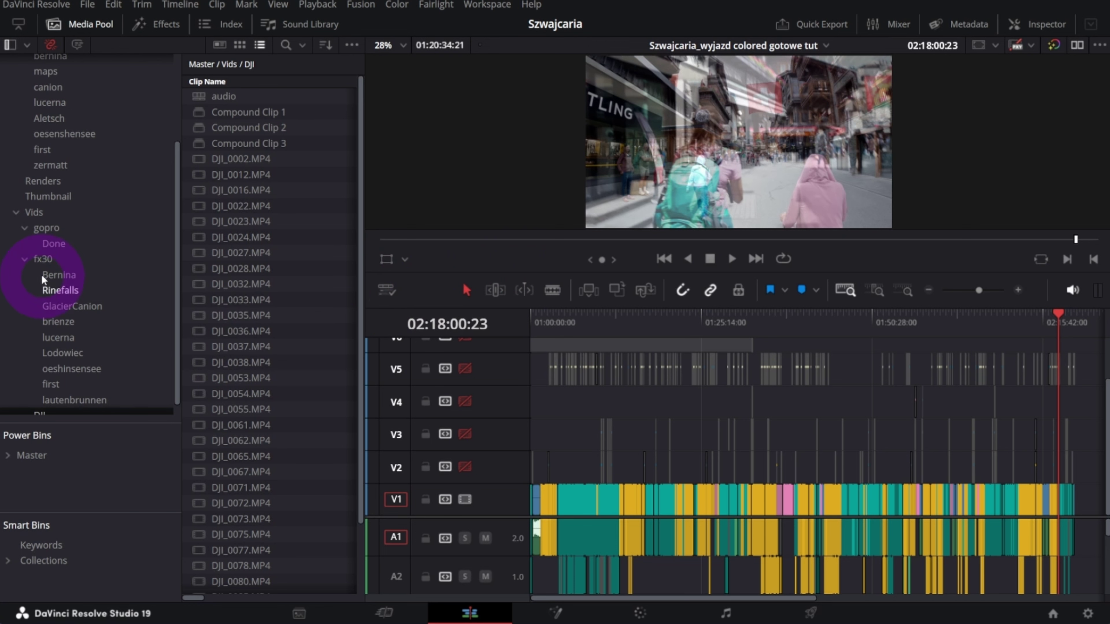
Step: In the fx30 bin, select the Bernina, Rinefalls, GlacierCanion, brienze and lucerna bins
click(37, 261)
scroll(223, 273, down, 10)
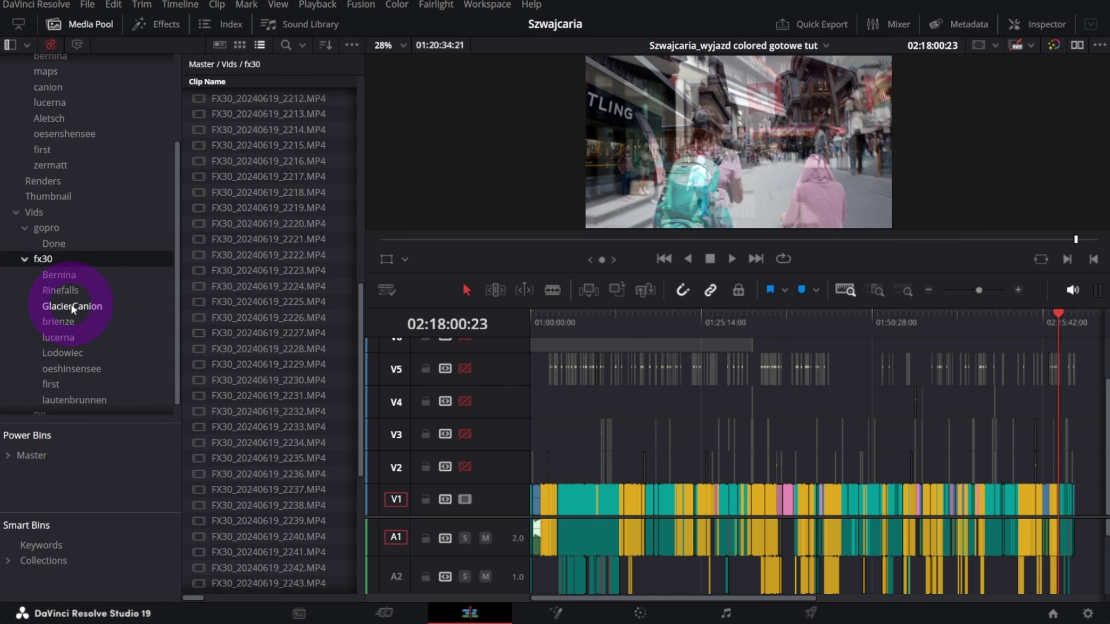
ctrl+click(61, 276)
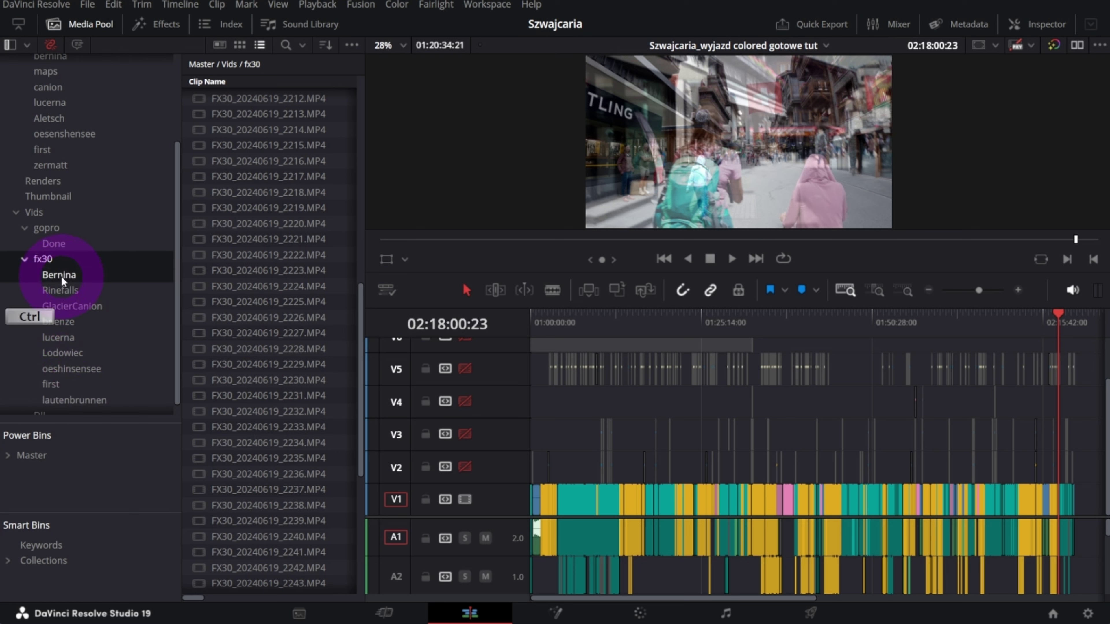
ctrl+click(61, 291)
ctrl+click(62, 306)
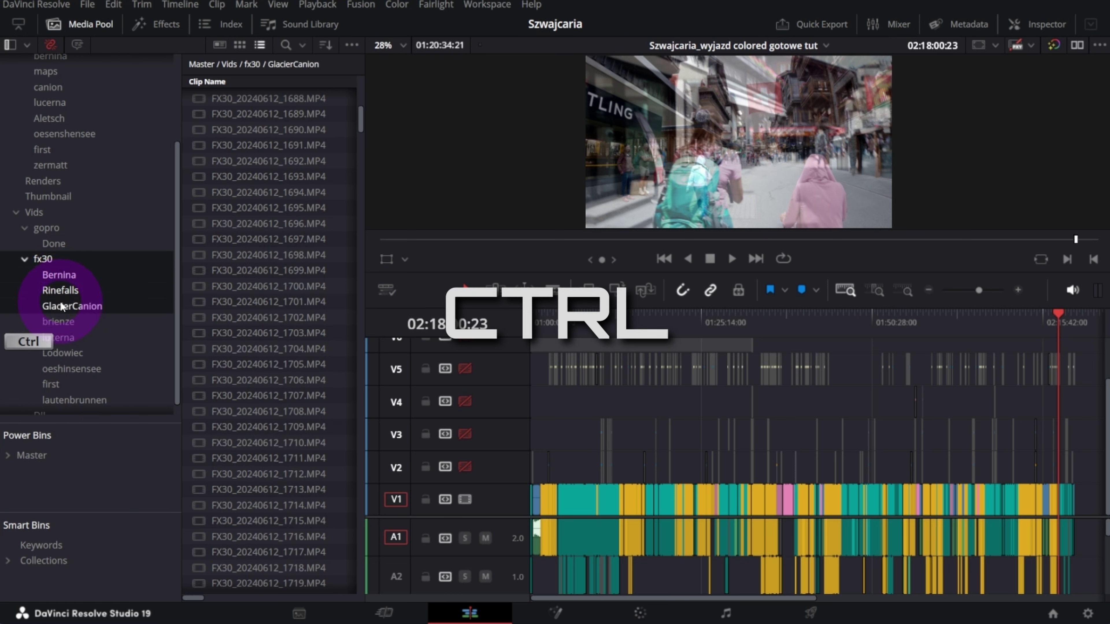
ctrl+click(62, 321)
ctrl+click(62, 338)
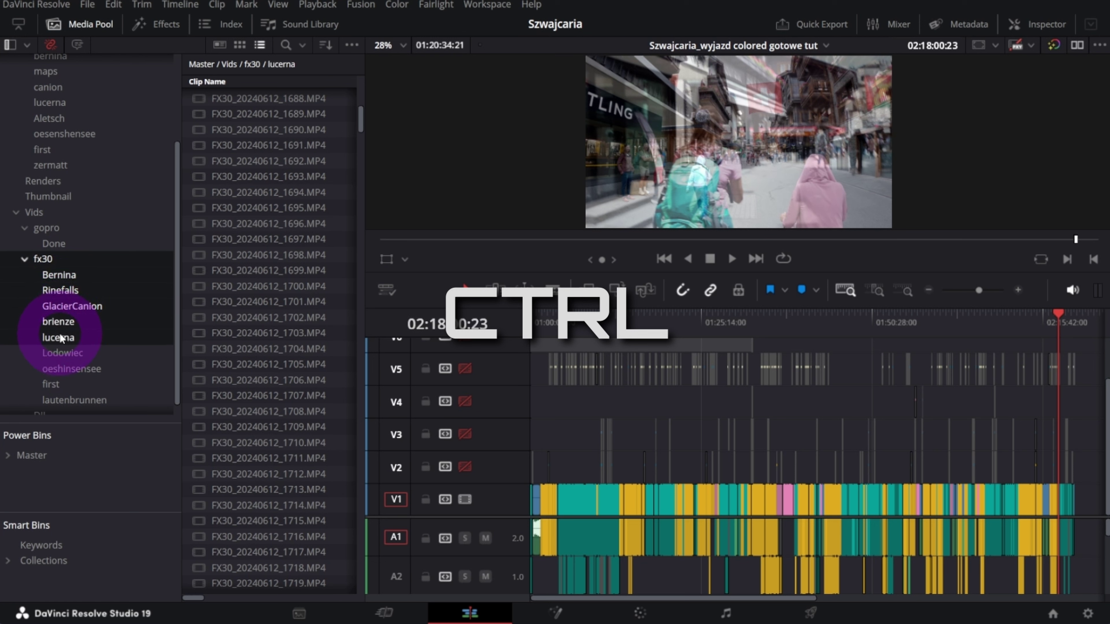
Step: Select every clip from those bins and tag them with the Teal clip colour
click(271, 274)
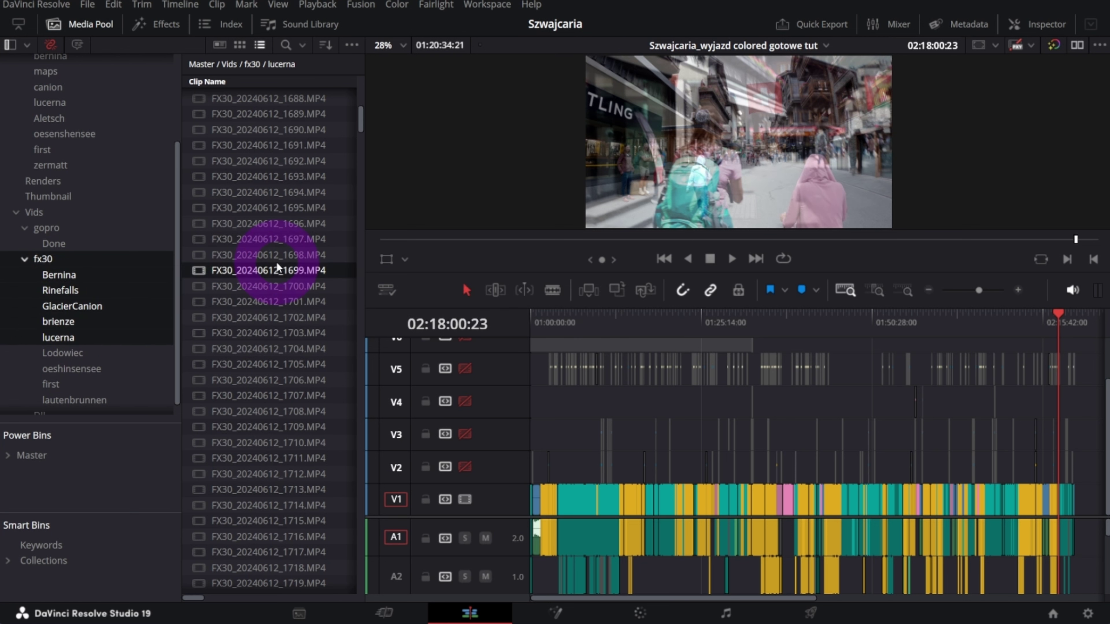
ctrl+click(257, 288)
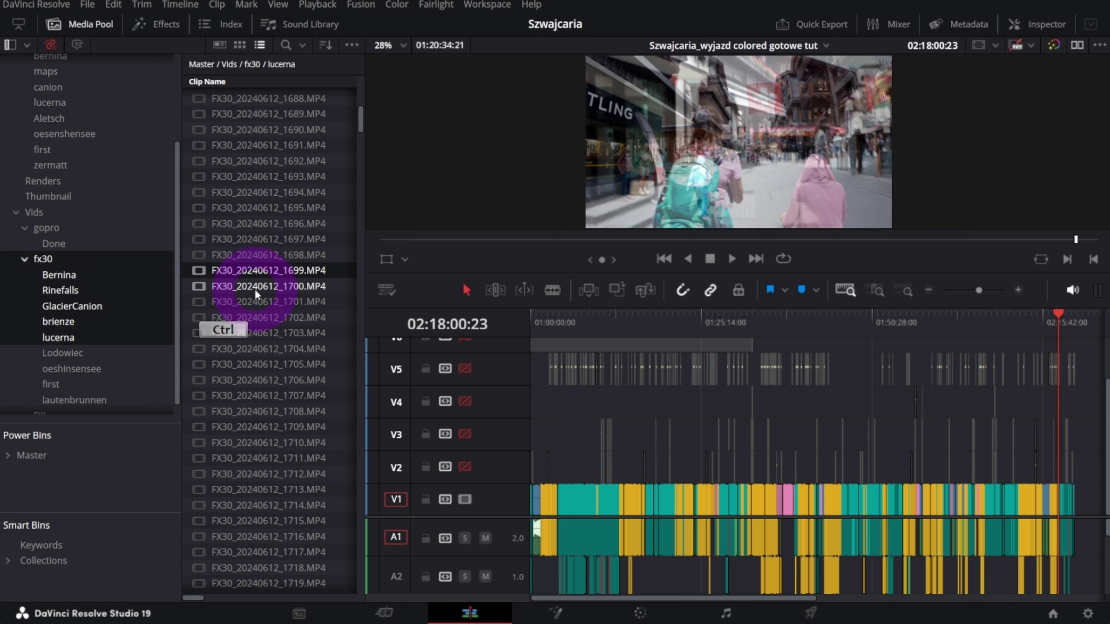
key(ctrl+a)
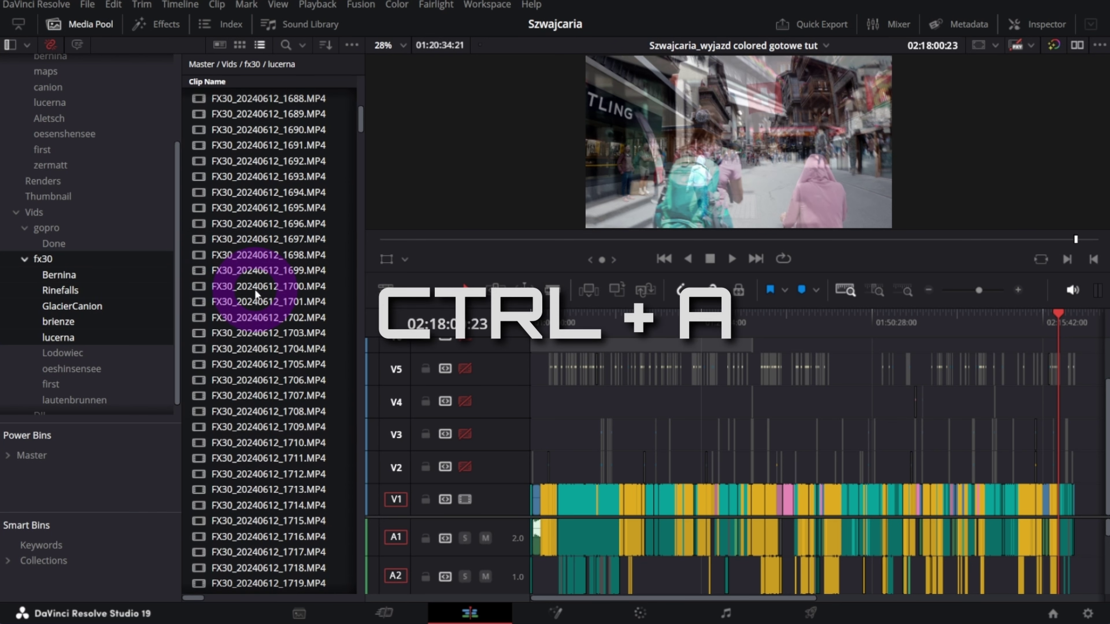
right_click(257, 294)
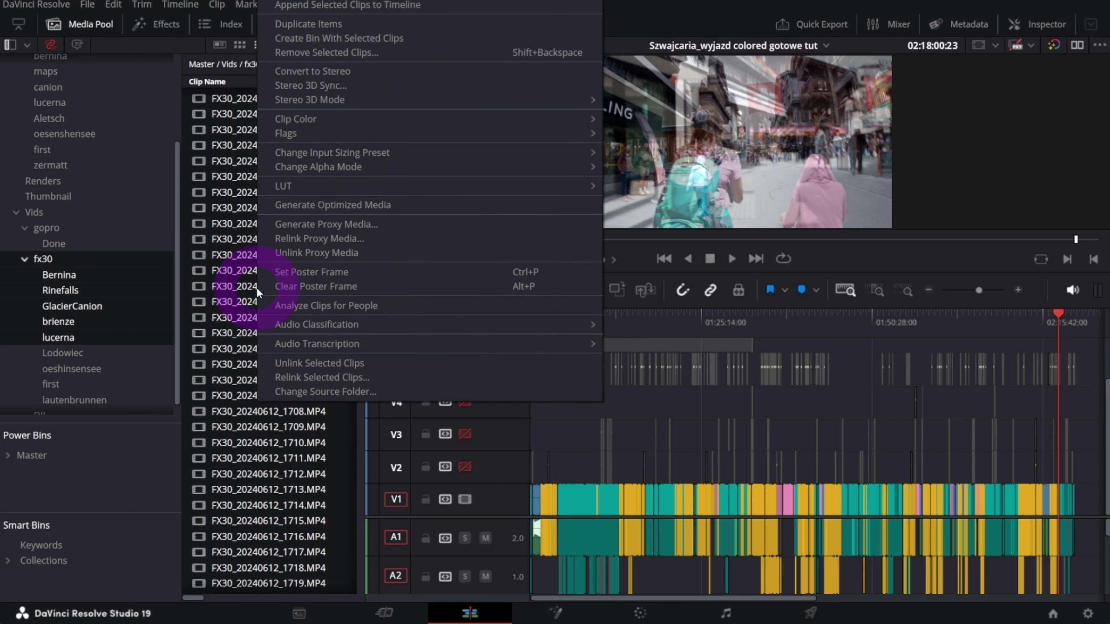
click(470, 127)
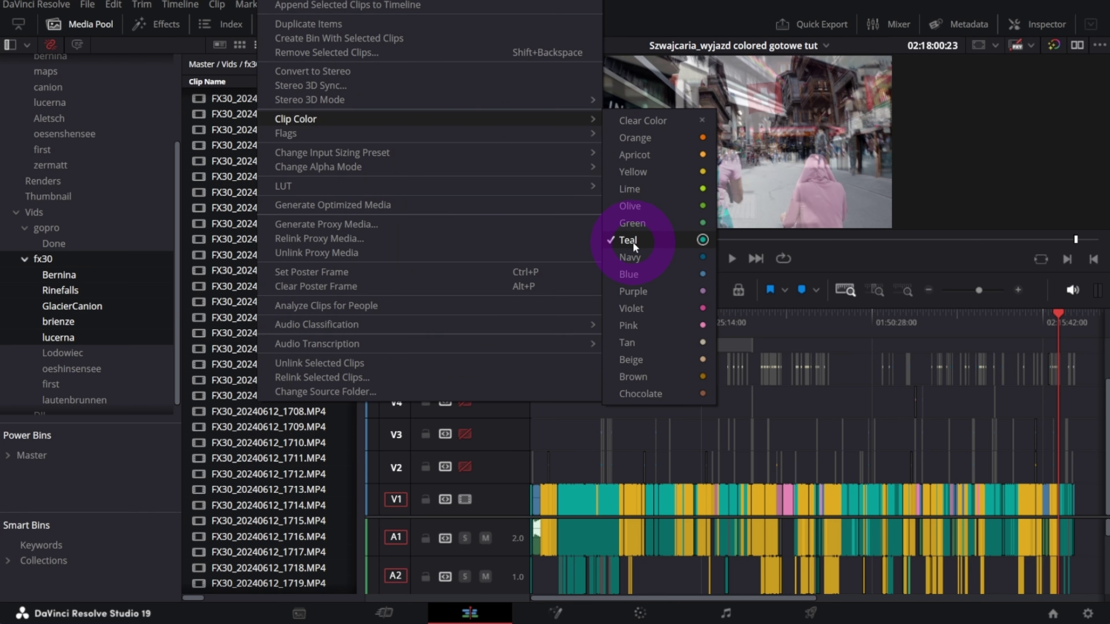
click(240, 286)
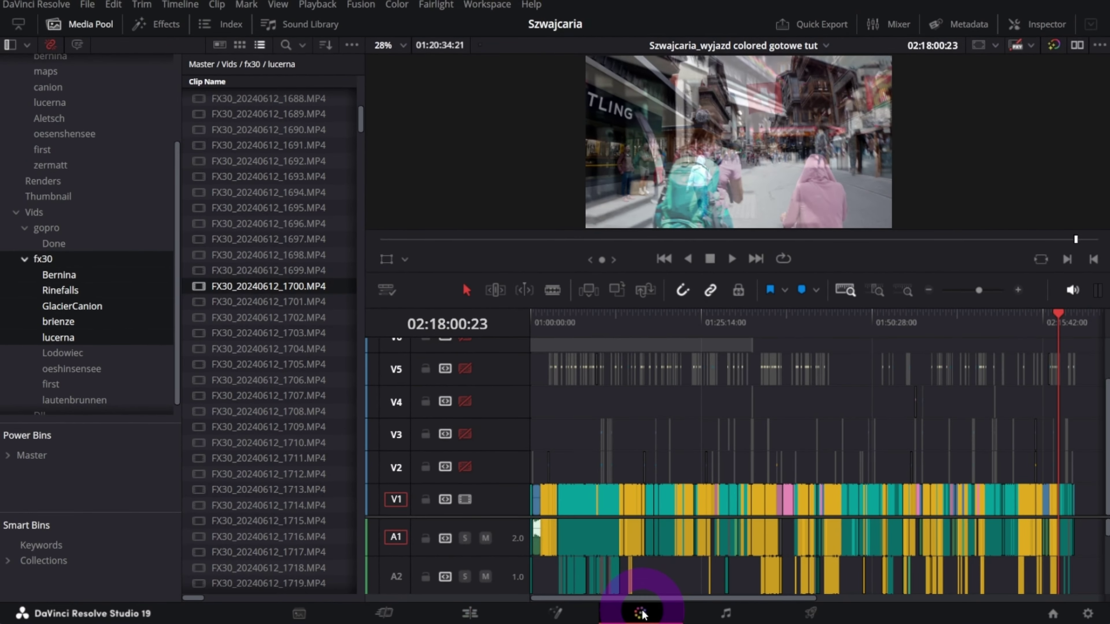
Step: Switch to the Color page with the clip thumbnail strip showing
click(641, 613)
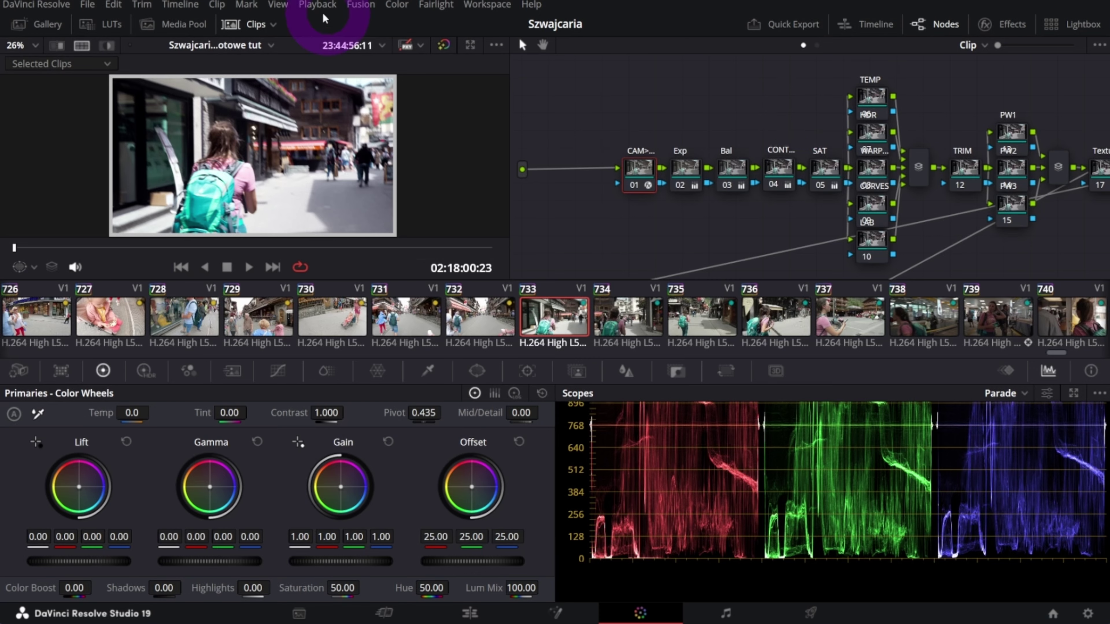
click(255, 26)
click(247, 28)
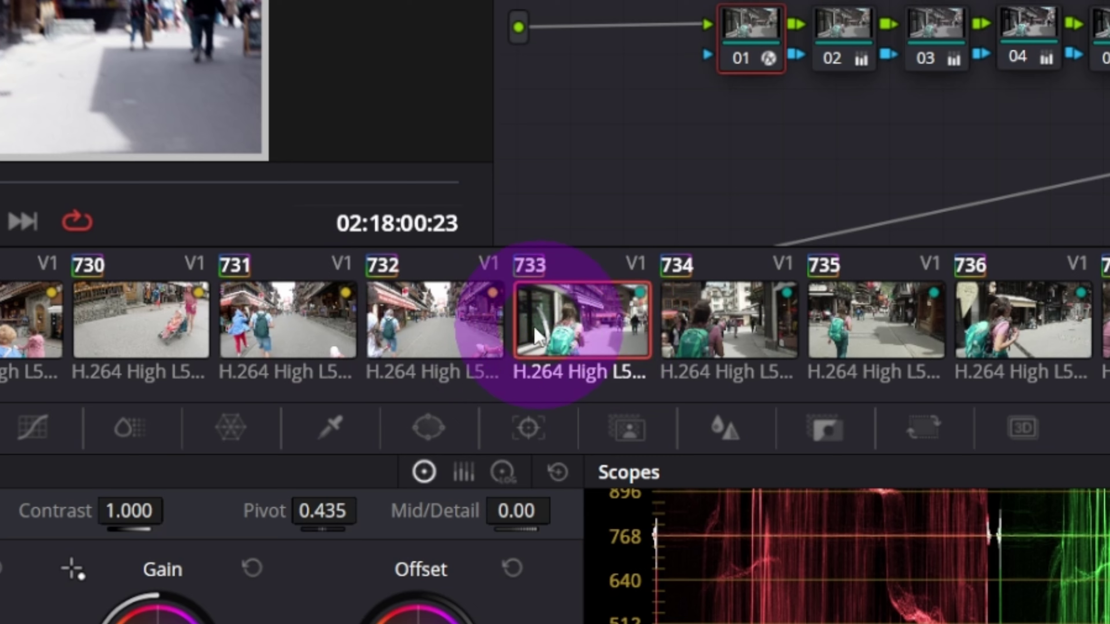
Step: Look through clips 732 and 733, ending with clip 732 as the current clip
click(468, 339)
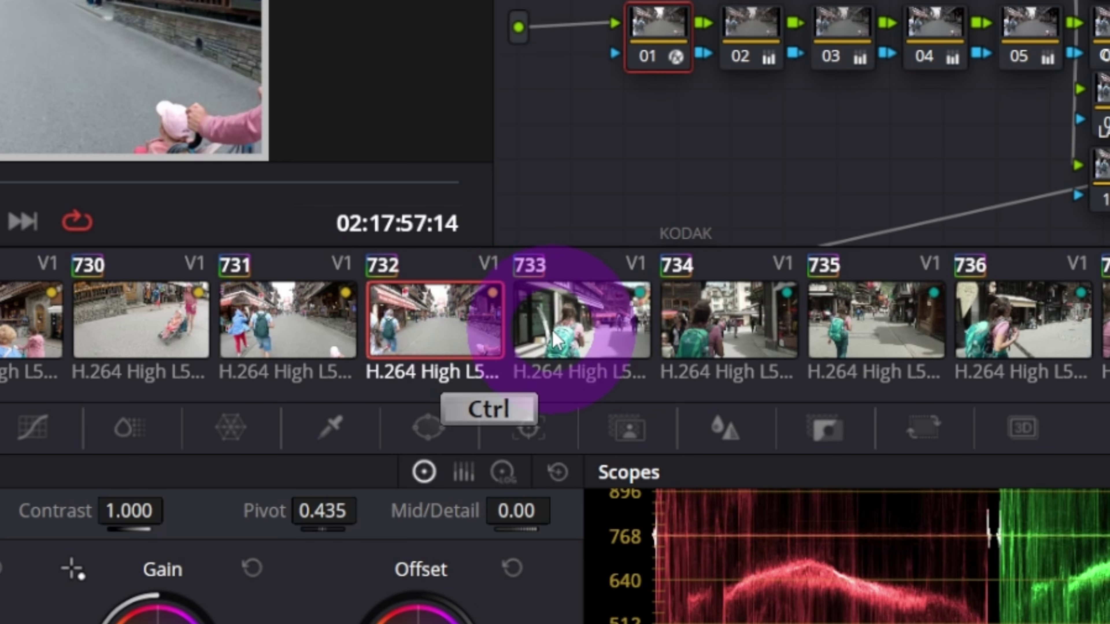
ctrl+click(554, 338)
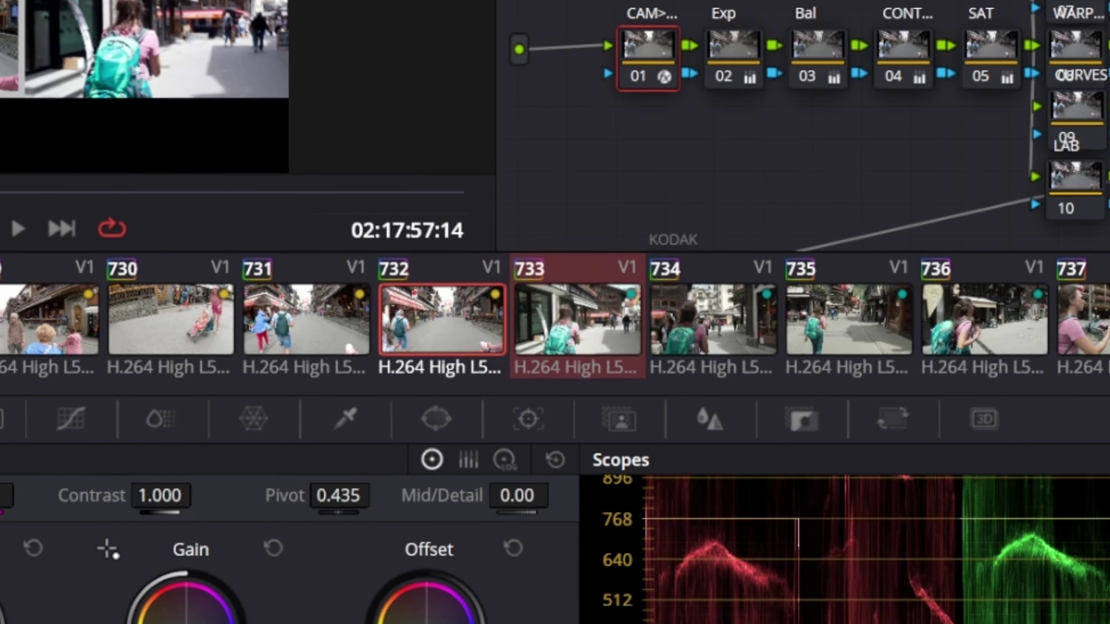
click(84, 47)
click(83, 46)
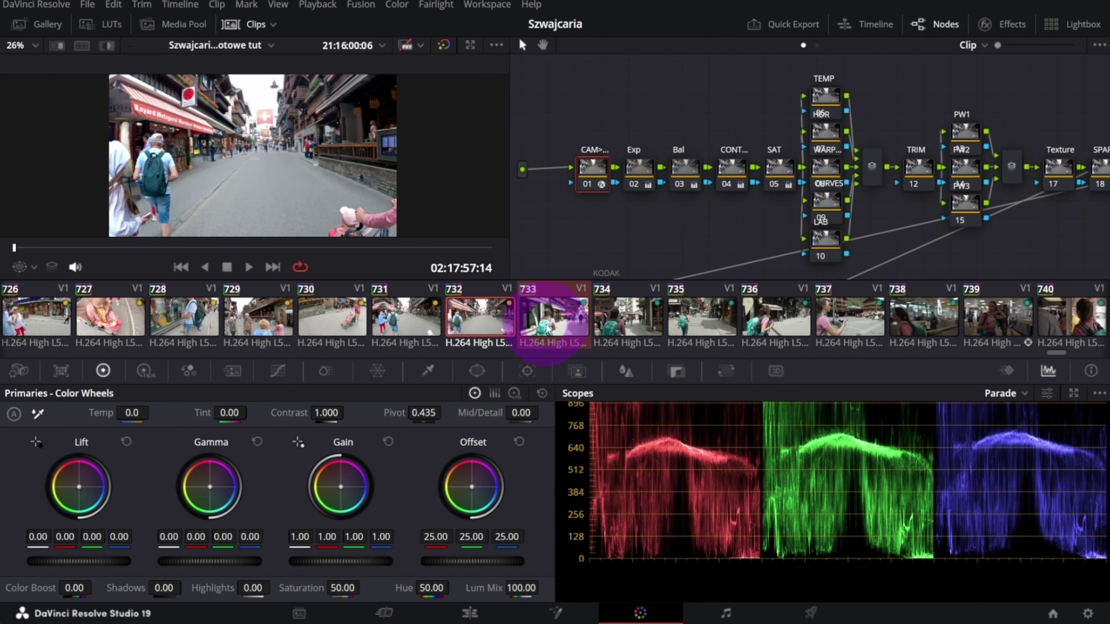
click(544, 315)
click(495, 325)
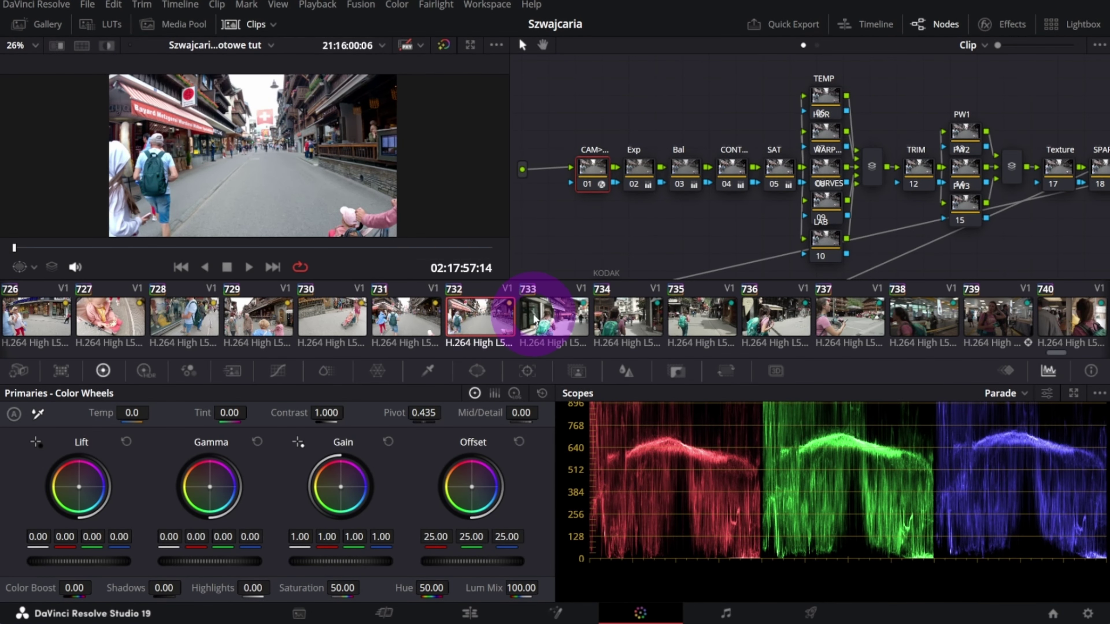
Step: Show clips 732 and 733 in a Selected Clips split screen, fitted to the viewer
ctrl+click(533, 318)
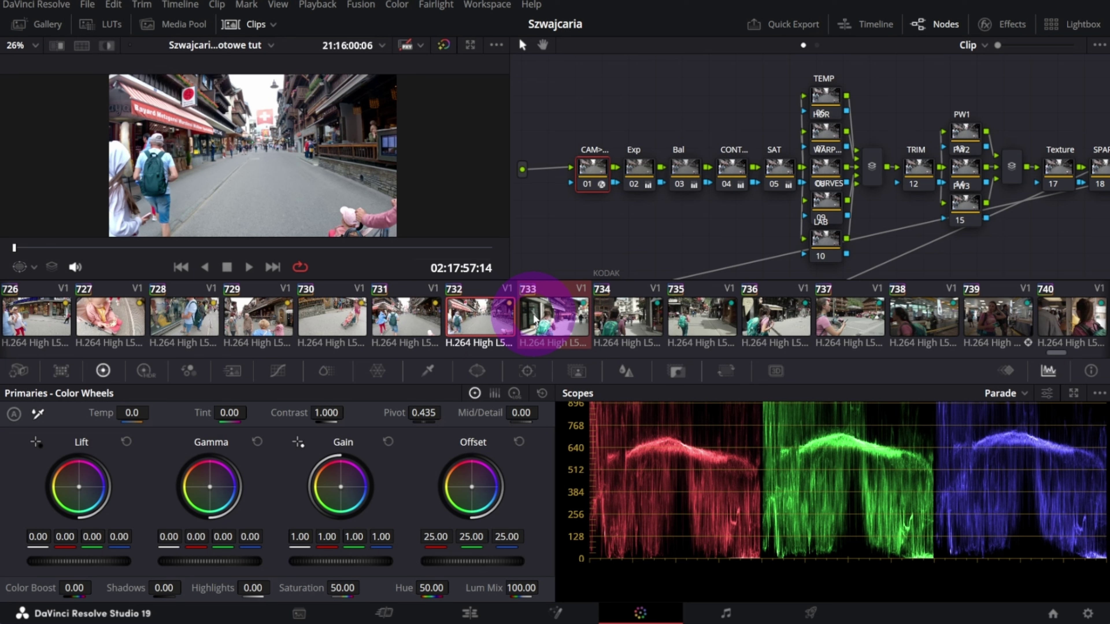
click(83, 49)
click(59, 64)
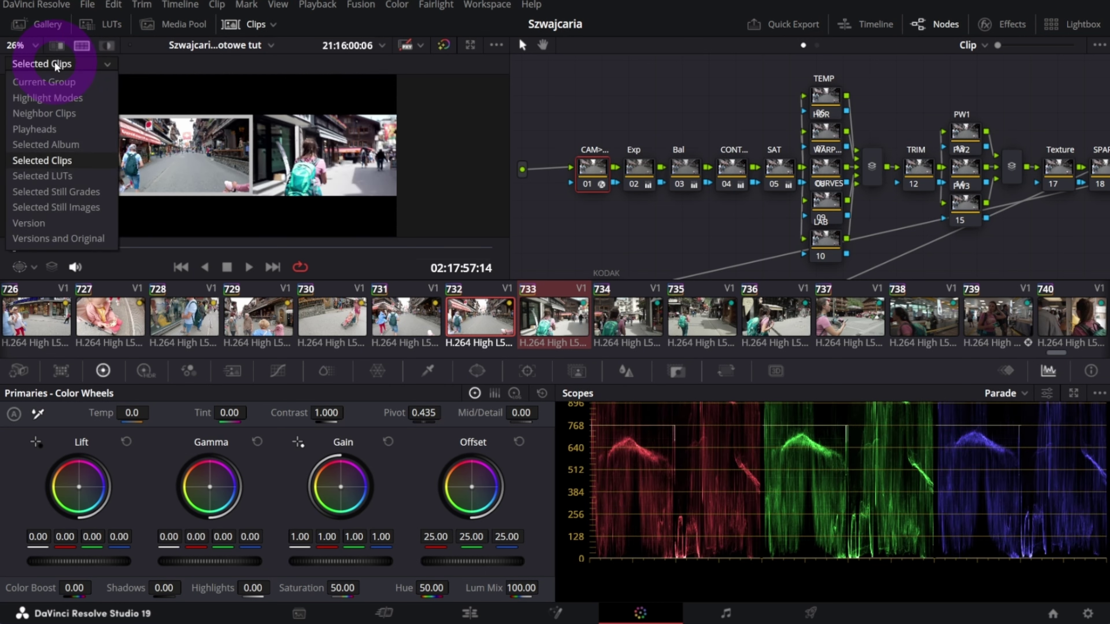
click(42, 165)
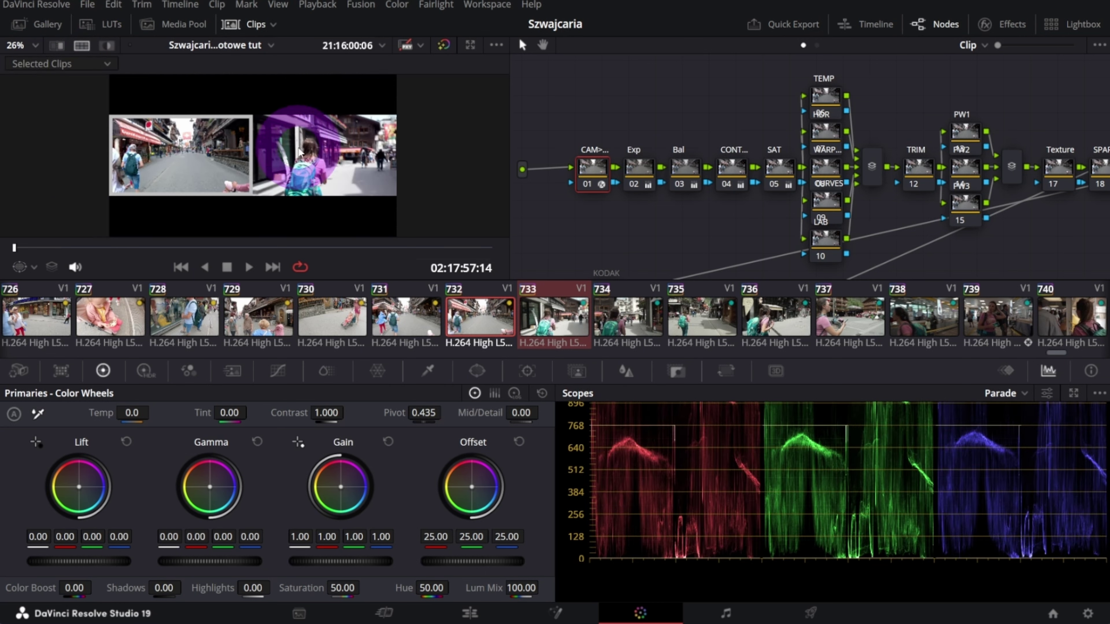
scroll(285, 171, up, 4)
scroll(205, 143, down, 2)
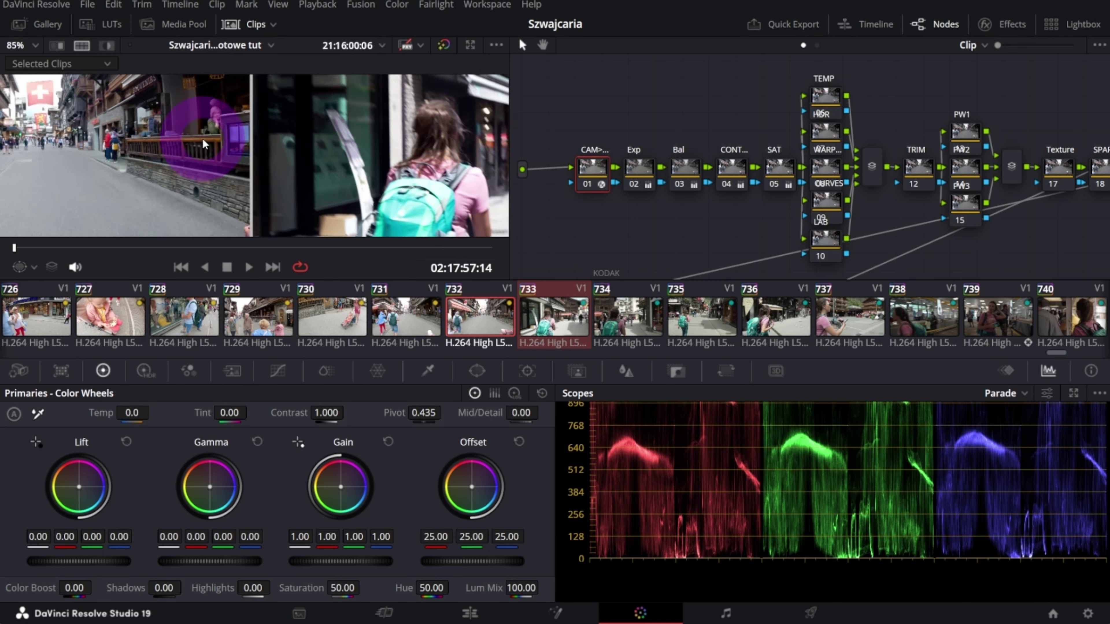
key(z)
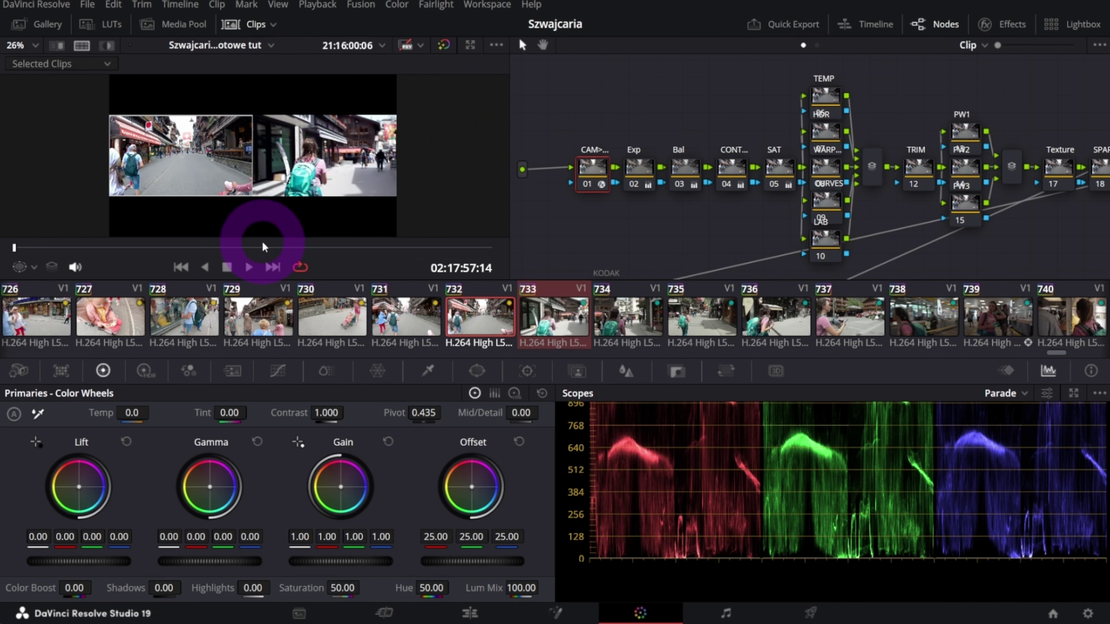
Step: Filter the clip strip to show only Tan-tagged clips
click(273, 25)
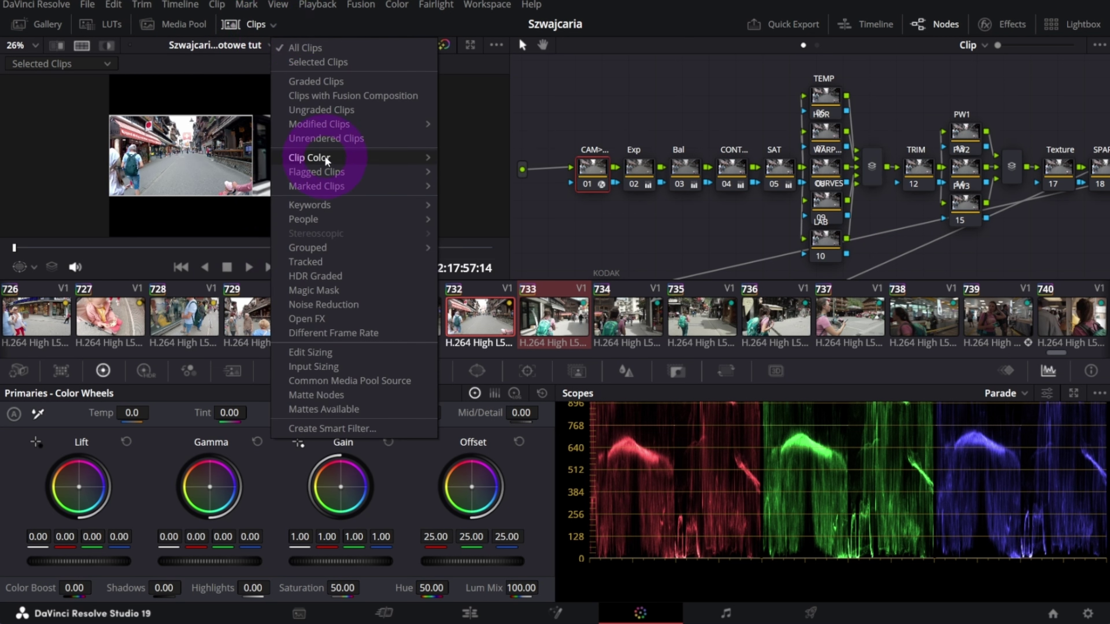
mouse_move(327, 160)
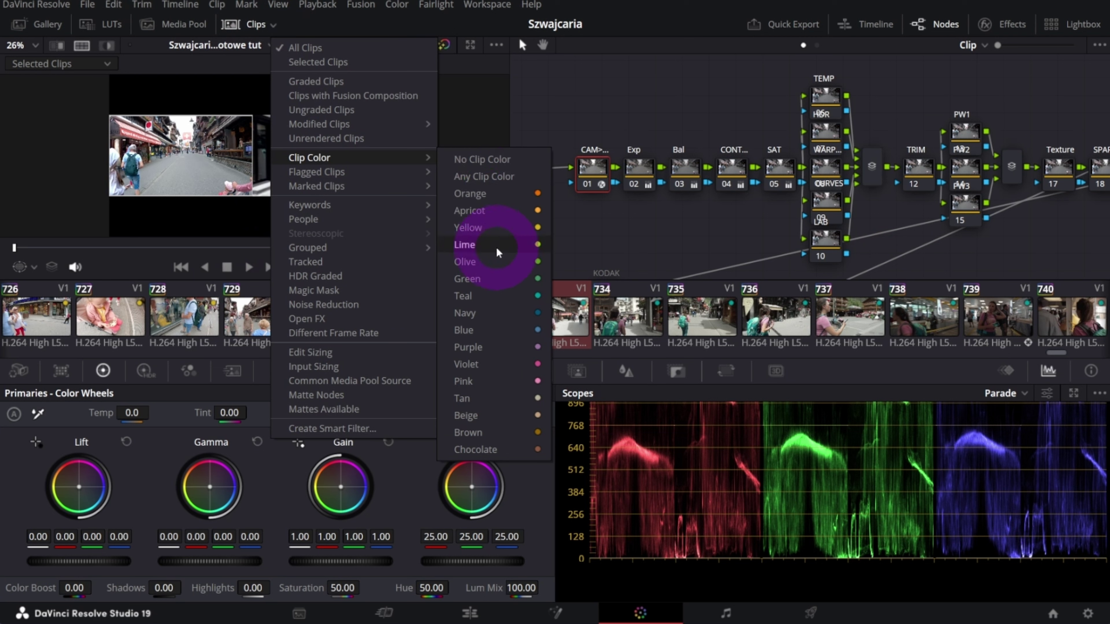
click(488, 395)
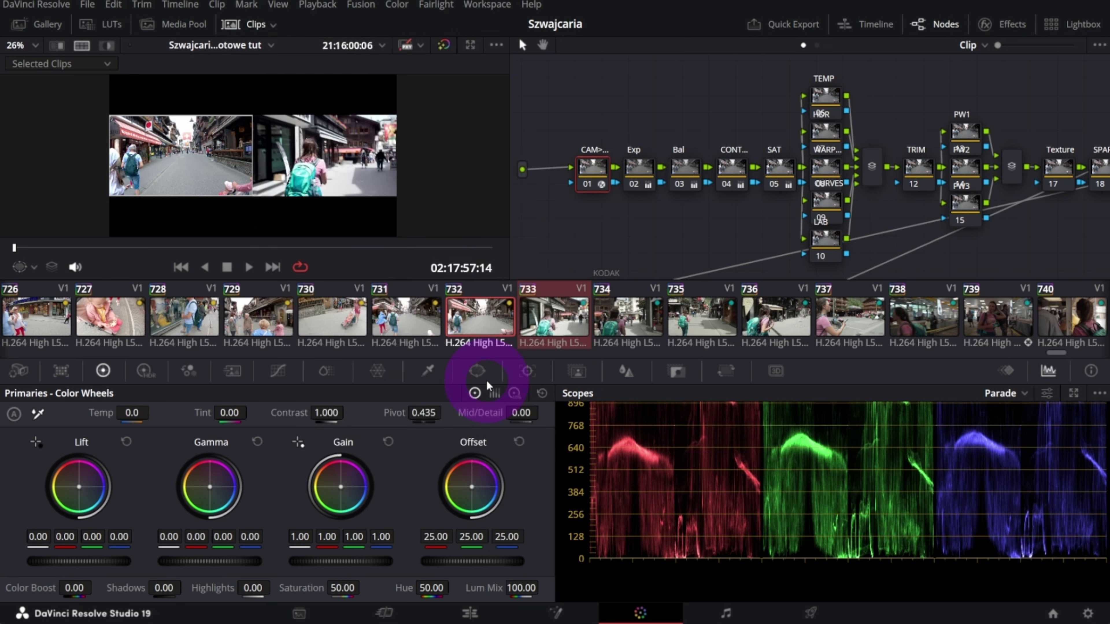
click(517, 314)
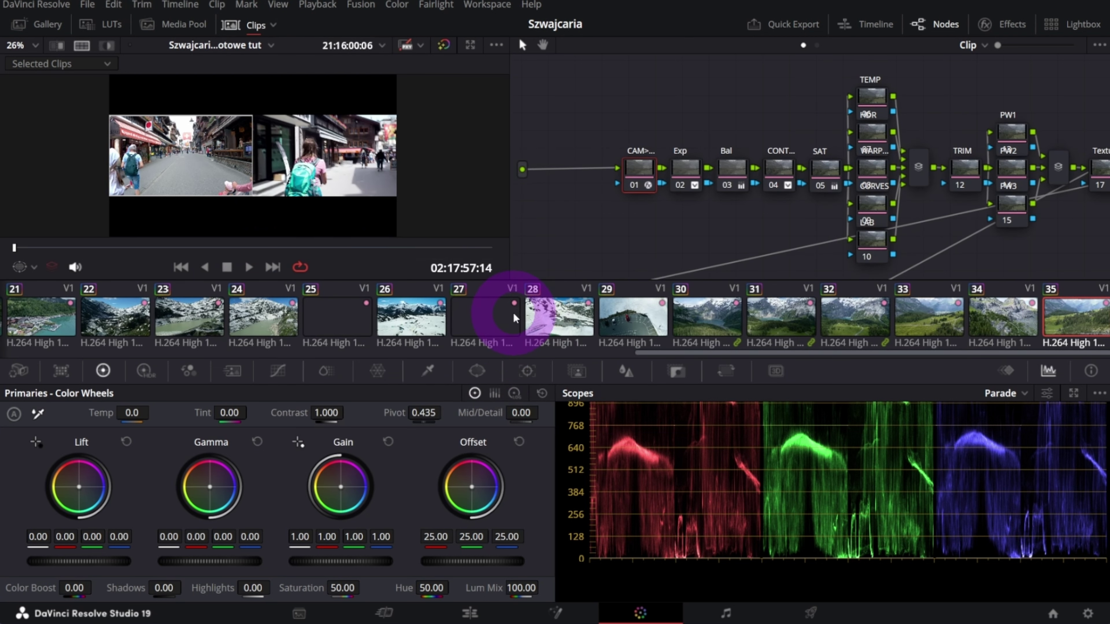
scroll(524, 319, left, 10)
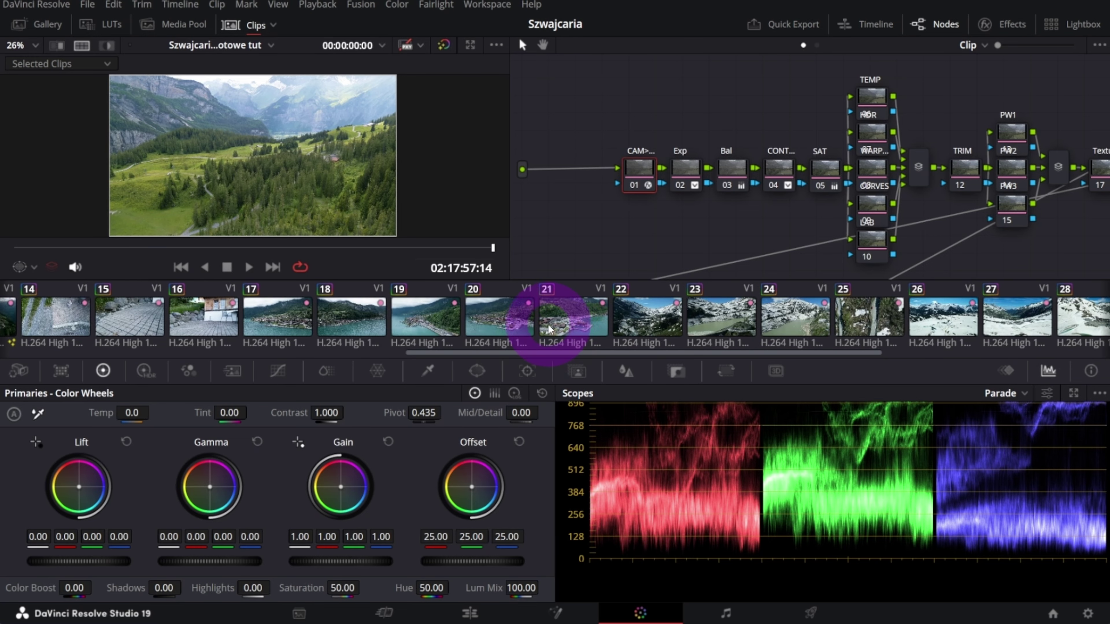
scroll(549, 328, left, 6)
Step: Select all the Tan clips and add them to a new group named DJI
click(559, 326)
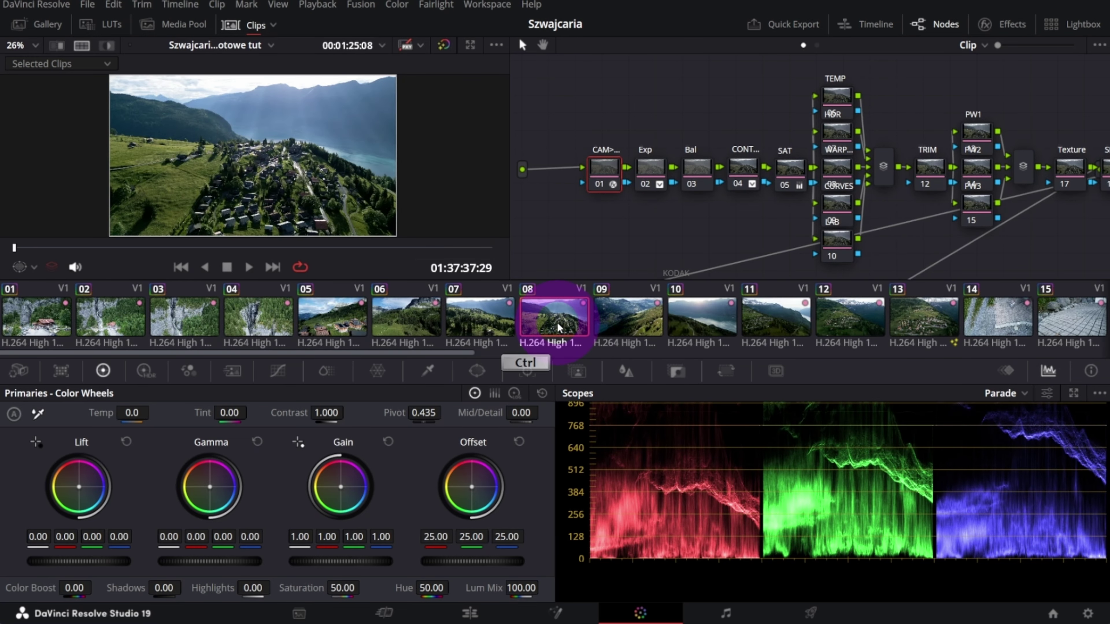
key(ctrl+a)
right_click(558, 327)
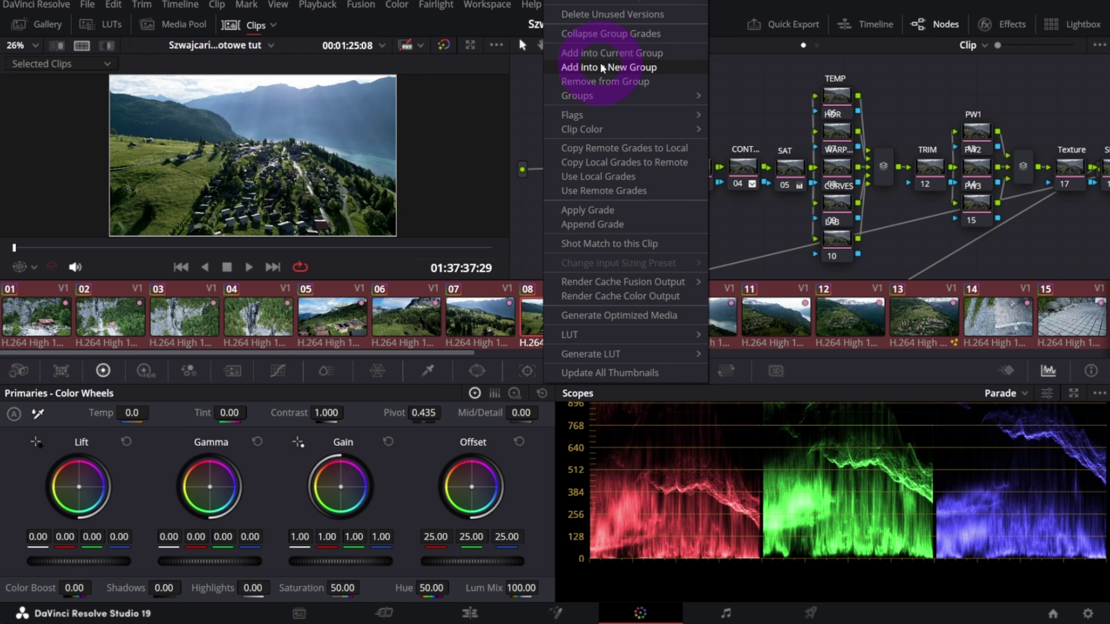
click(610, 72)
click(637, 257)
text(DJI)
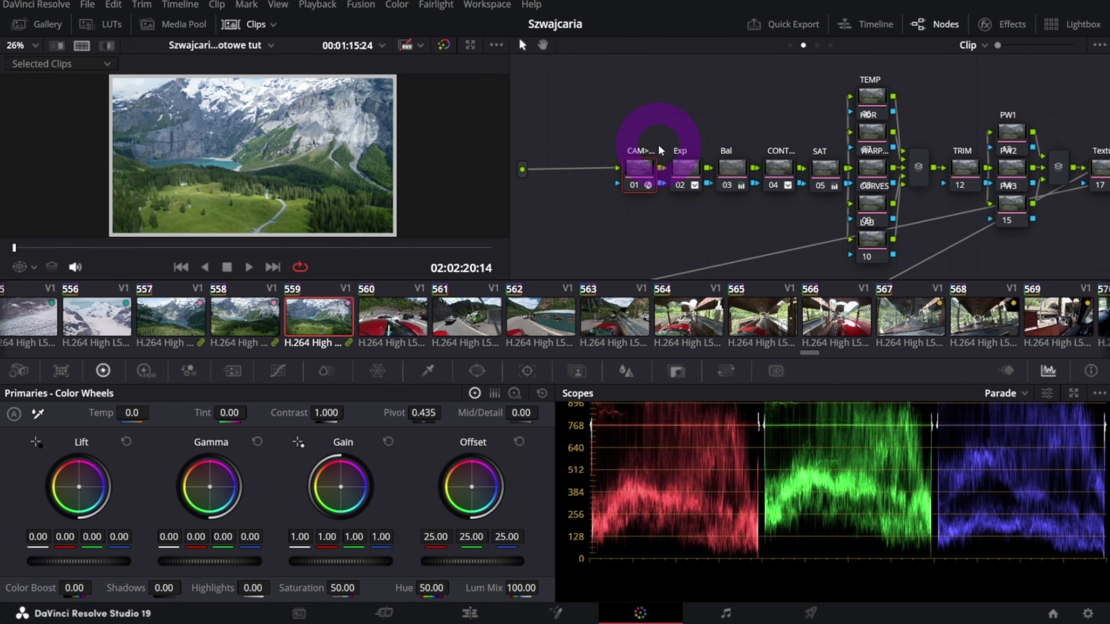
Step: Reset clip 559's grade to a single node and move node 01 to the left
key(Delete)
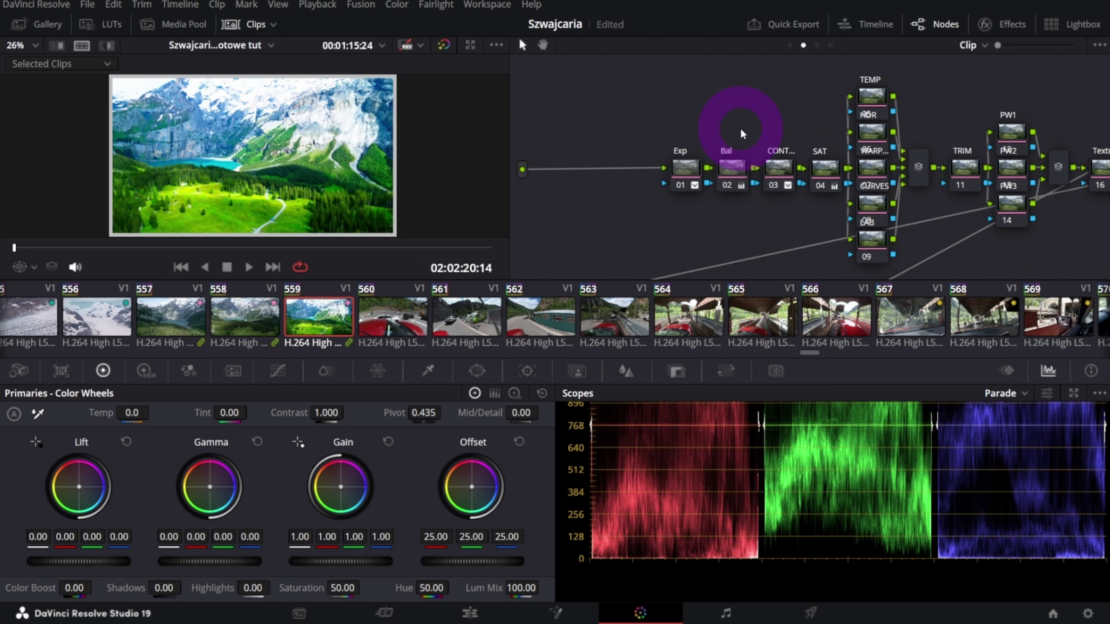
right_click(742, 133)
click(782, 138)
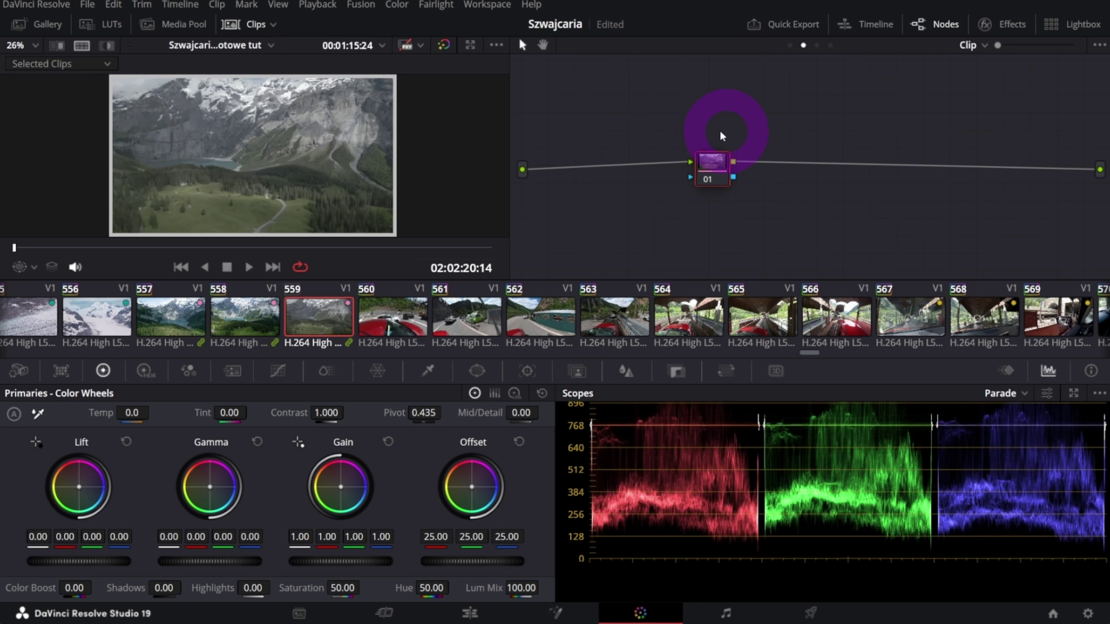
drag(713, 159, 615, 151)
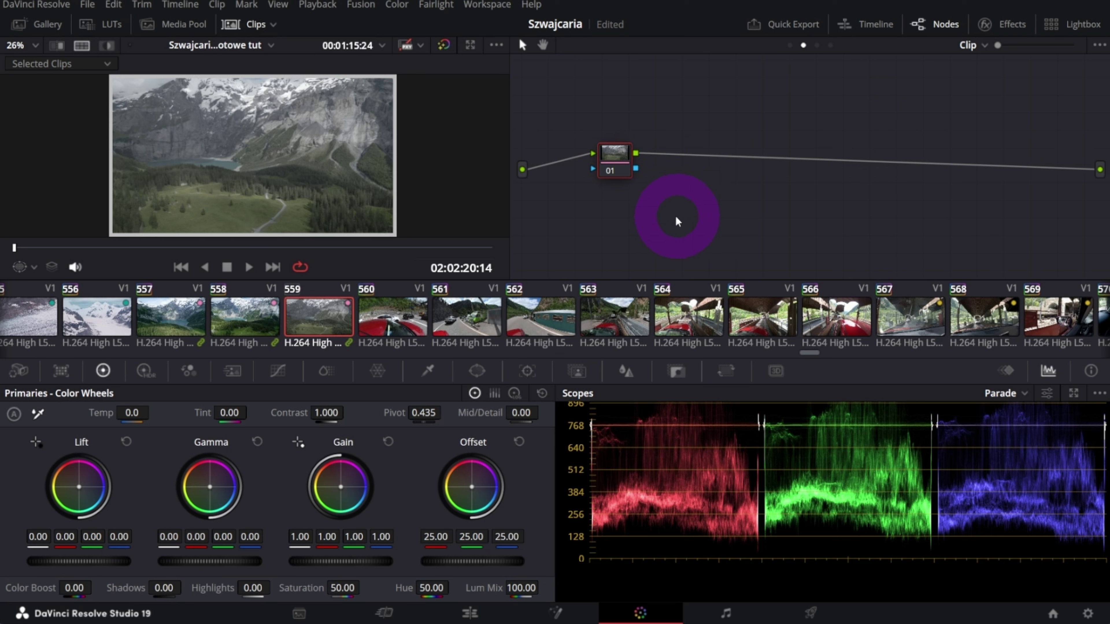
Step: Build a ten-node chain with serial nodes and a three-way parallel branch, fitted in view
key(alt+s)
key(alt+s)
key(alt+s)
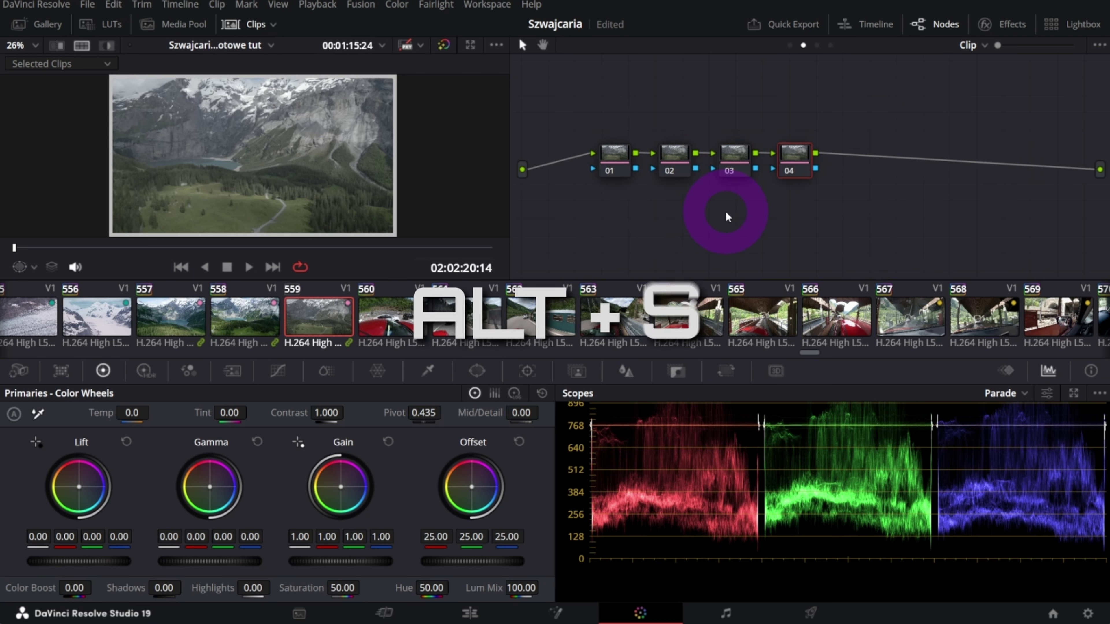
key(alt+s)
key(alt+p)
key(alt+p)
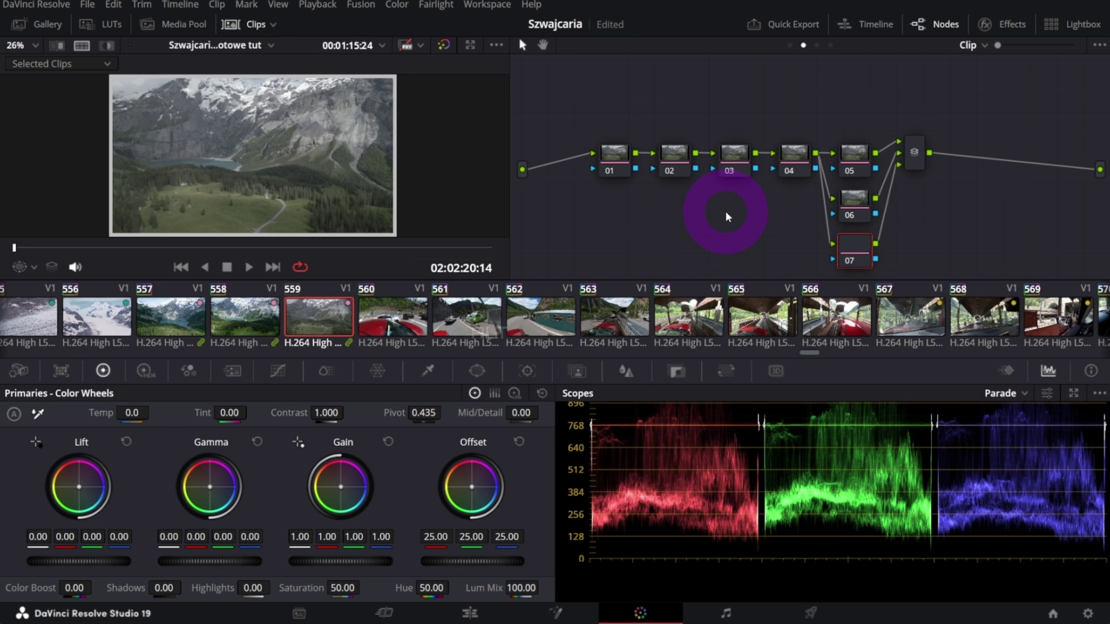
click(916, 168)
key(alt+s)
key(alt+s)
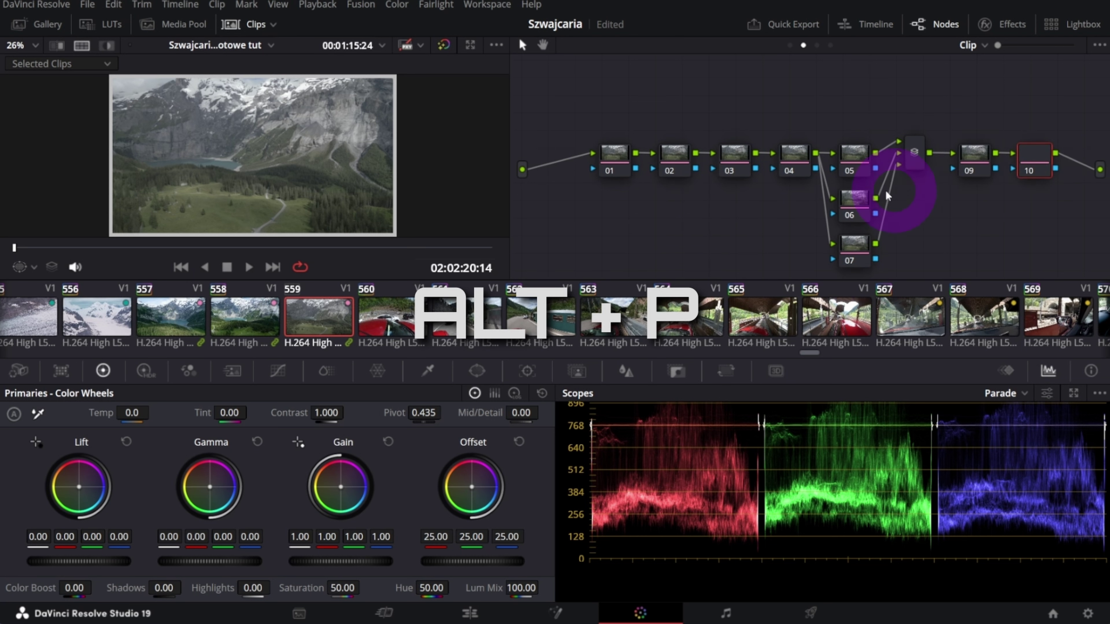
right_click(739, 204)
click(832, 333)
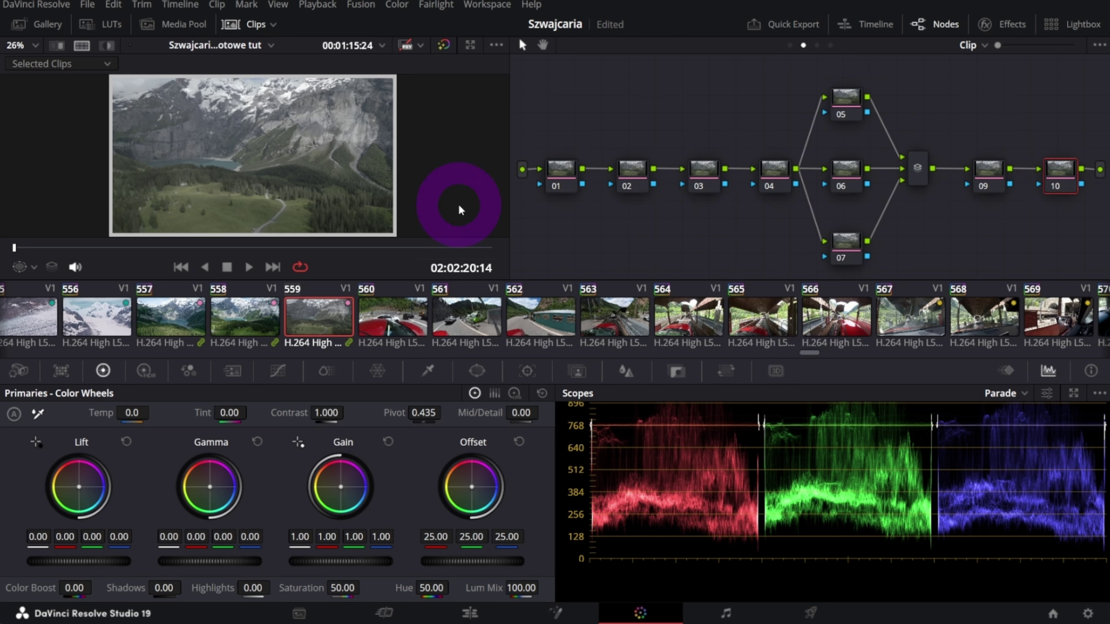
Step: Show all clips and copy clip 559's node tree to clips 560 and 561
click(272, 27)
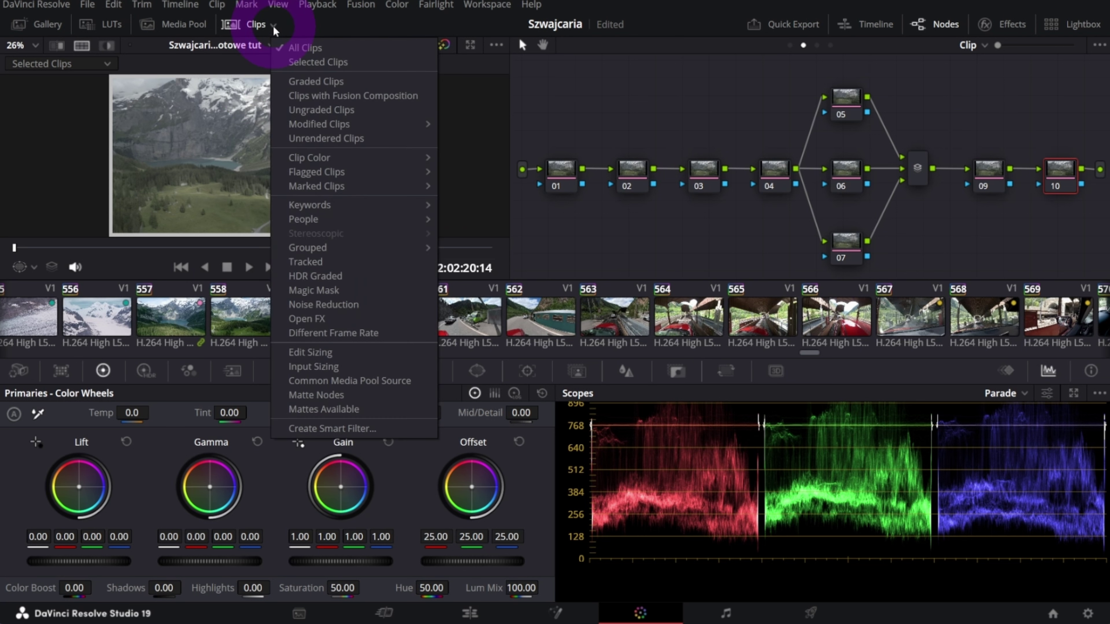
click(302, 49)
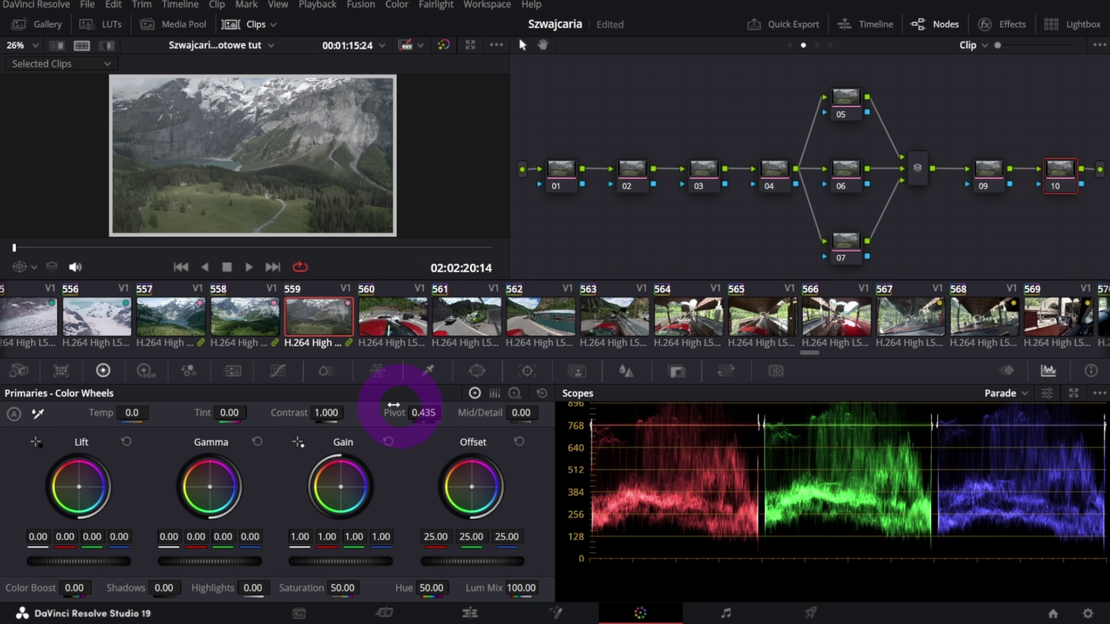
ctrl+click(318, 326)
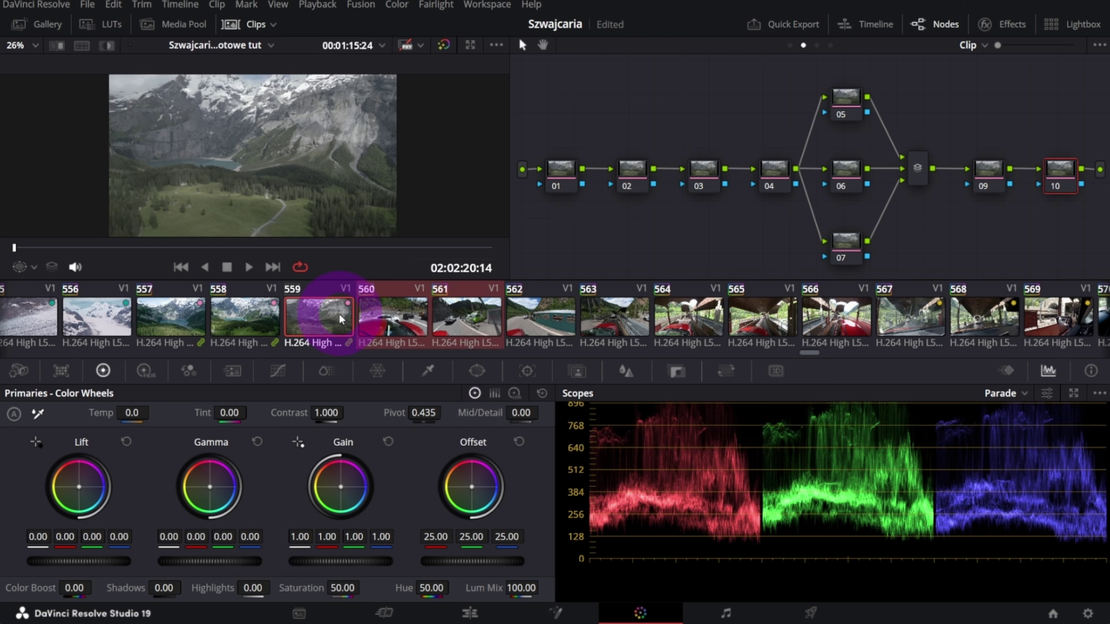
ctrl+click(382, 329)
ctrl+click(467, 321)
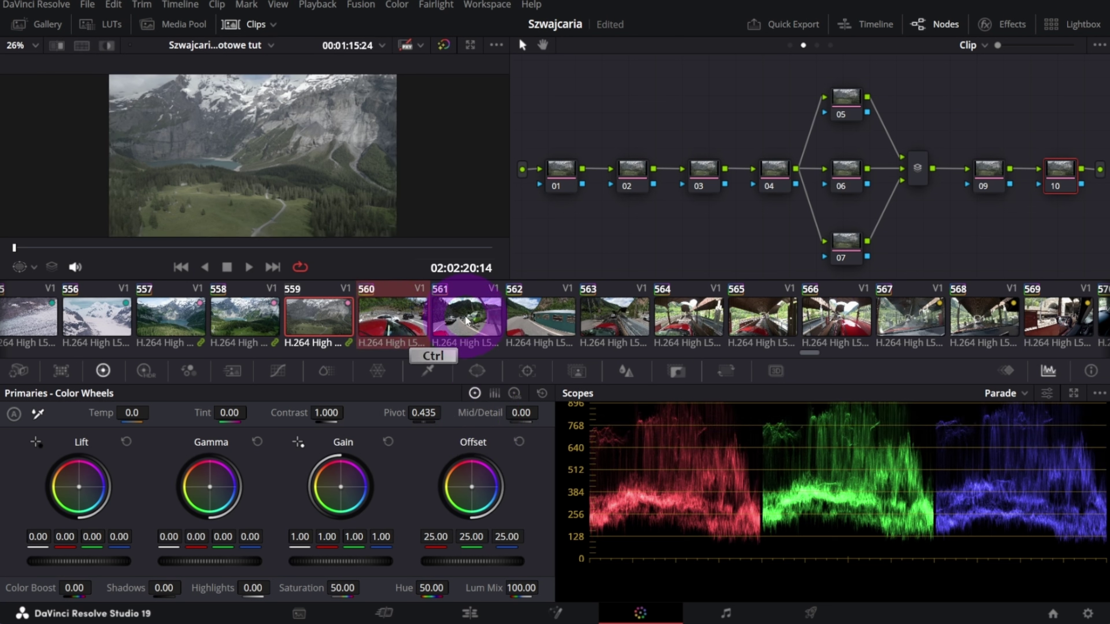
middle_click(357, 314)
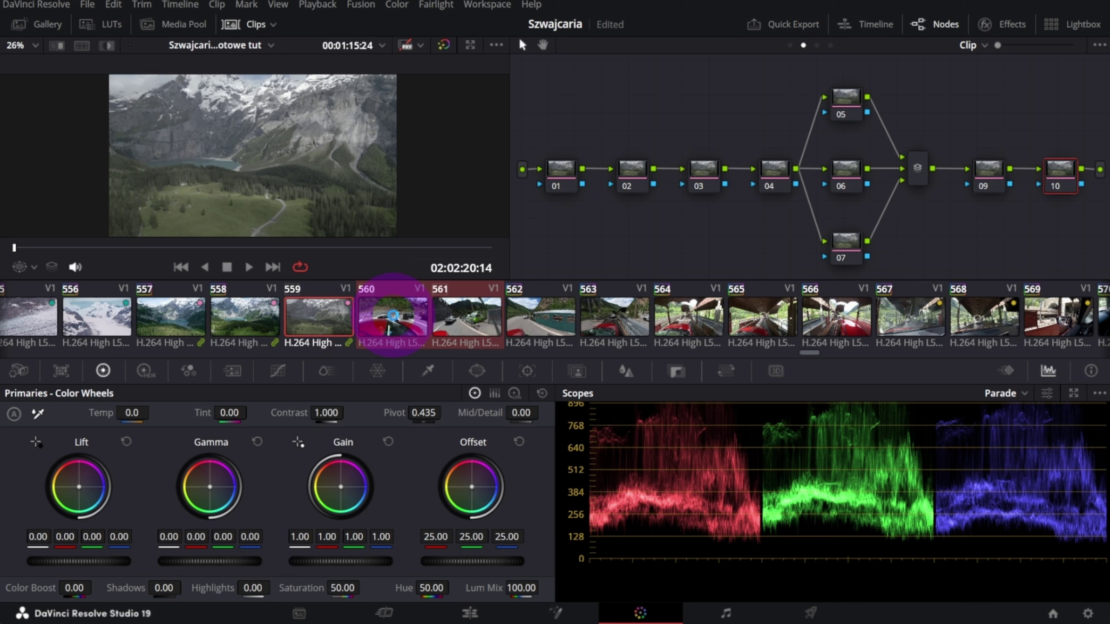
Step: Check the copied node tree on clips 560 and 561
click(392, 319)
click(465, 321)
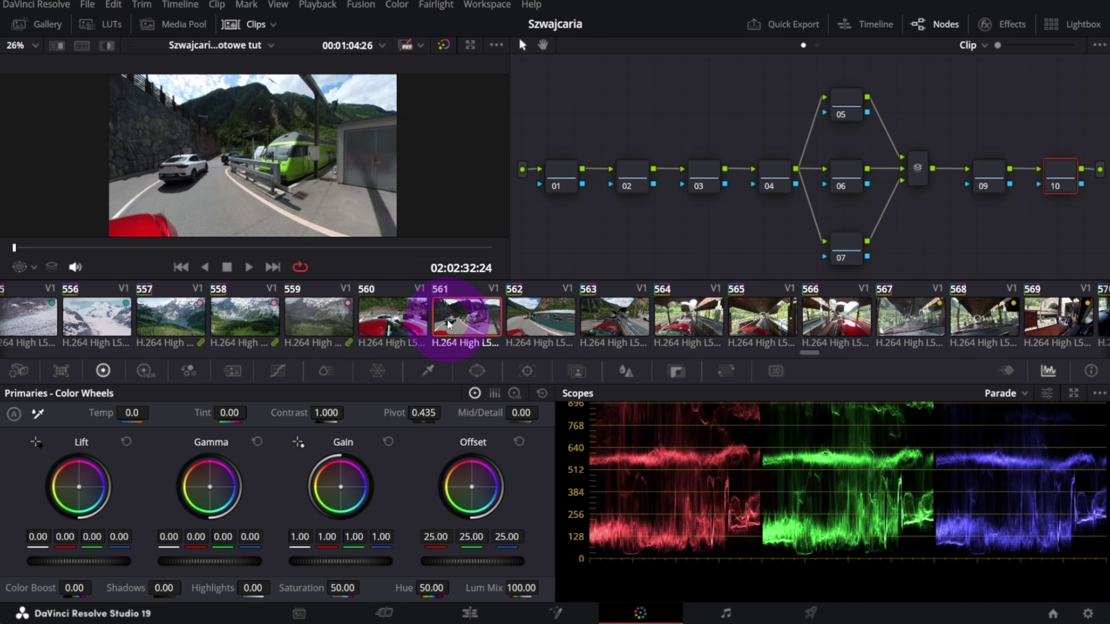
click(409, 323)
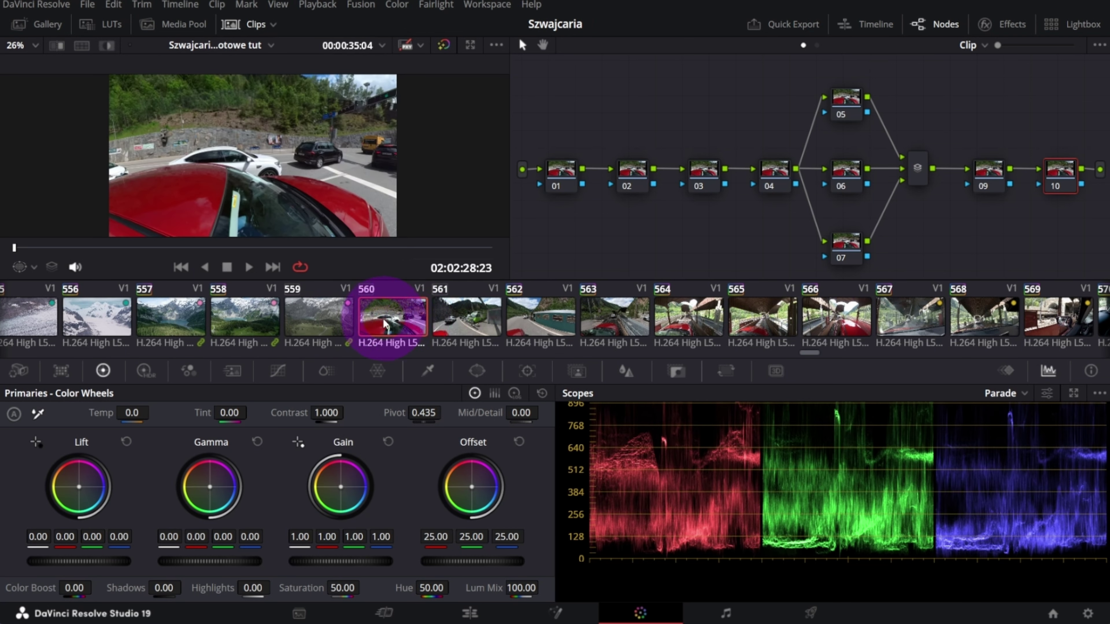
click(452, 319)
click(404, 328)
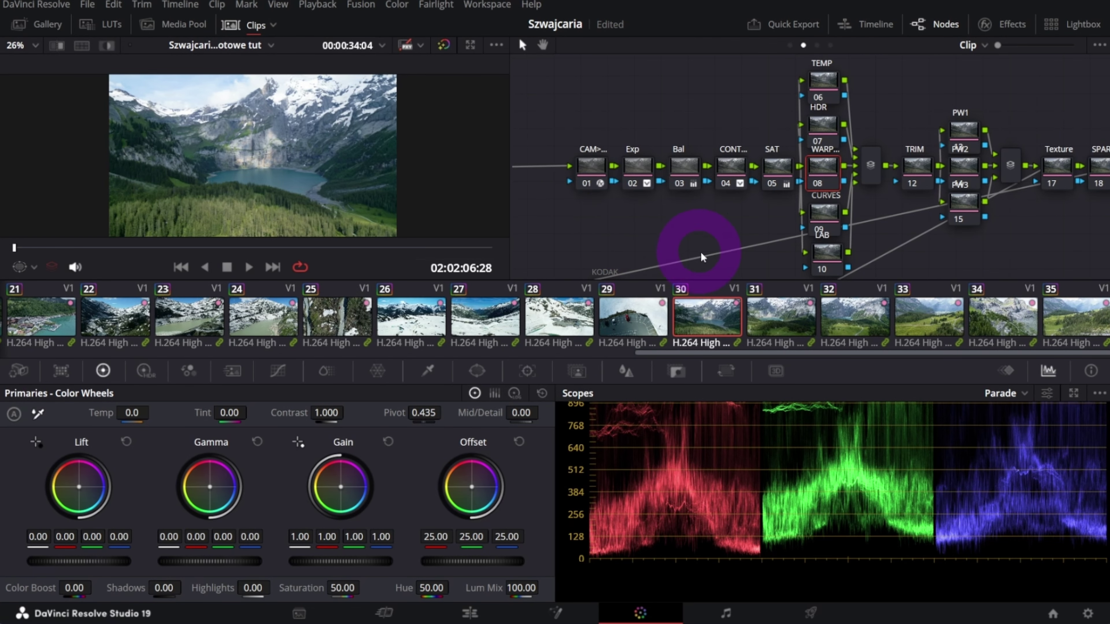
Step: Compare clips 30 to 33 side by side, then return to clip 30 alone
click(843, 317)
click(925, 322)
shift+click(706, 315)
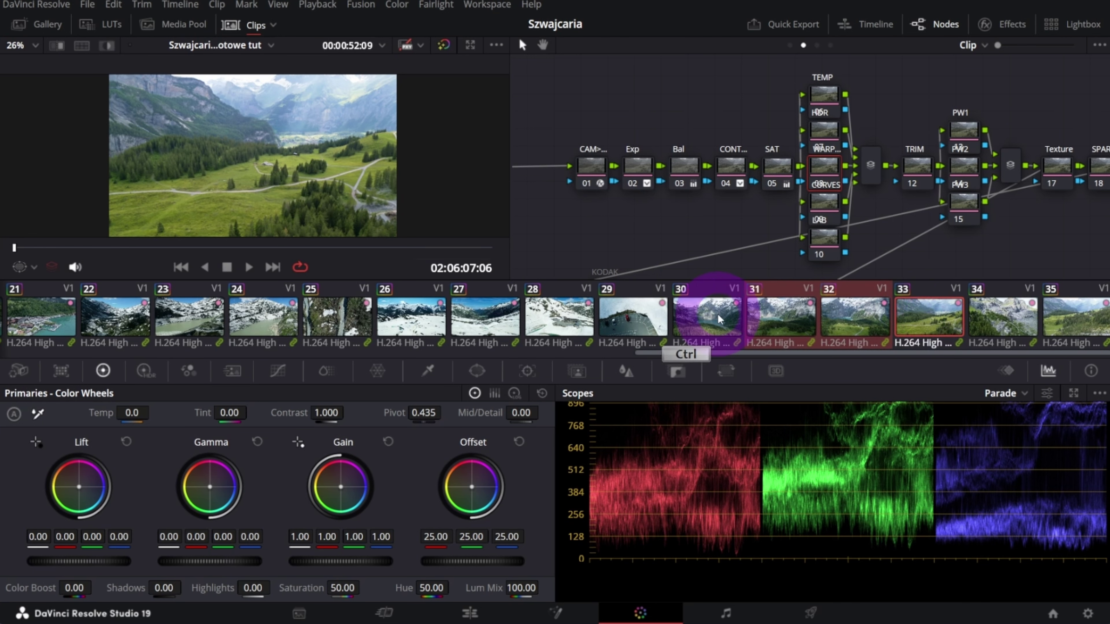
click(81, 46)
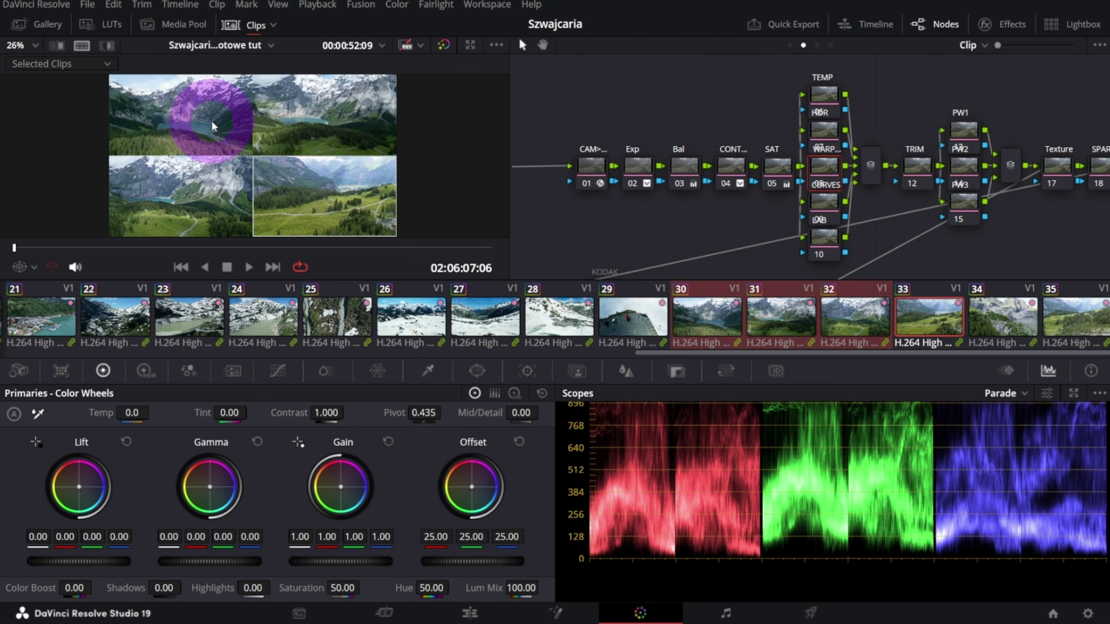
click(699, 311)
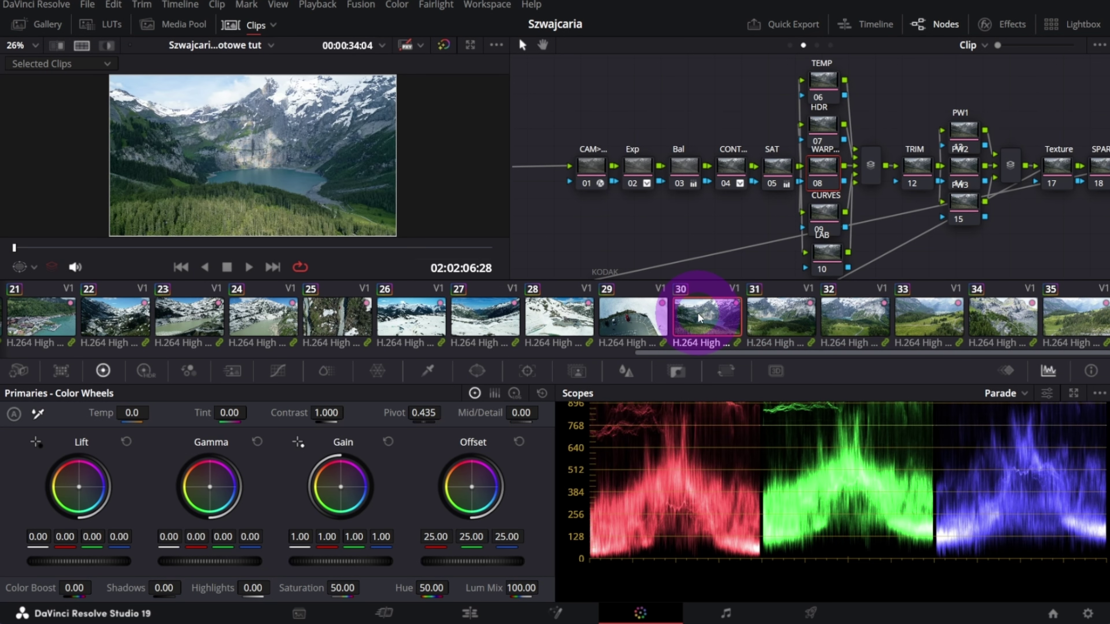
Step: Open a denser Color Warper grid and sample a colour from the image onto it
click(378, 372)
click(95, 620)
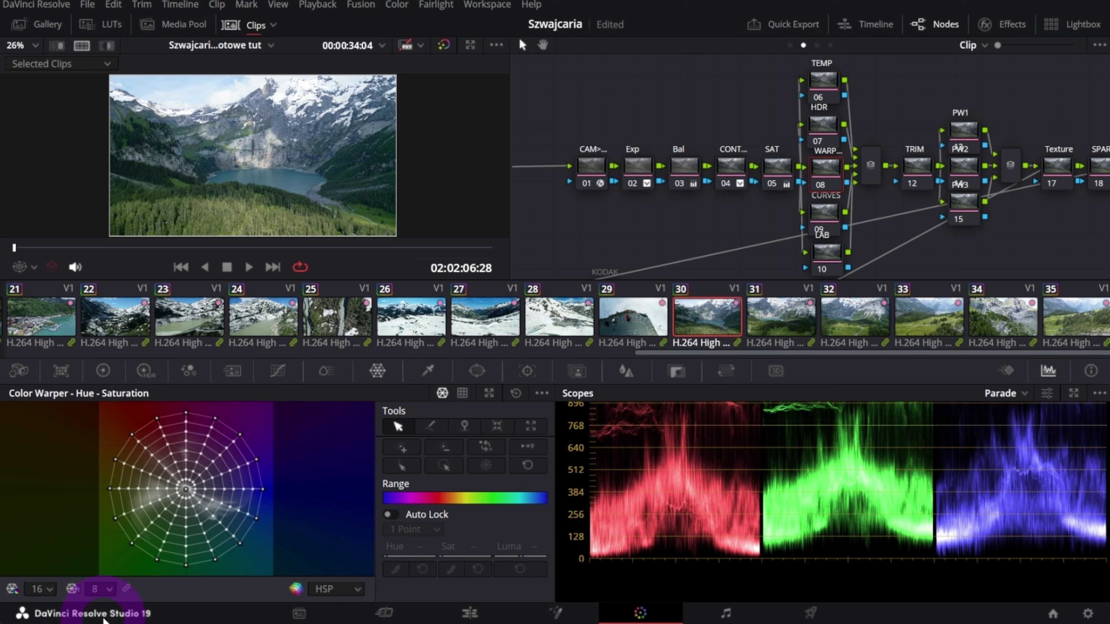
click(27, 267)
click(48, 308)
click(263, 163)
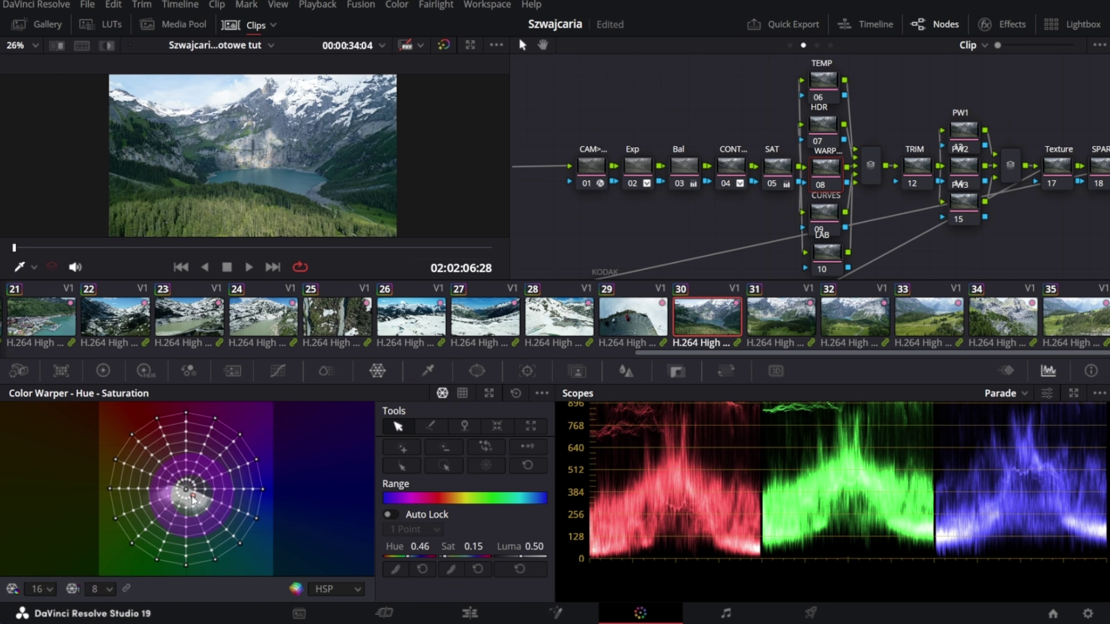
Step: Raise the Exp node's global exposure to 0.43 and lower SAT saturation from 62.20 to 52.80
click(637, 166)
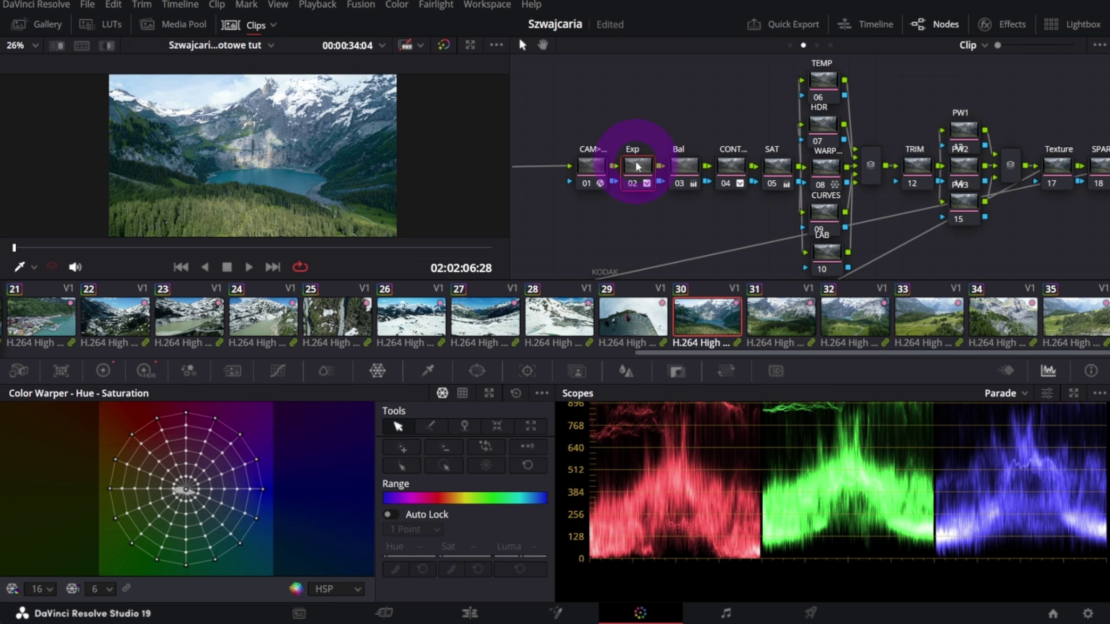
click(145, 370)
drag(417, 468, 508, 508)
click(781, 163)
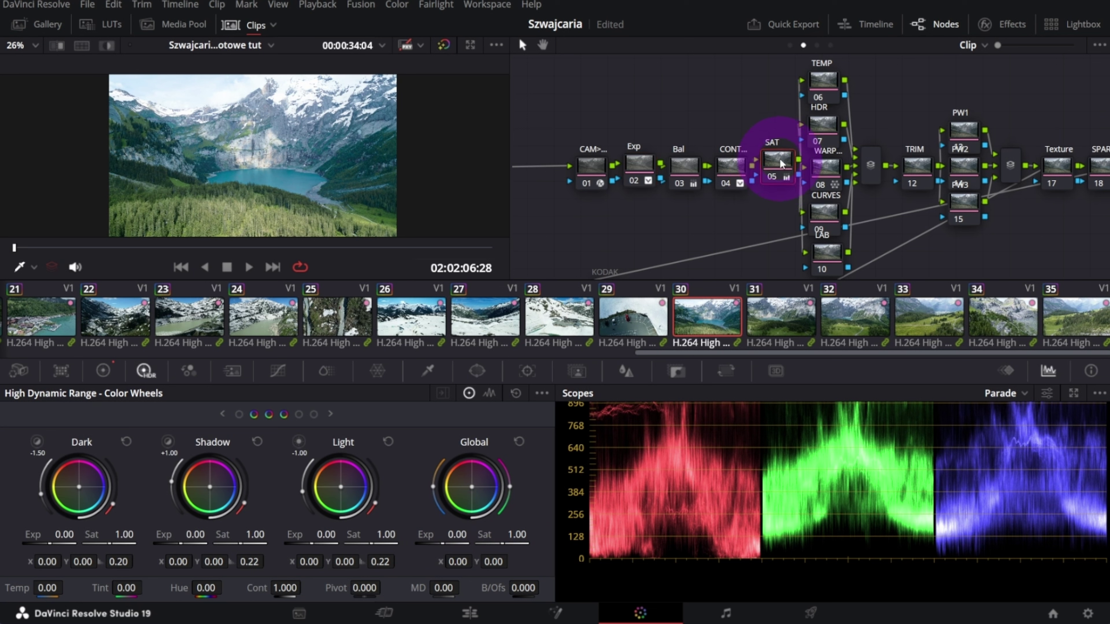
click(174, 409)
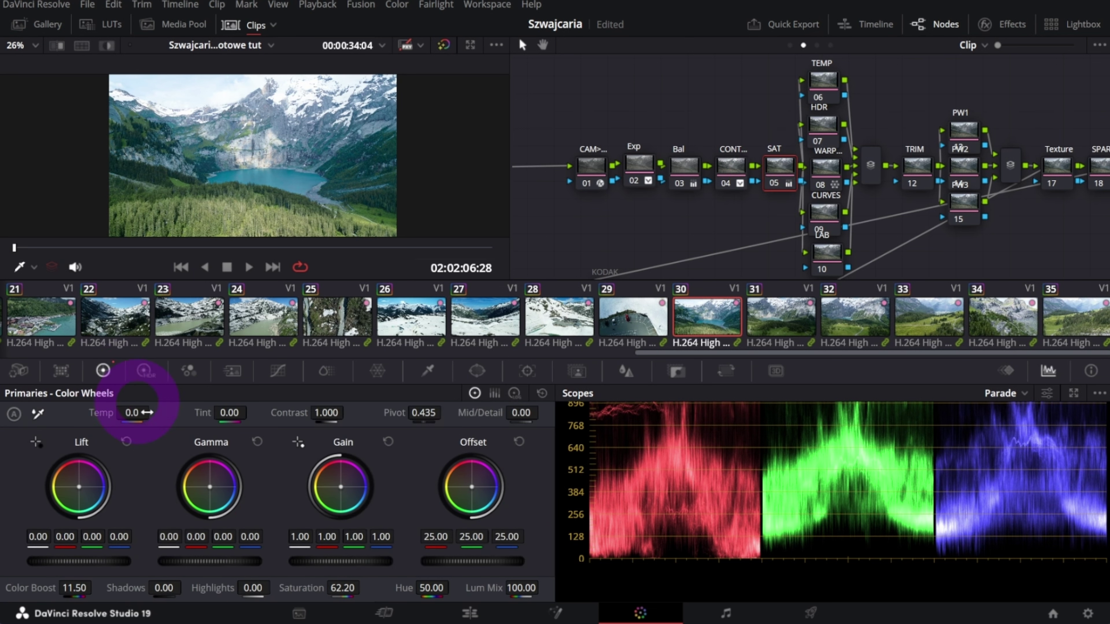
drag(341, 588, 316, 586)
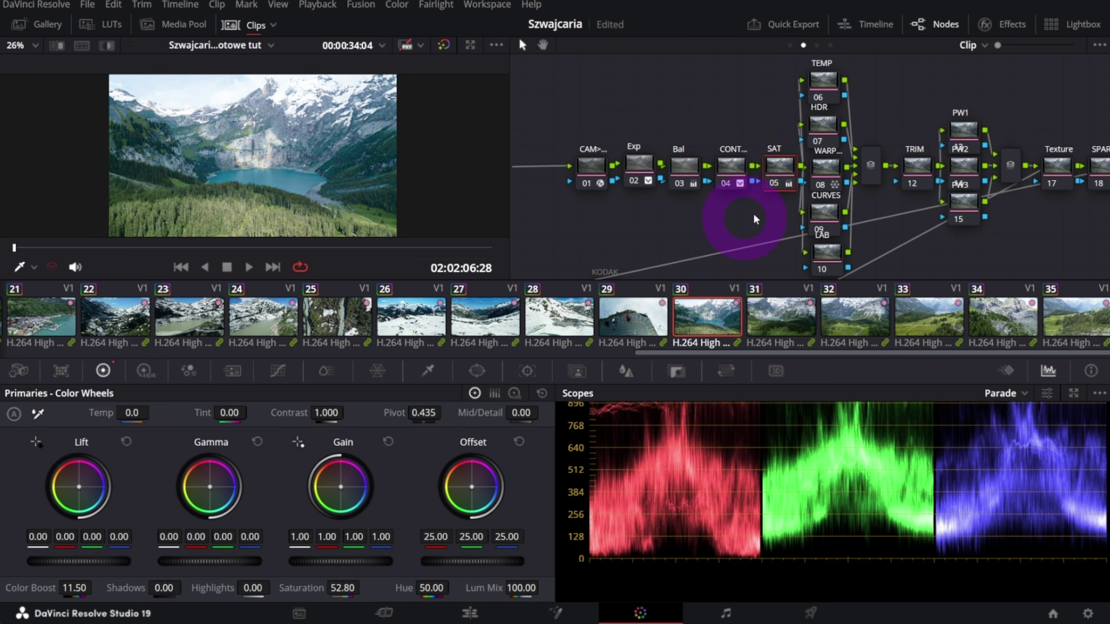
click(784, 175)
click(633, 175)
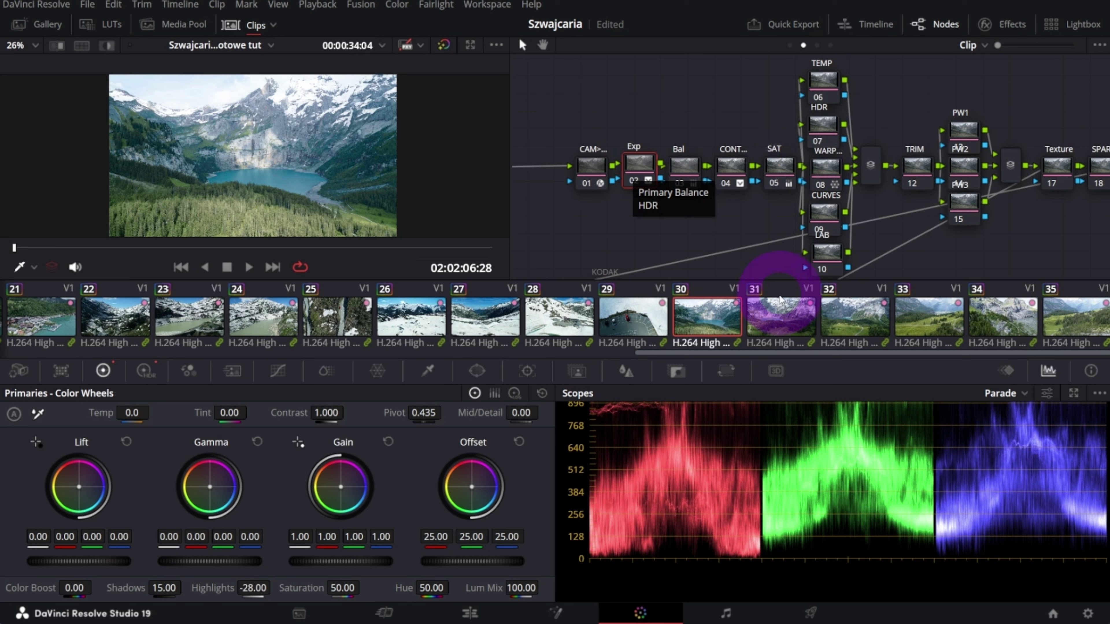
ctrl+click(782, 313)
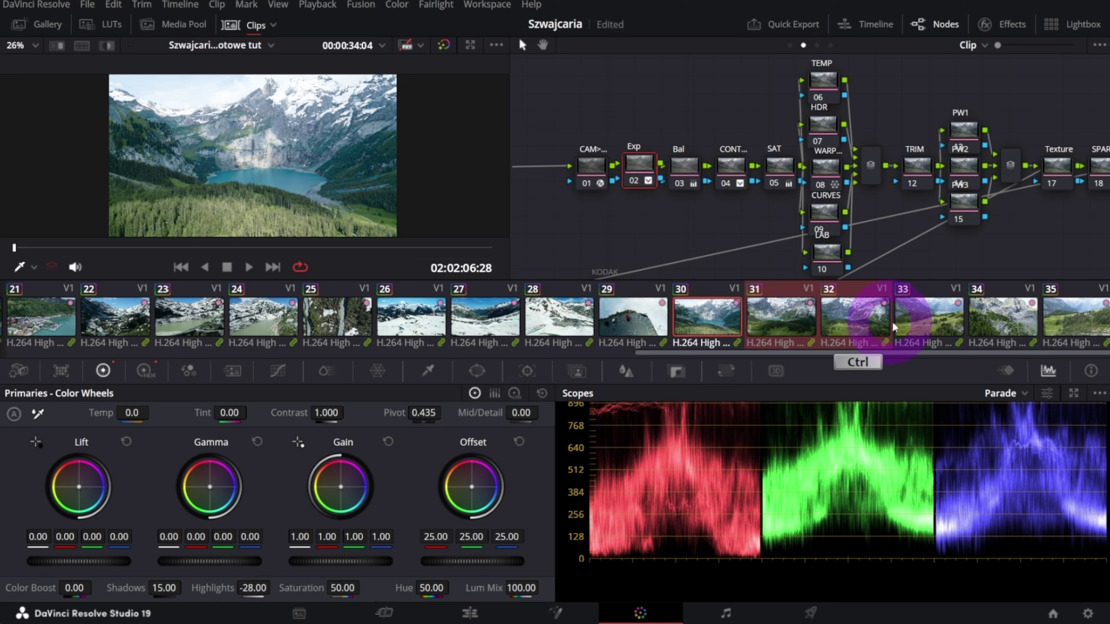
ctrl+click(906, 321)
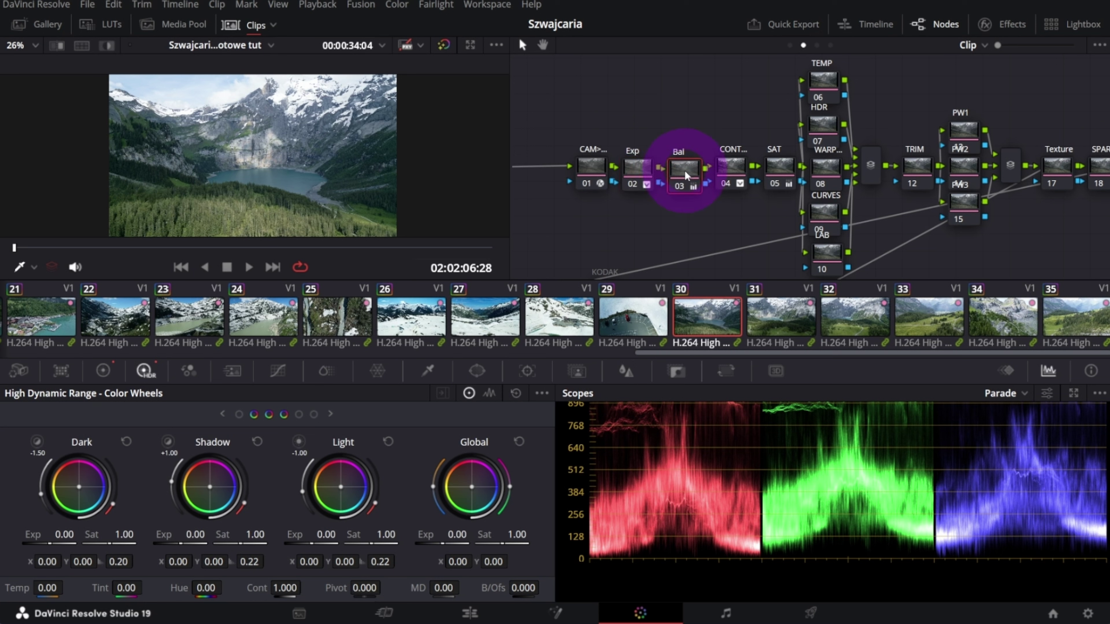
click(730, 171)
Step: On the WARP node, sample a colour and push its warper point to saturation 0.37
drag(775, 165, 782, 172)
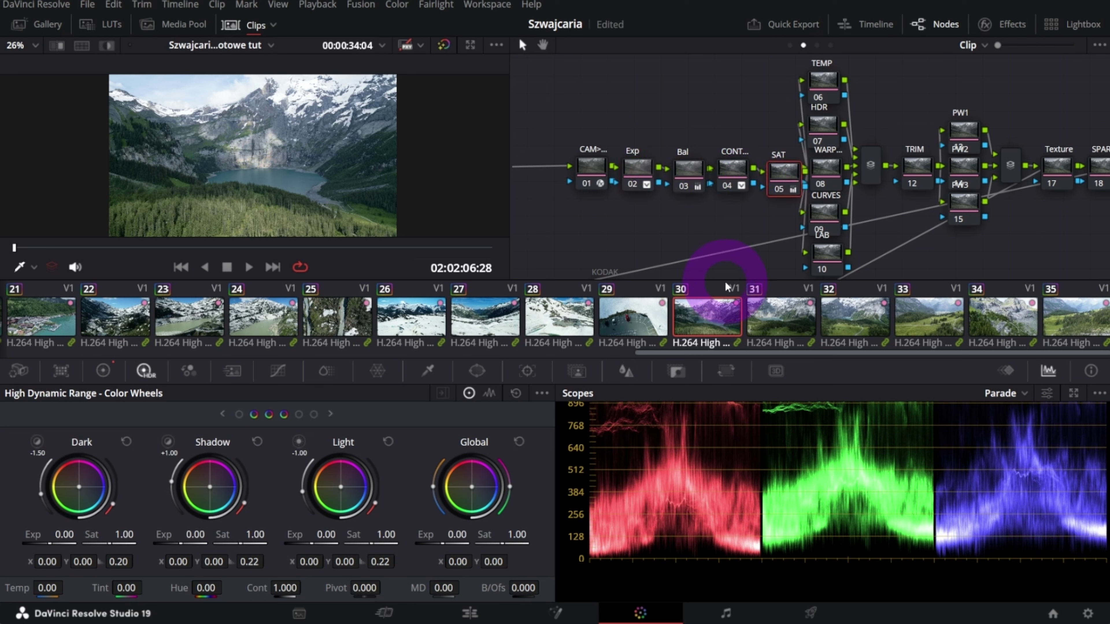
click(827, 171)
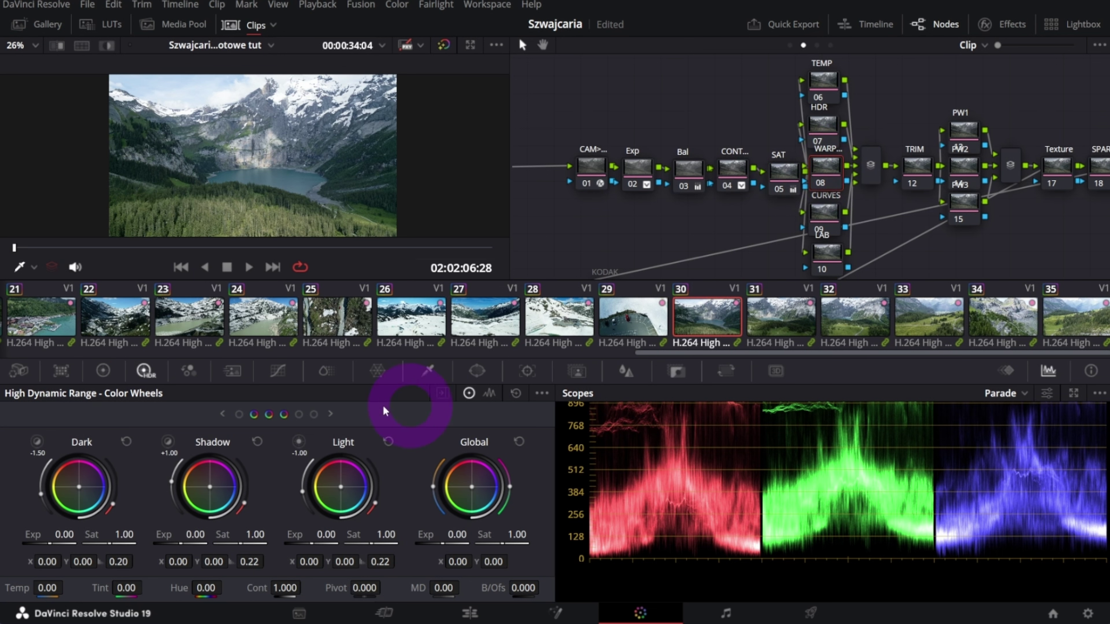
click(377, 371)
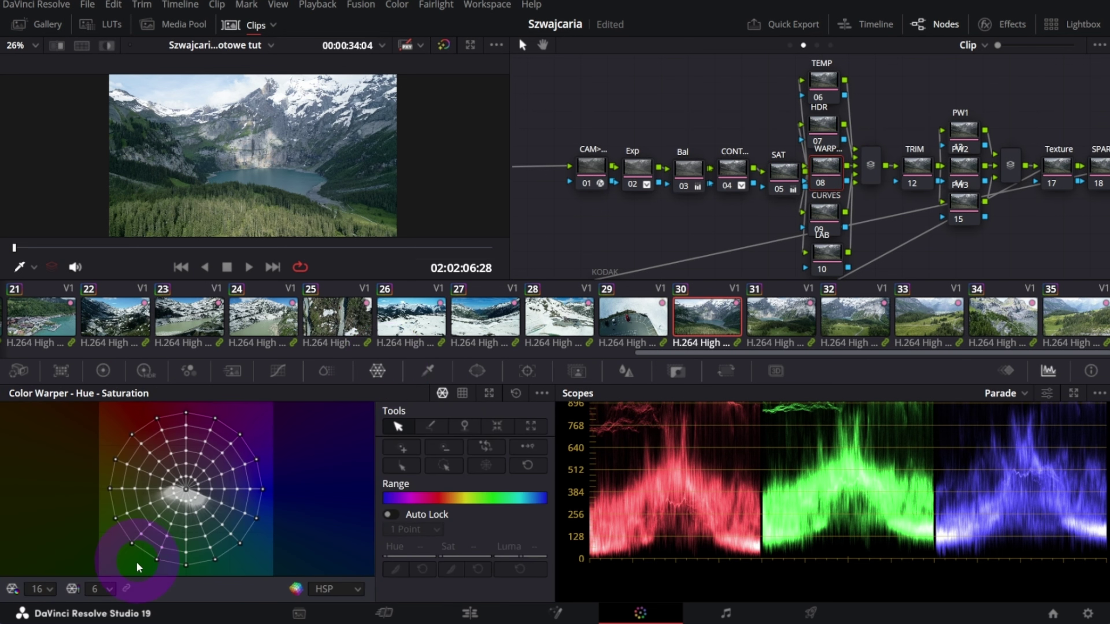
click(248, 173)
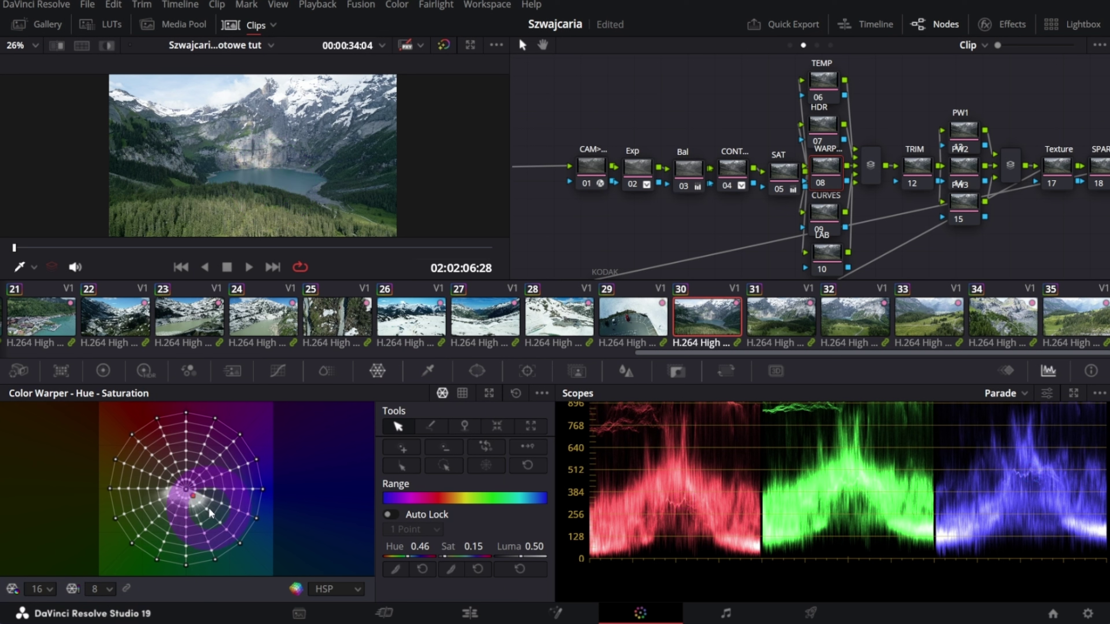
drag(197, 504, 211, 508)
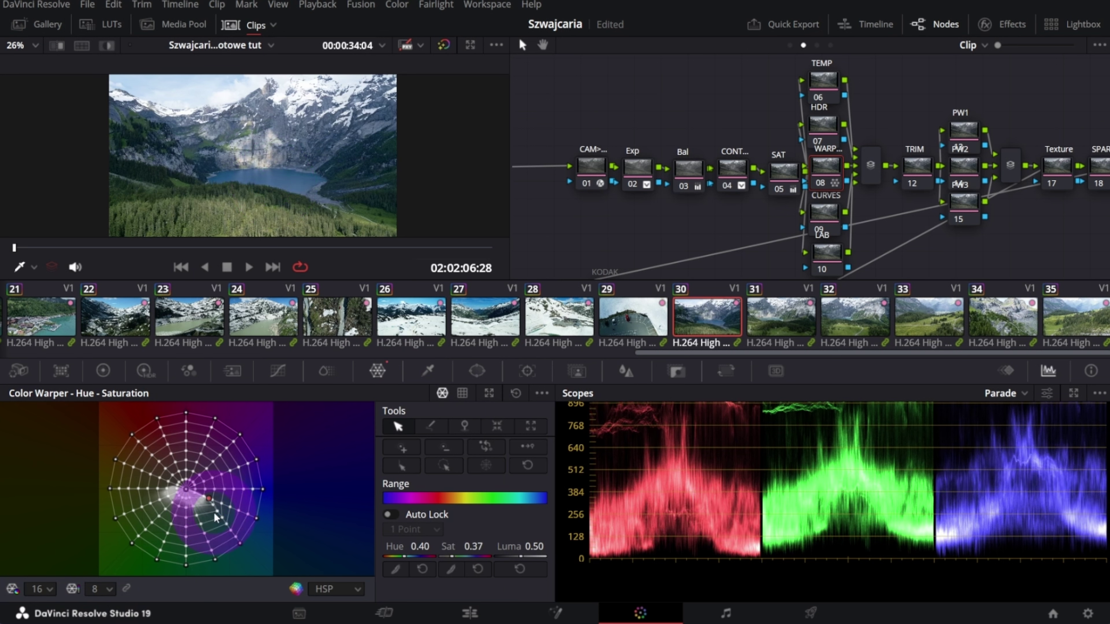
Step: Ripple the node changes from clip 30 to clips 31, 32 and 33
ctrl+click(776, 308)
ctrl+click(848, 315)
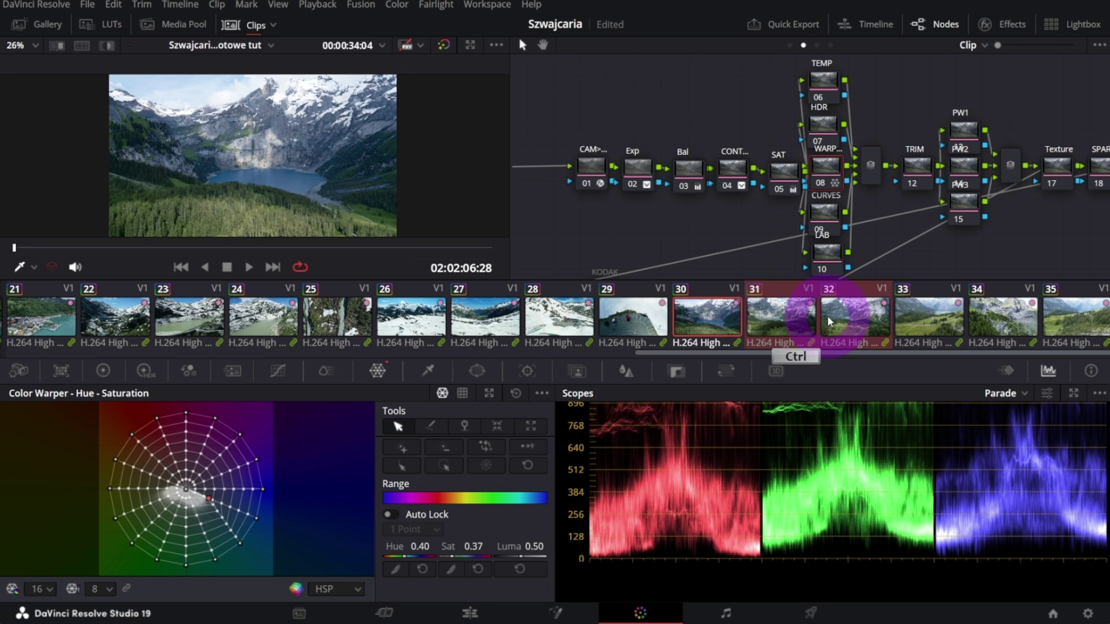
ctrl+click(908, 320)
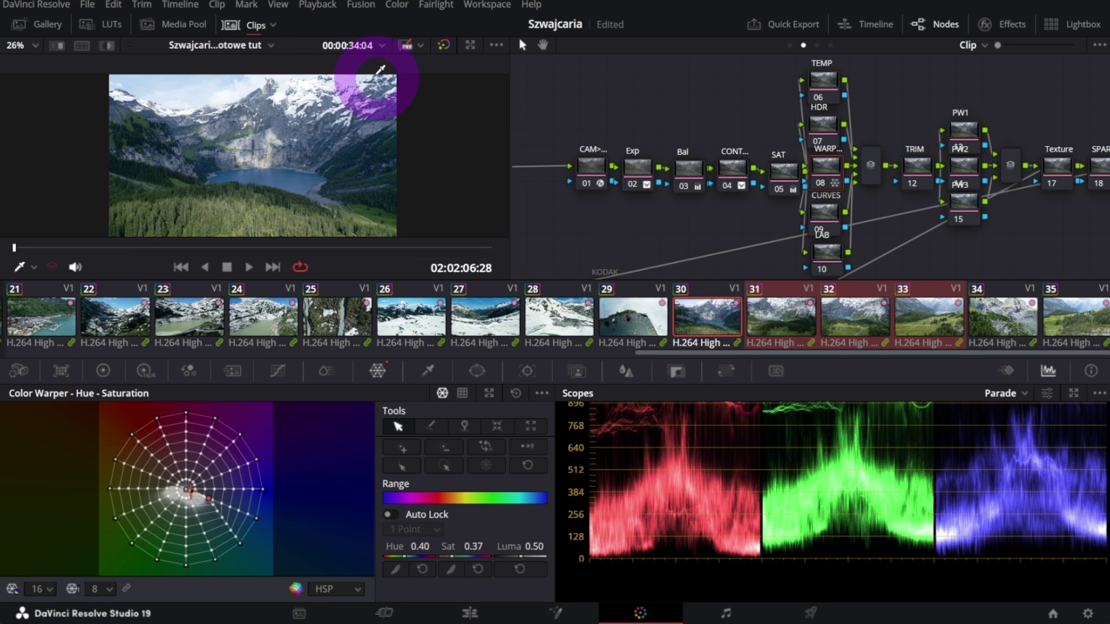
click(398, 5)
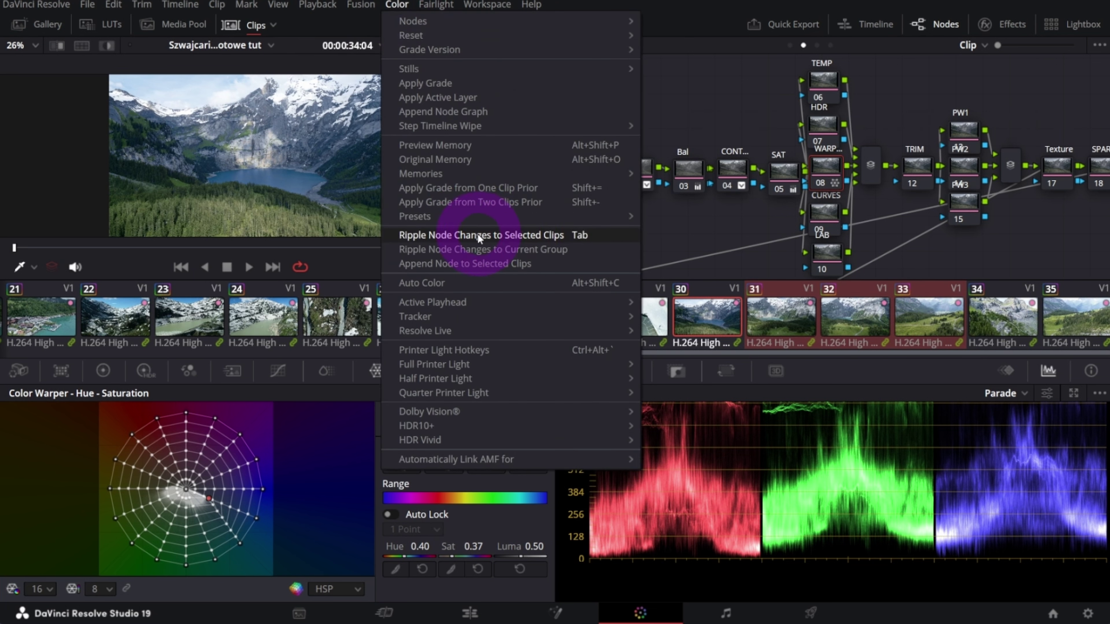
click(466, 236)
Step: Check the rippled warper change on clips 31, 32 and 33
click(775, 308)
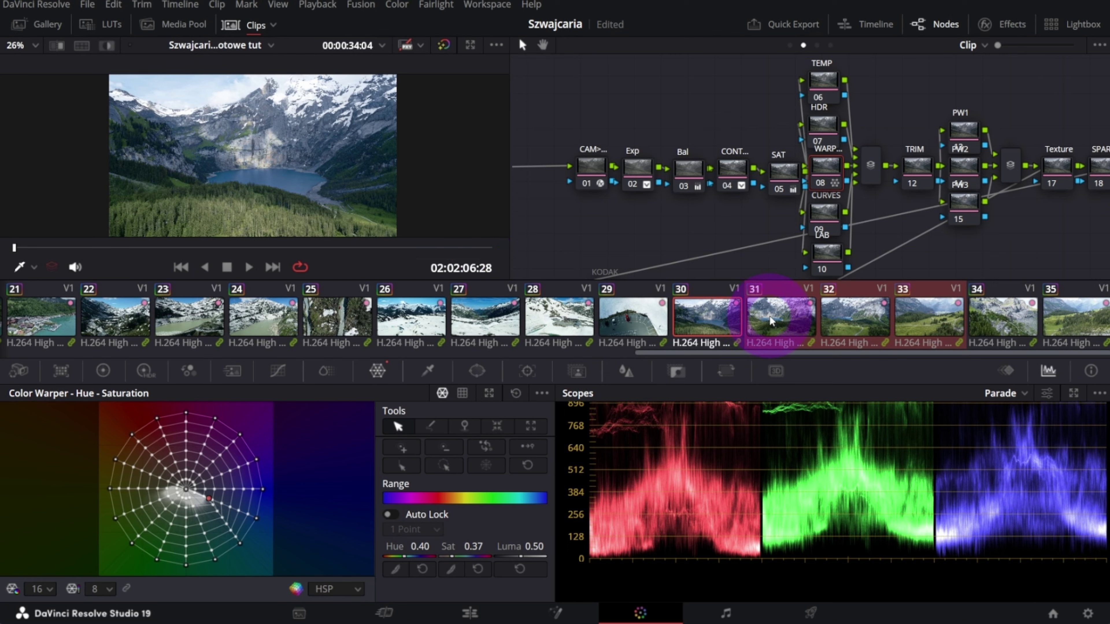
click(846, 328)
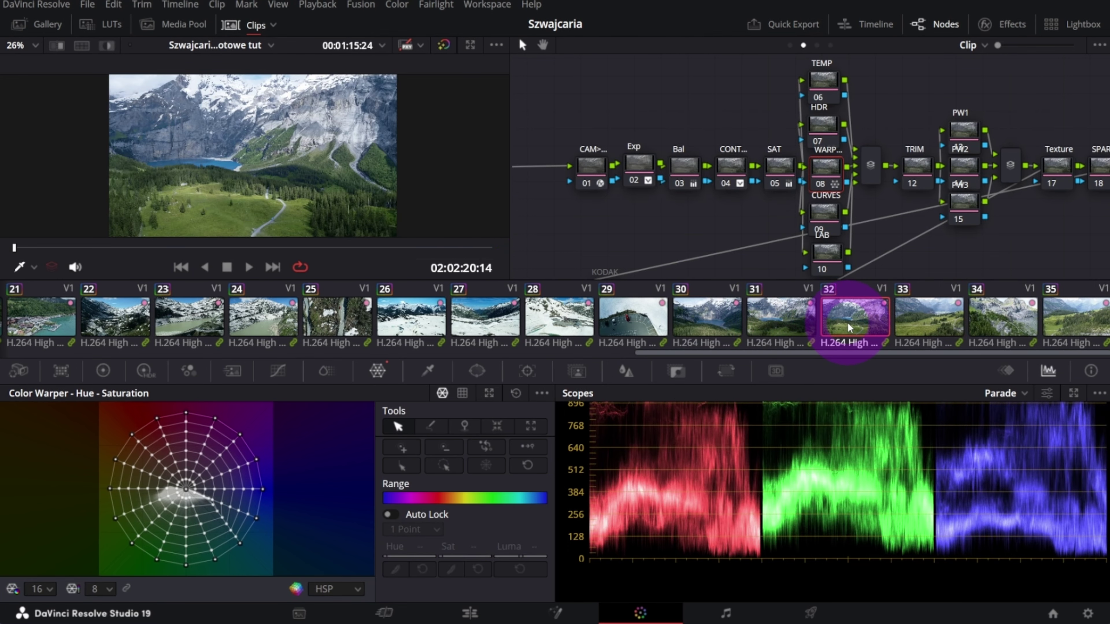
click(910, 316)
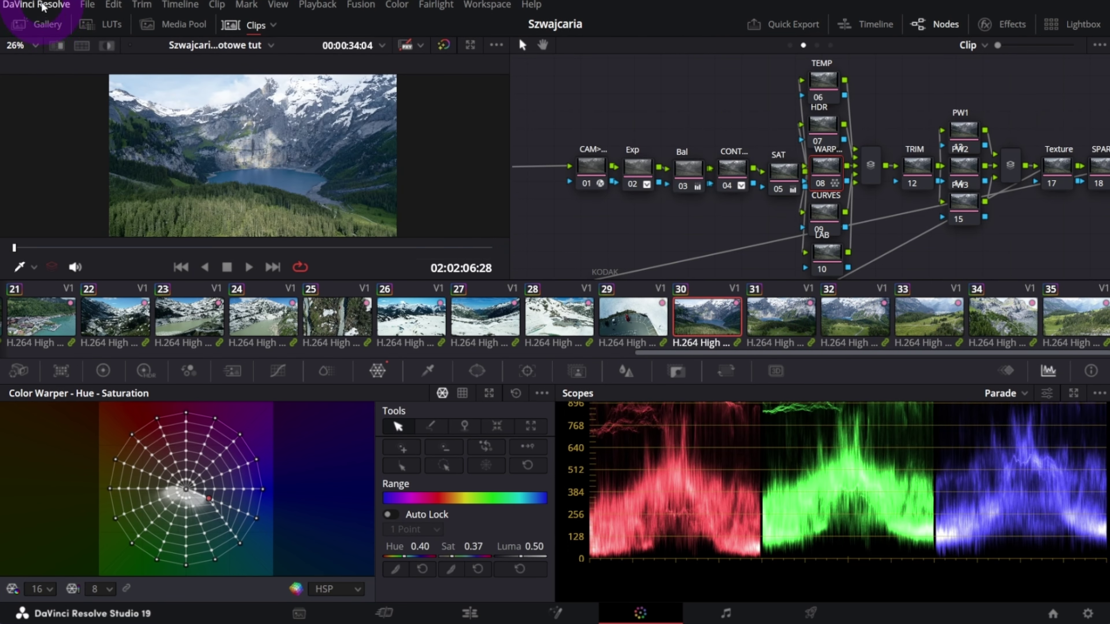
click(43, 6)
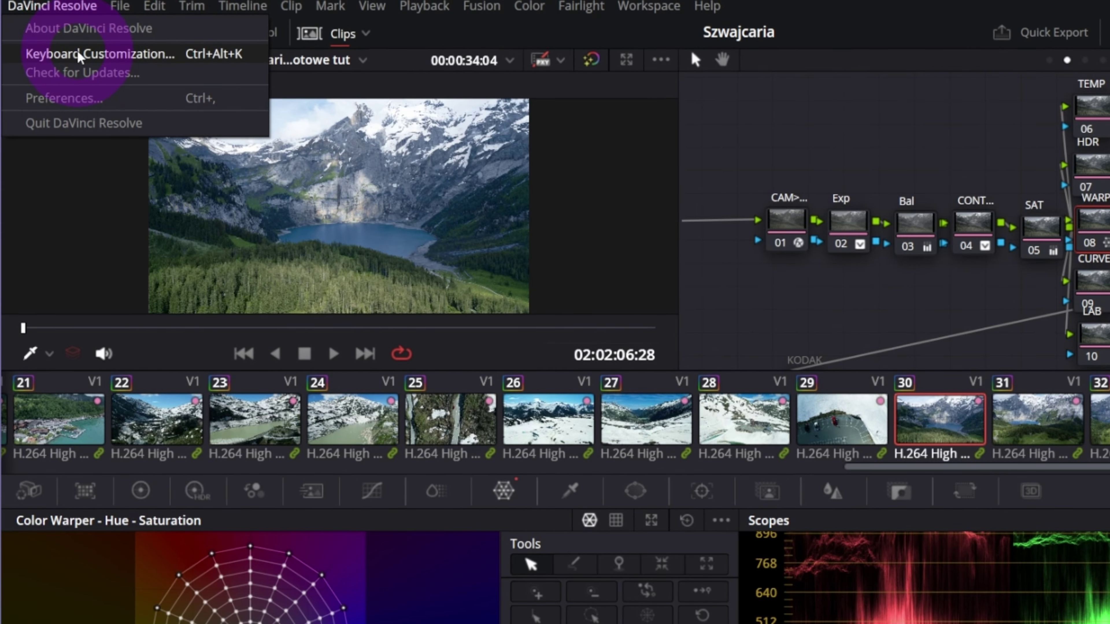
click(78, 54)
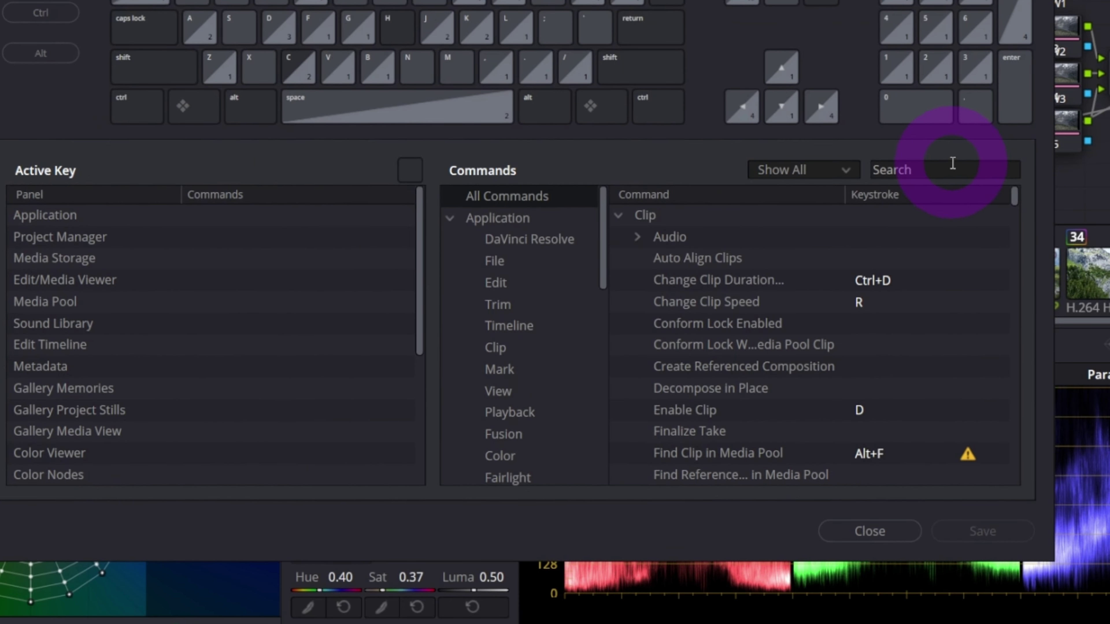
click(953, 163)
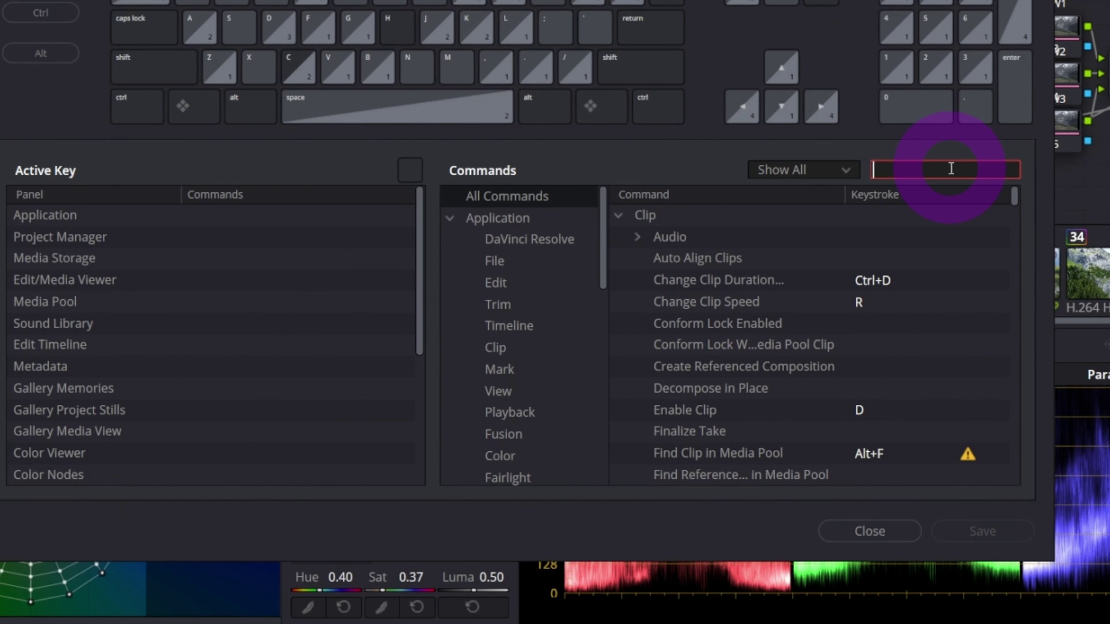
text(ripple)
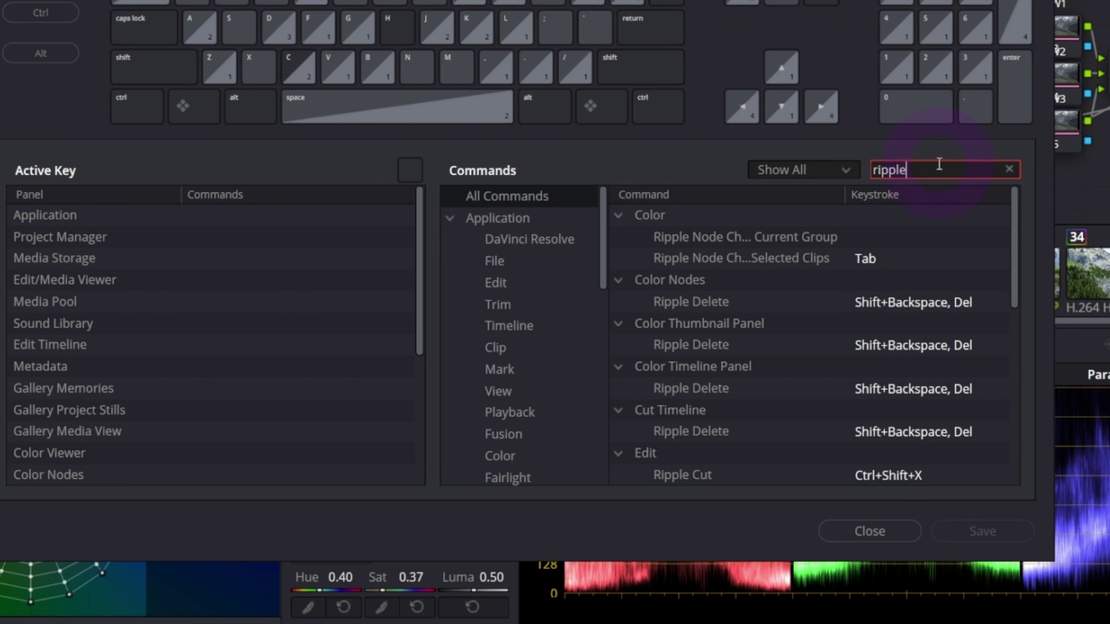
click(861, 262)
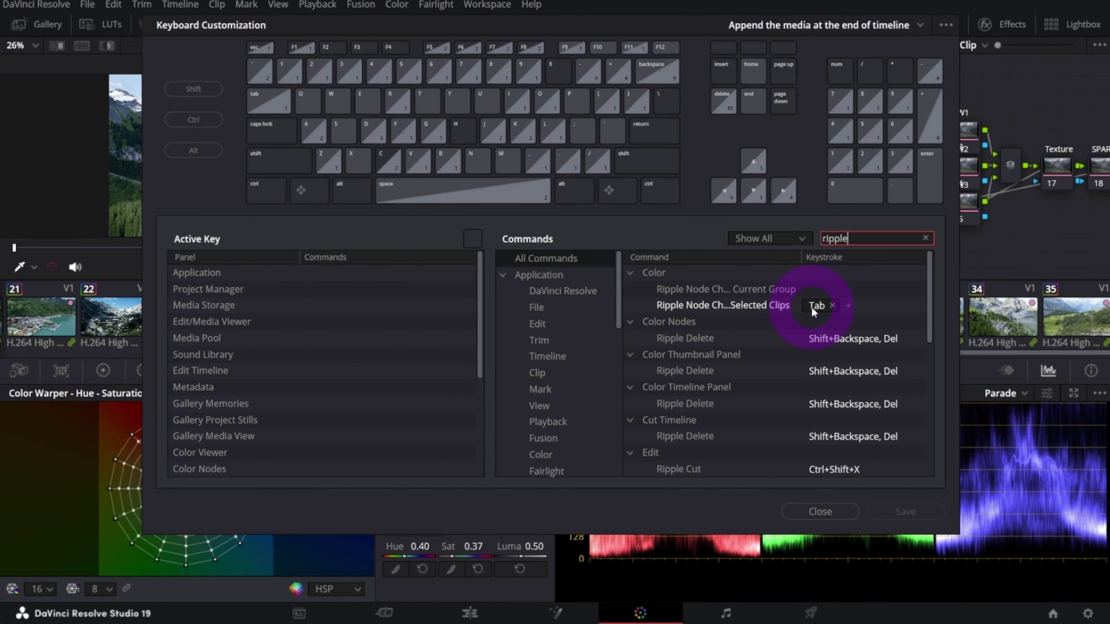
click(820, 512)
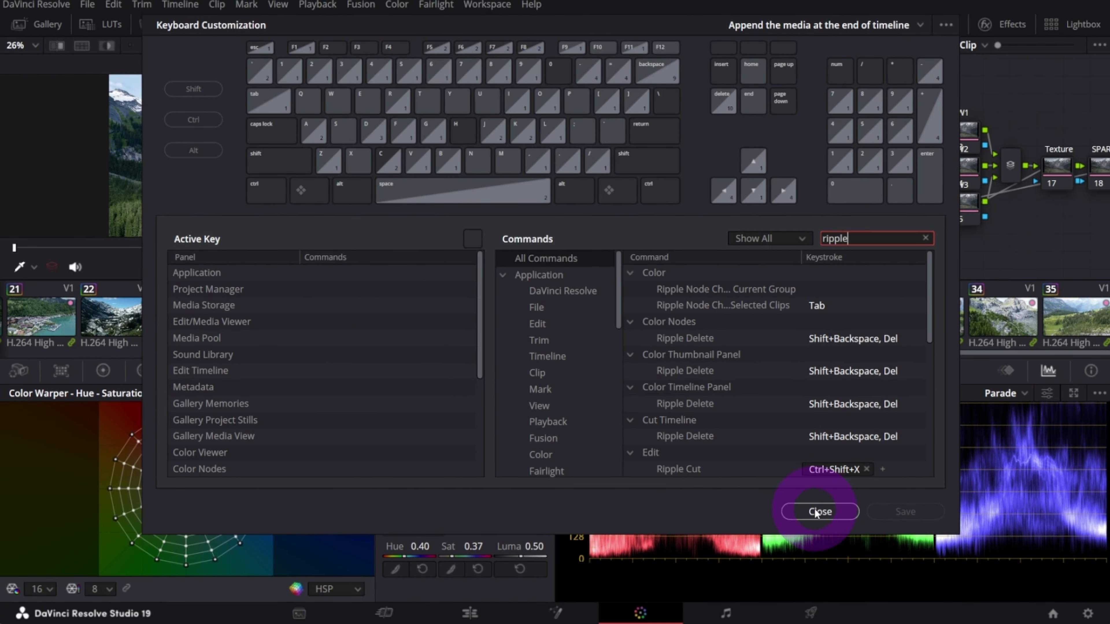
Step: Raise the Exp node's HDR global exposure from 0.25 to 0.61
click(634, 164)
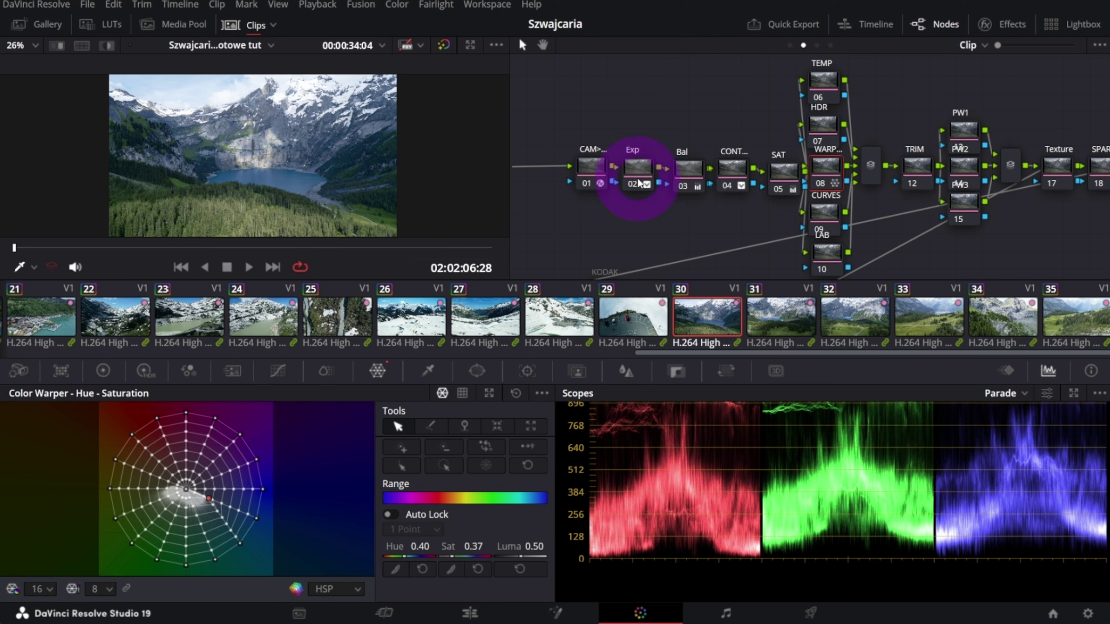
click(146, 370)
drag(456, 535, 557, 594)
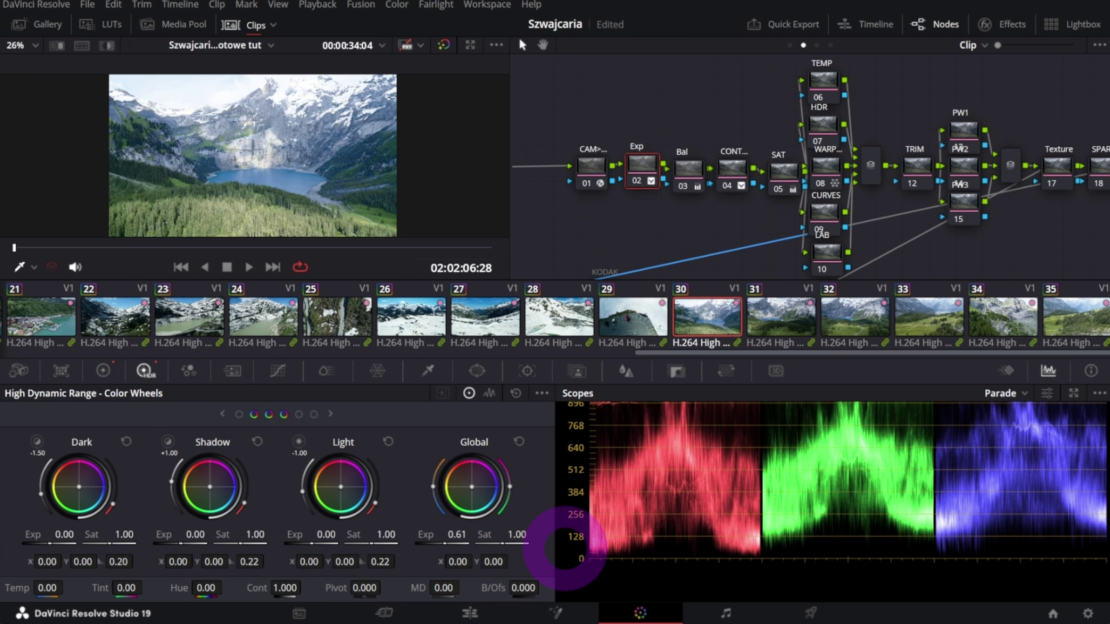
Step: Apply clip 30's grade to clips 31, 32 and 33, then clear the selection
drag(778, 307, 921, 301)
middle_click(758, 302)
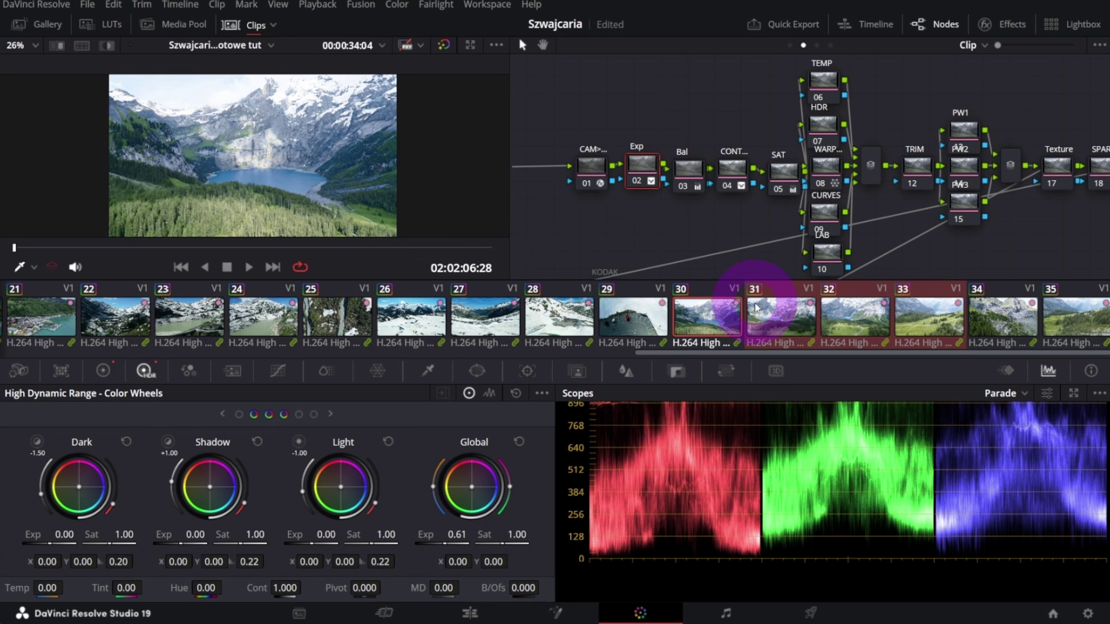
middle_click(786, 323)
middle_click(918, 330)
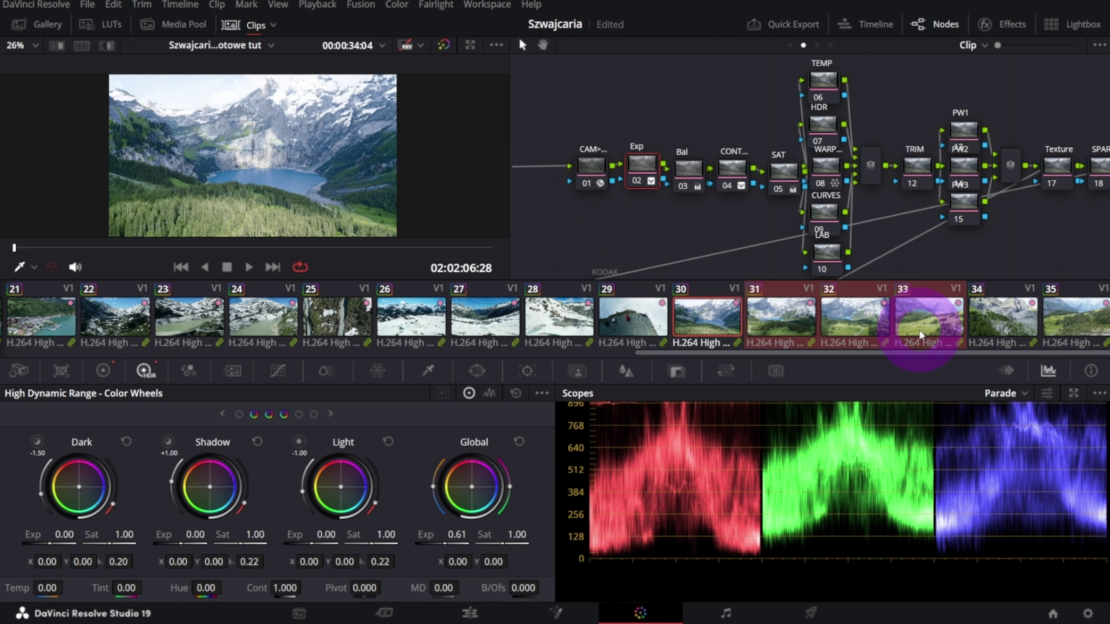
click(701, 317)
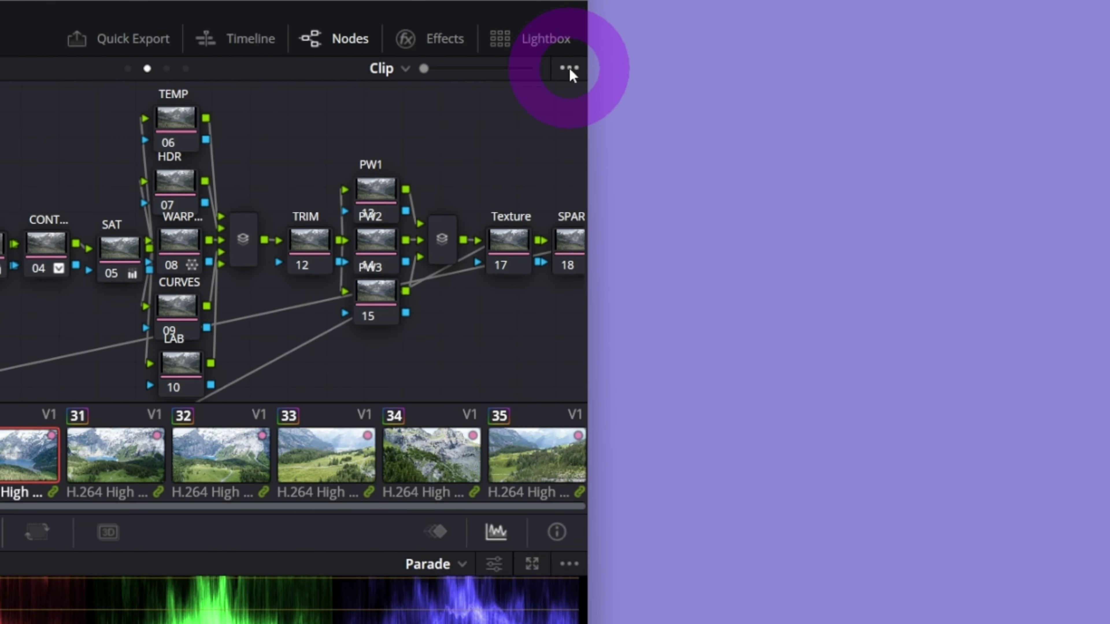
Step: Set clip switching to keep the same node, select node 03 Bal, and switch to clip 31
click(1099, 46)
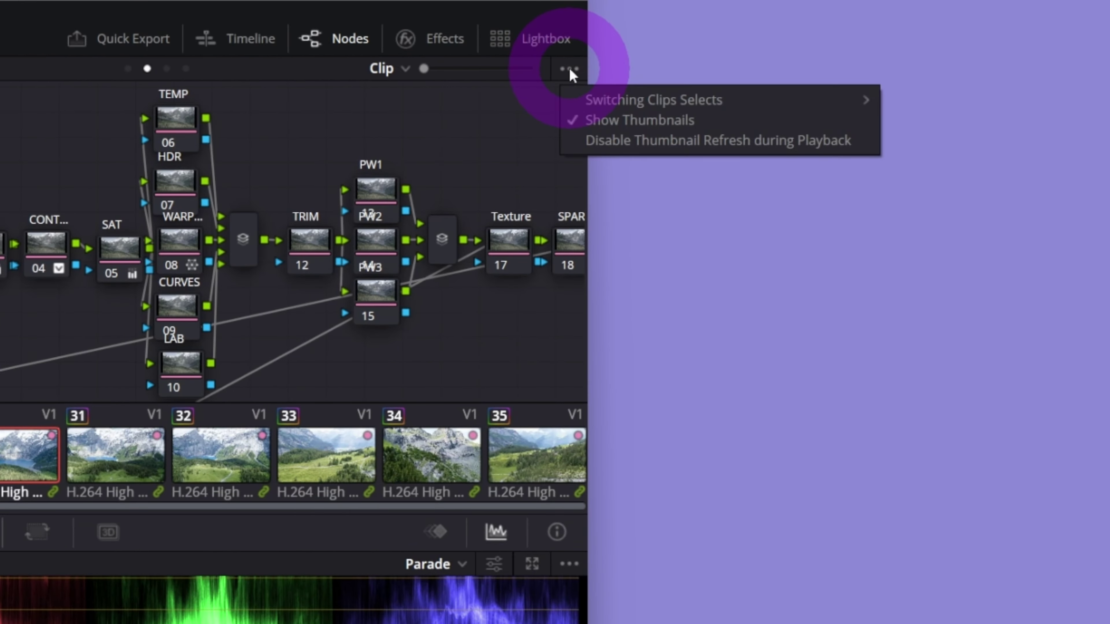
mouse_move(664, 97)
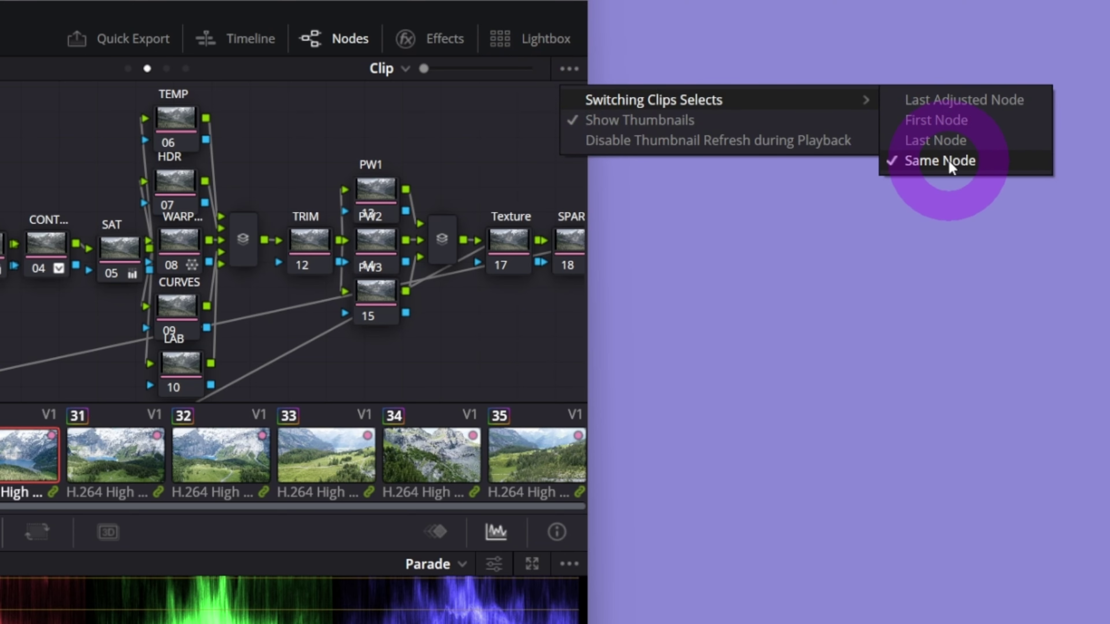
click(679, 188)
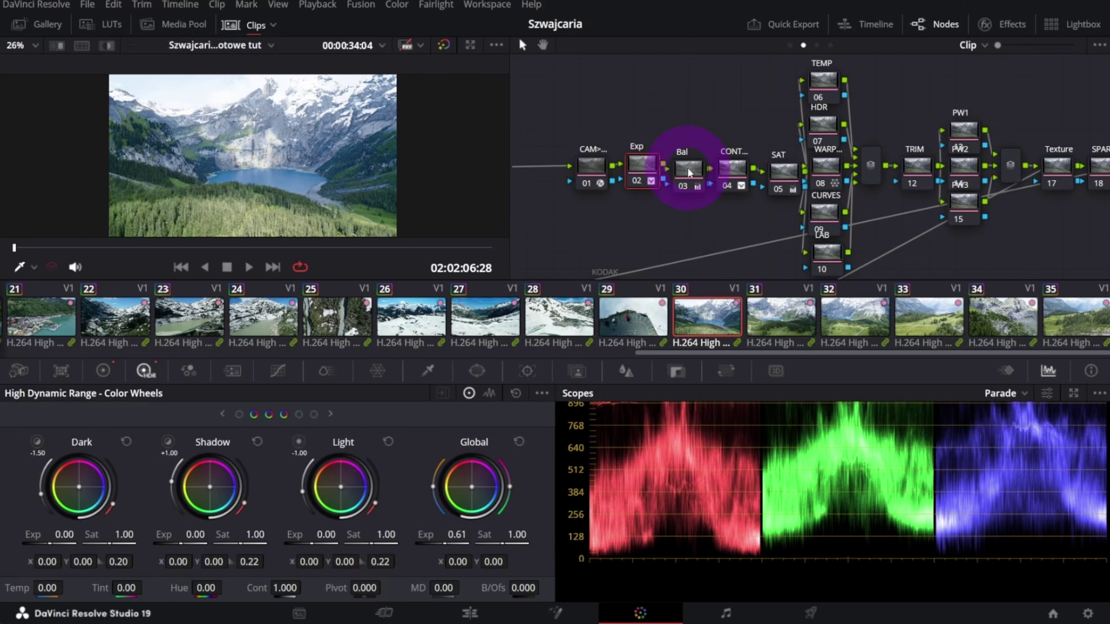
click(688, 173)
click(769, 311)
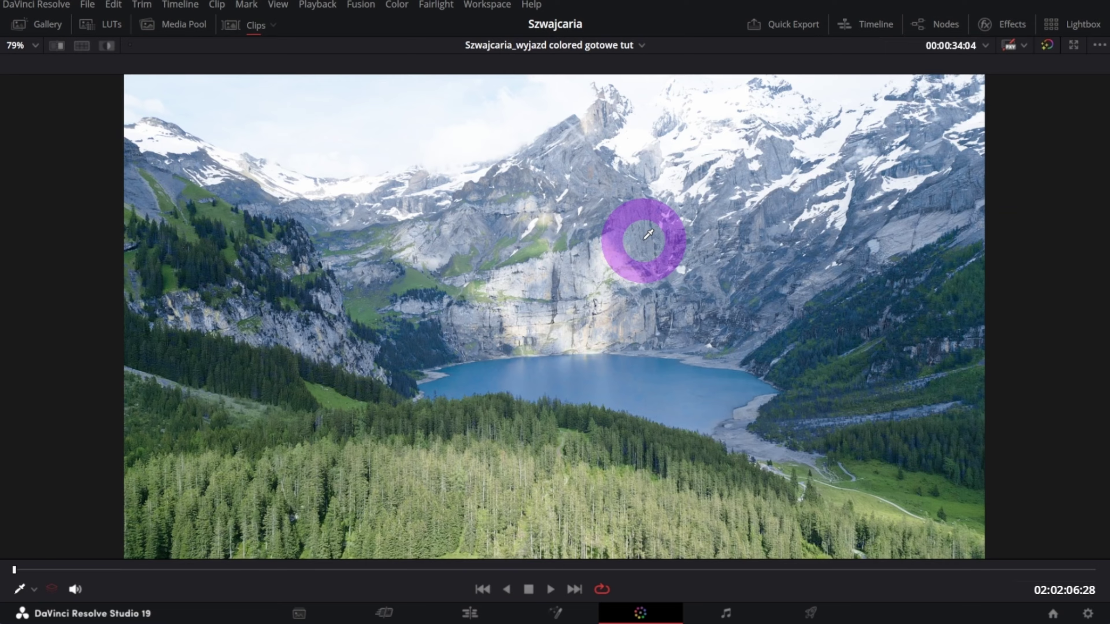
Step: Show clips 30 to 33 in a four-way Selected Clips split screen
key(shift+f)
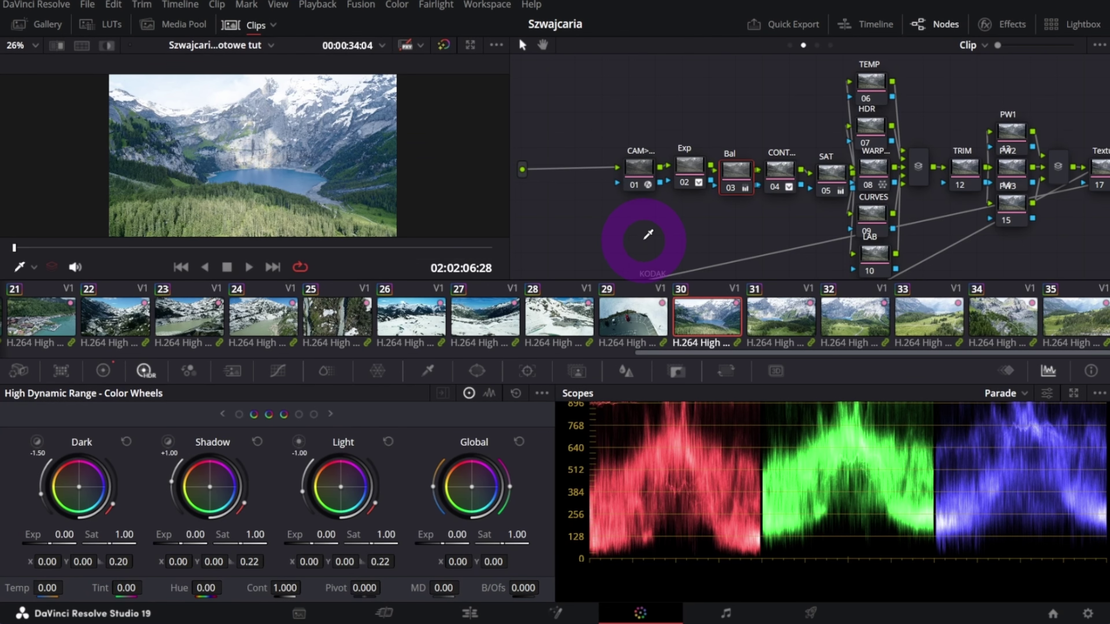
ctrl+click(769, 313)
ctrl+click(833, 316)
ctrl+click(936, 322)
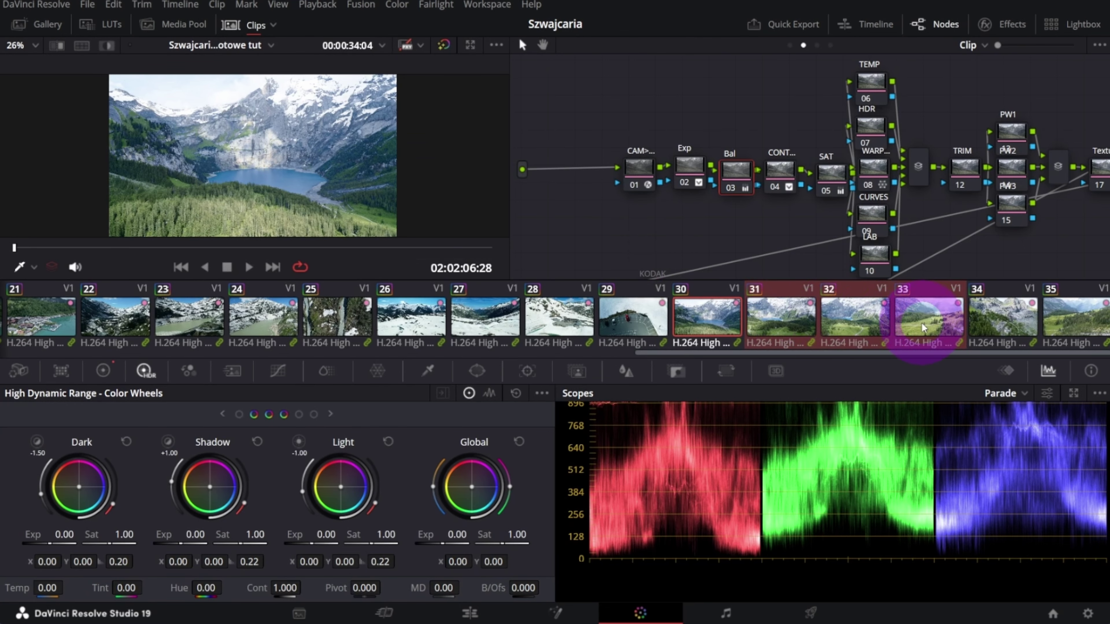
click(82, 47)
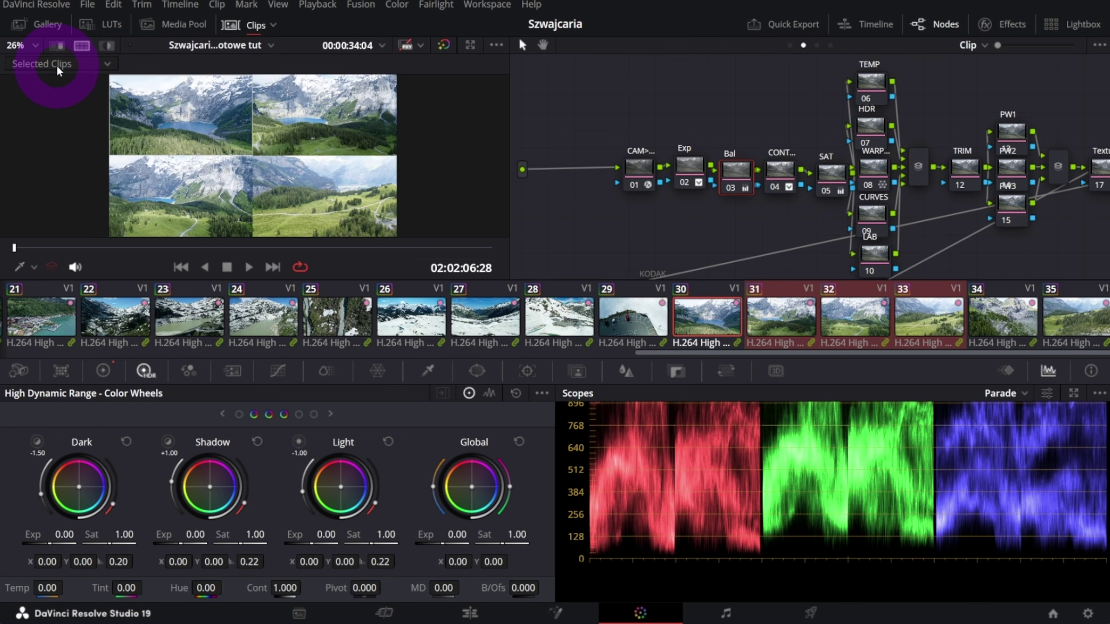
click(56, 65)
click(34, 160)
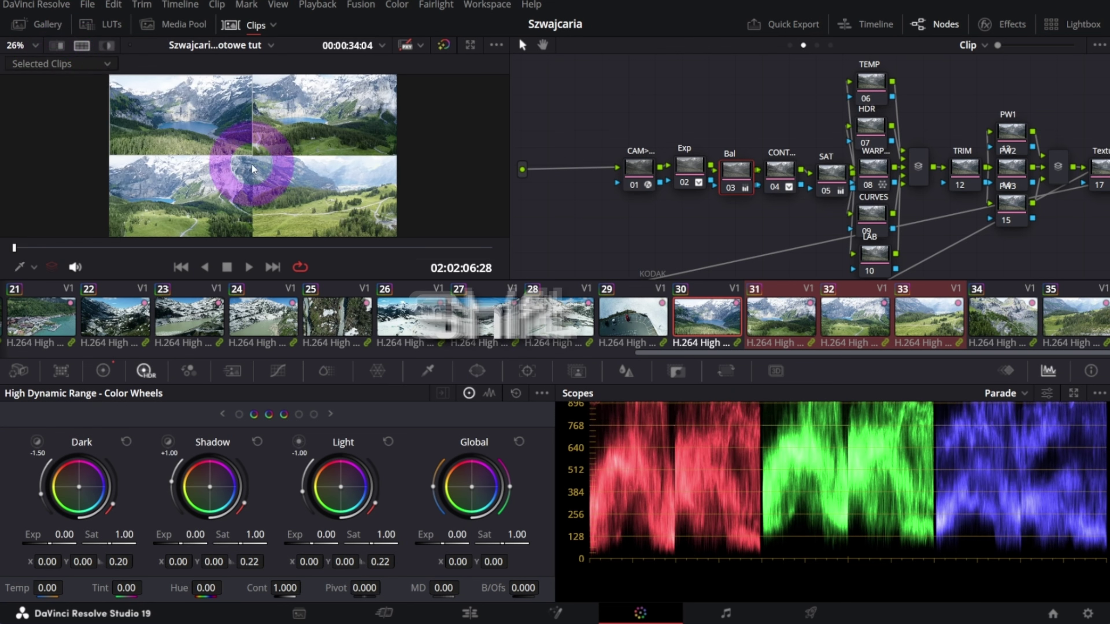
Step: View the four-way split full screen, make the upper-right clip current, then exit full screen
key(shift+f)
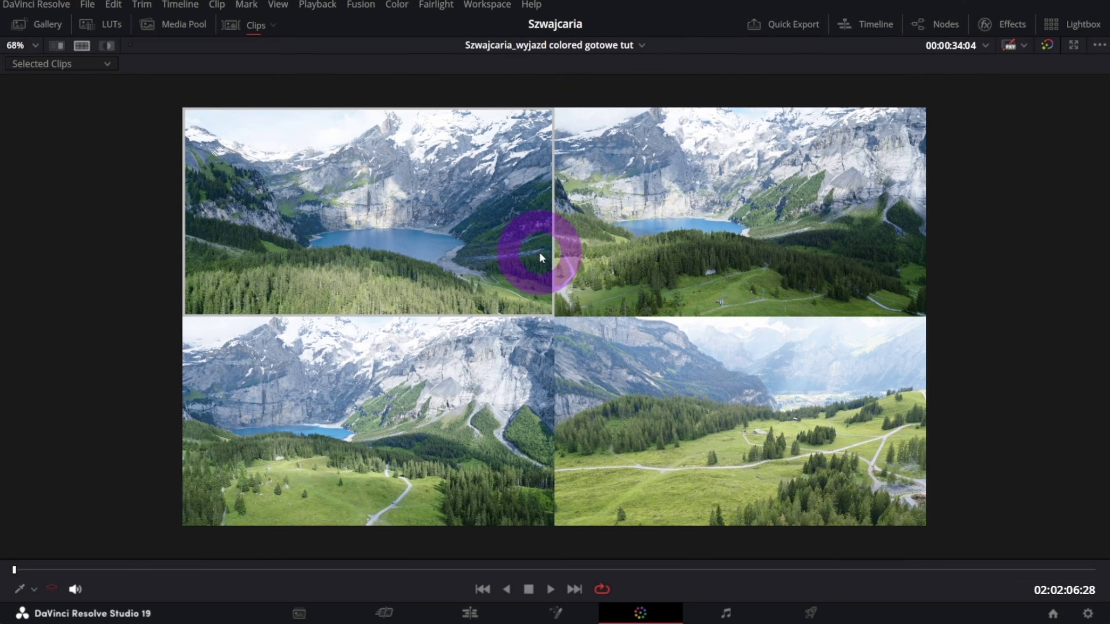
scroll(540, 253, up, 3)
click(694, 252)
scroll(694, 250, down, 2)
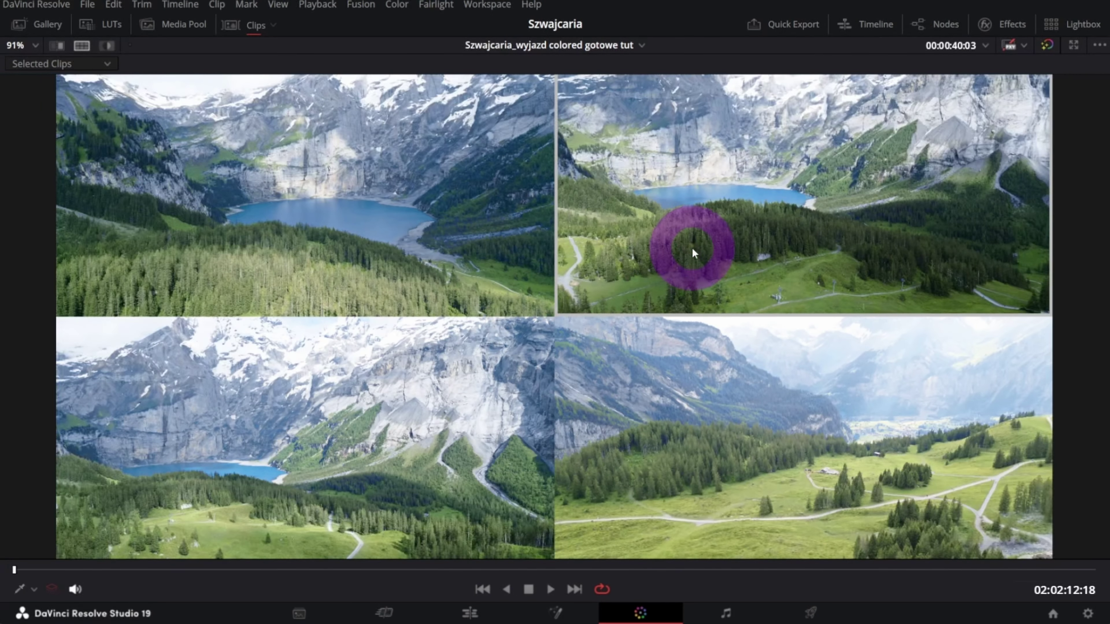
key(shift+z)
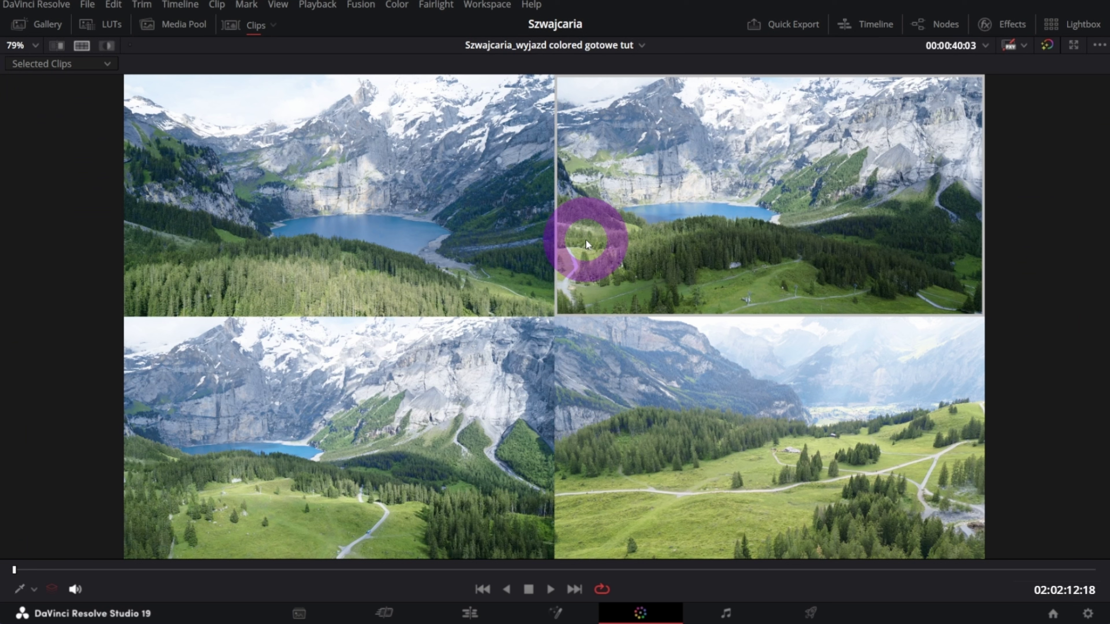
key(shift+f)
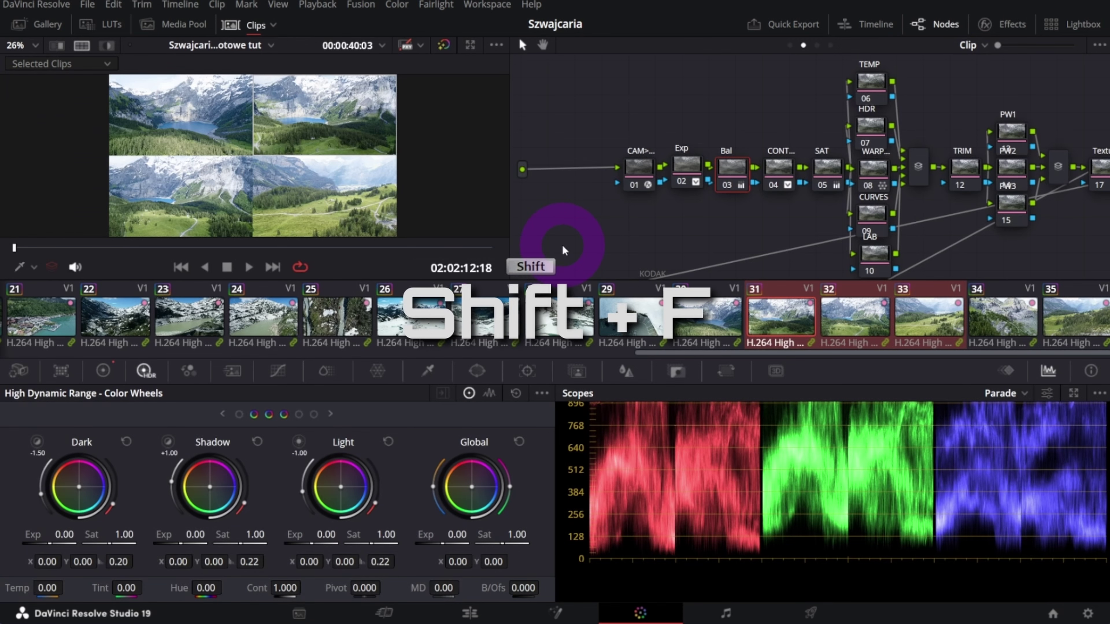
Step: Back on clip 30, toggle all grades off and on repeatedly, ending with the grade enabled
key(Up)
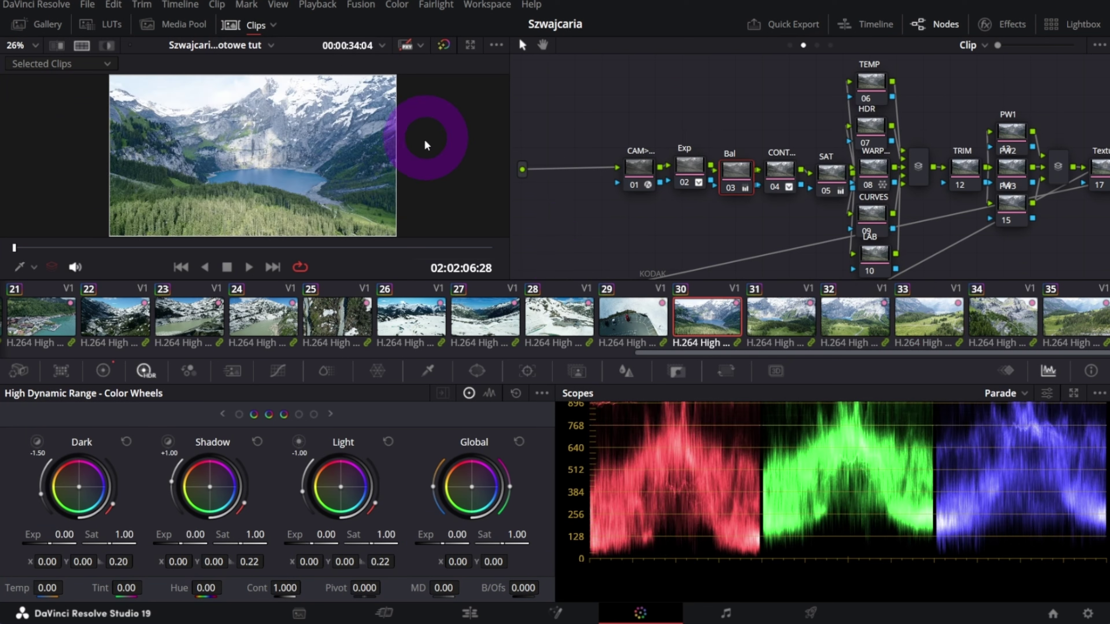
key(shift+d)
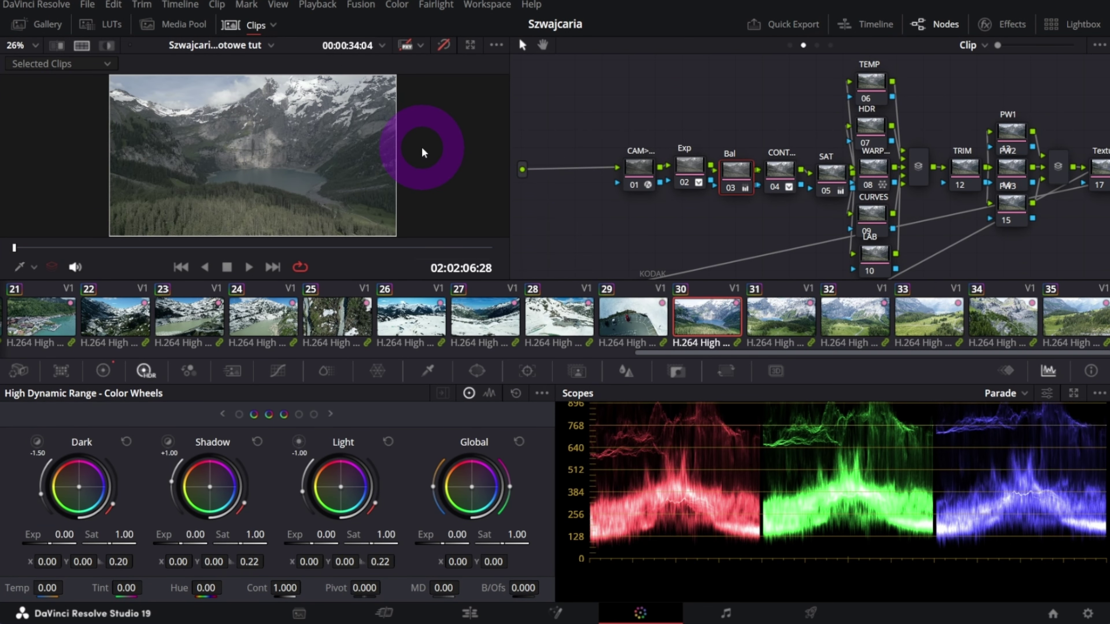
key(shift+d)
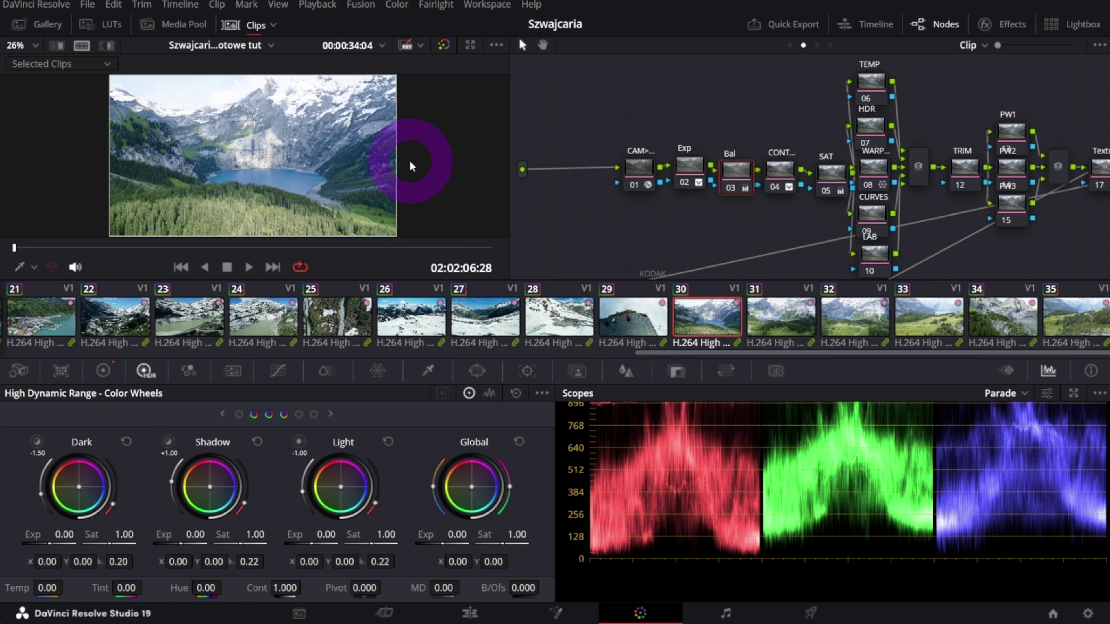
key(shift+d)
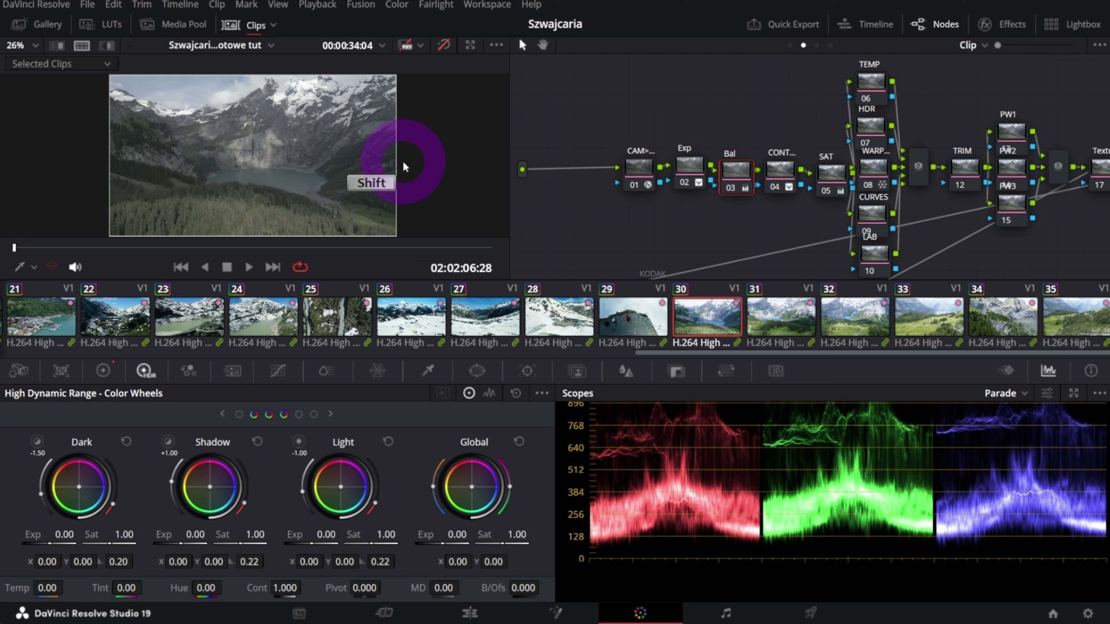
key(shift+d)
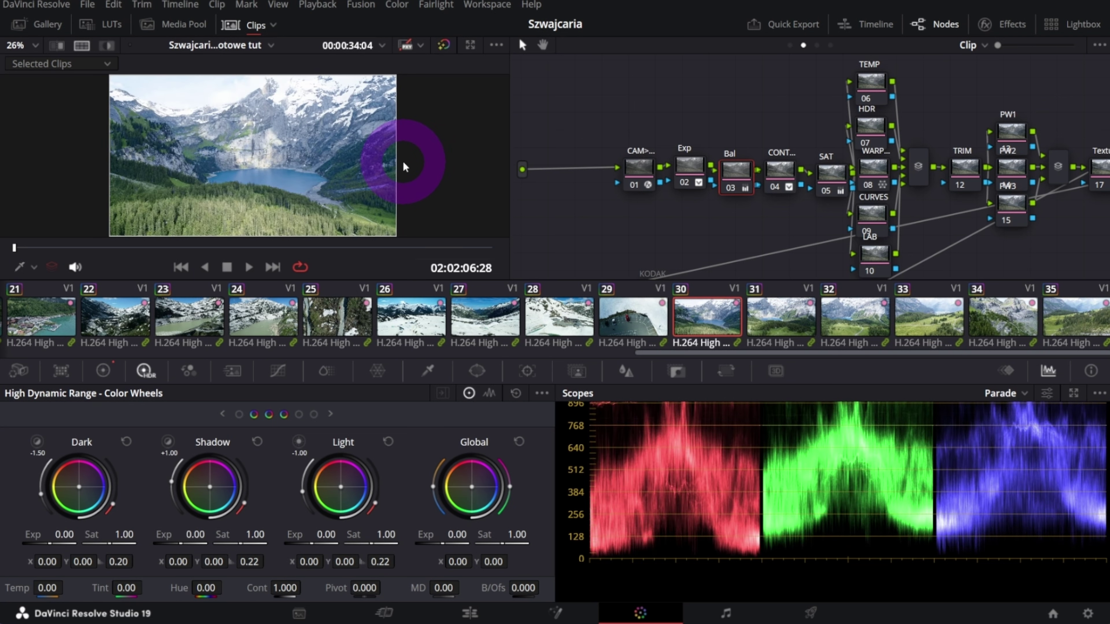
click(443, 46)
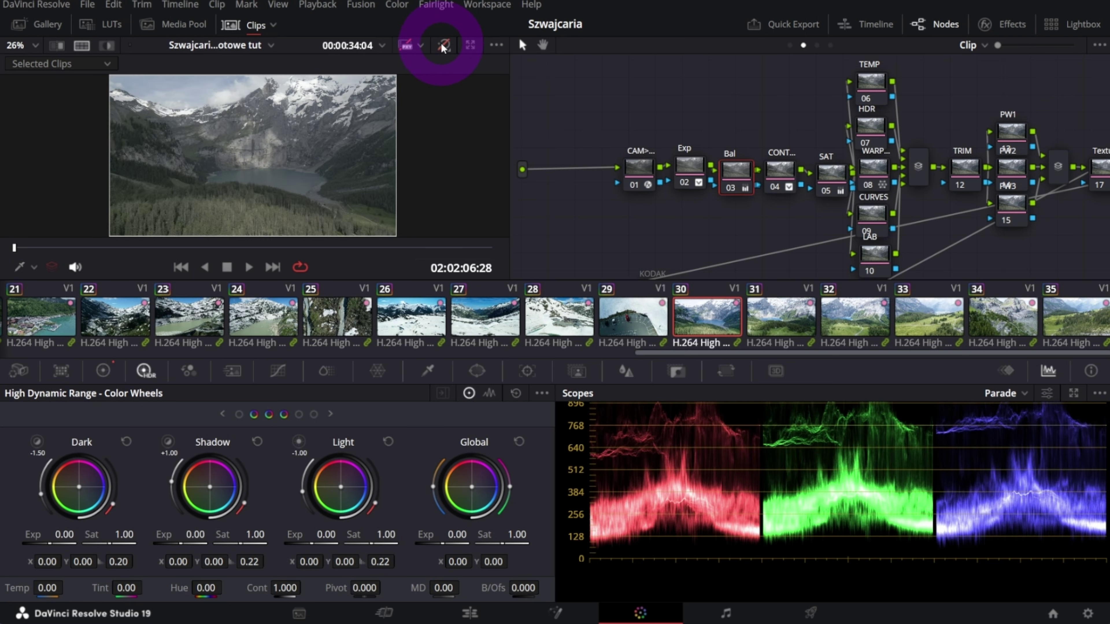
click(443, 46)
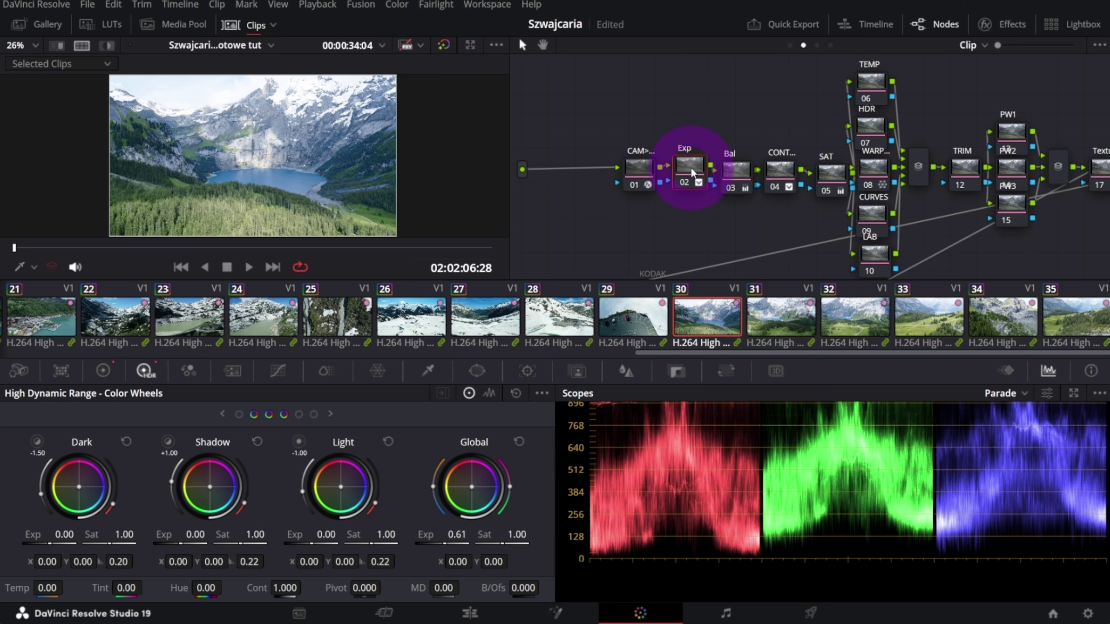
key(ctrl+d)
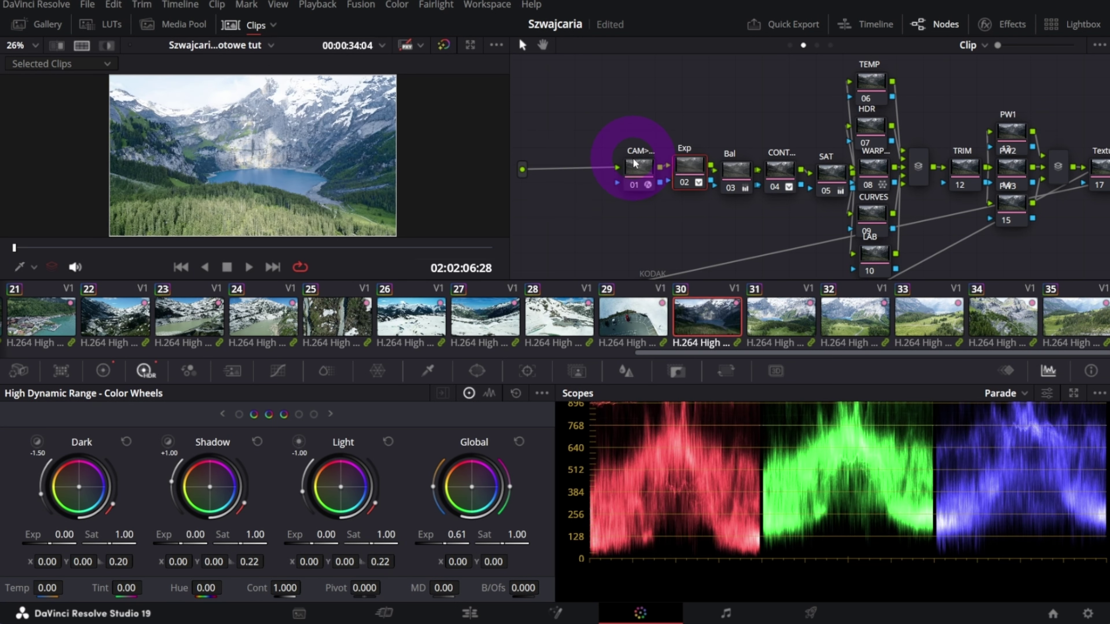
ctrl+click(646, 201)
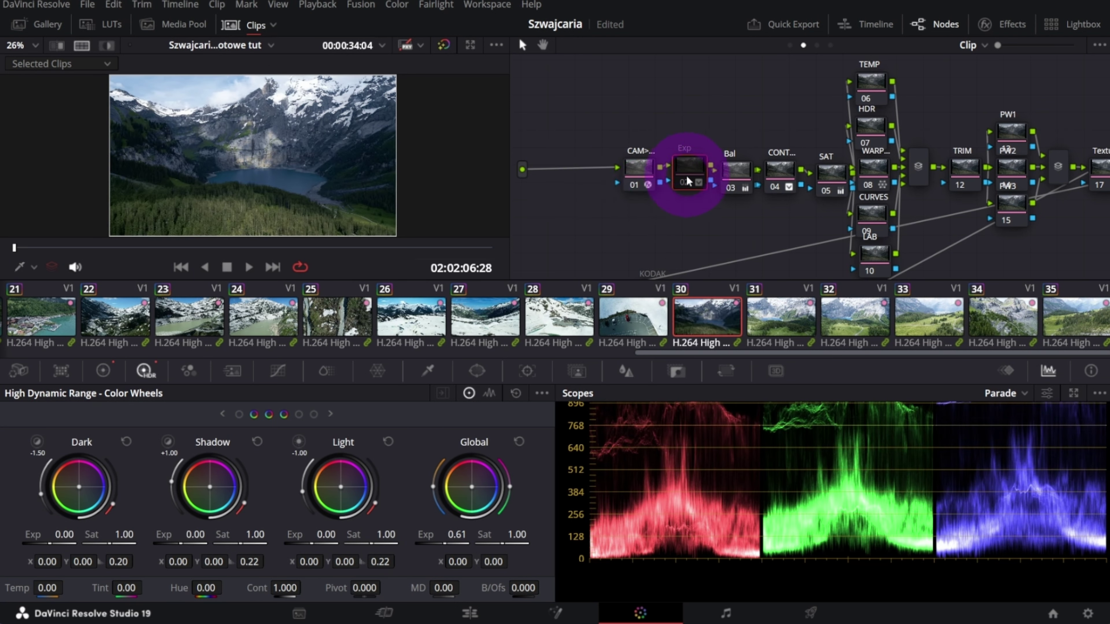
click(701, 170)
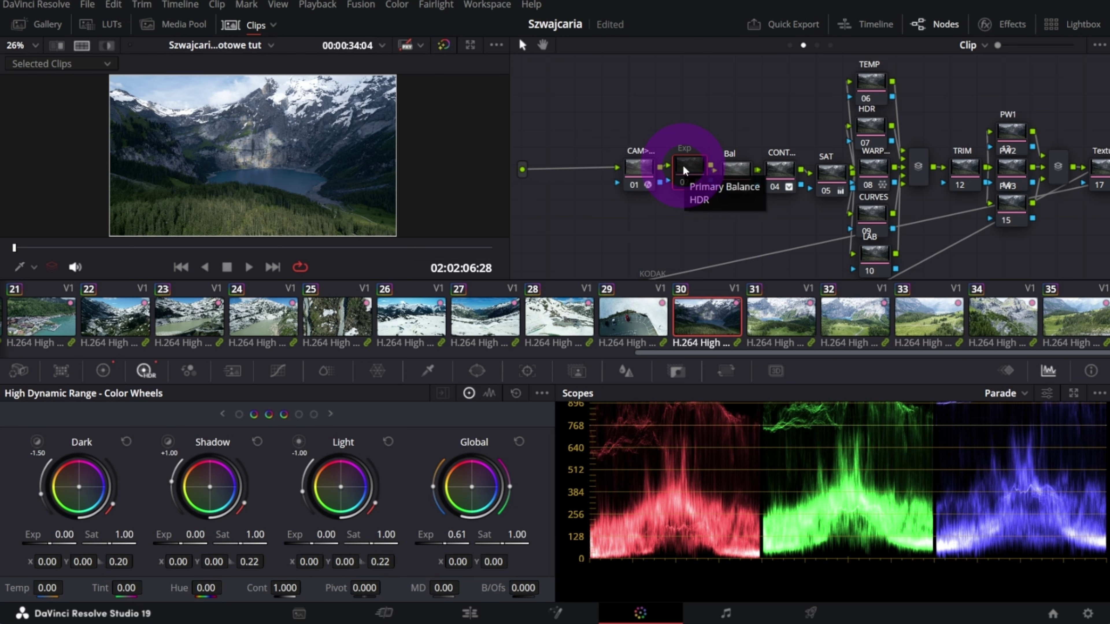
key(ctrl+d)
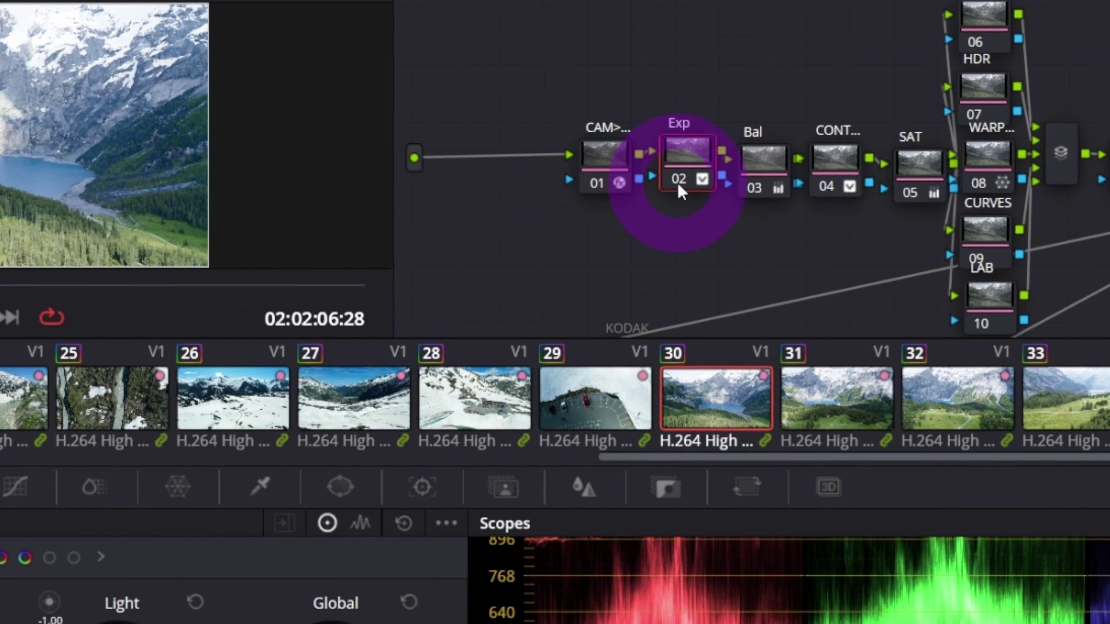
key(ctrl+d)
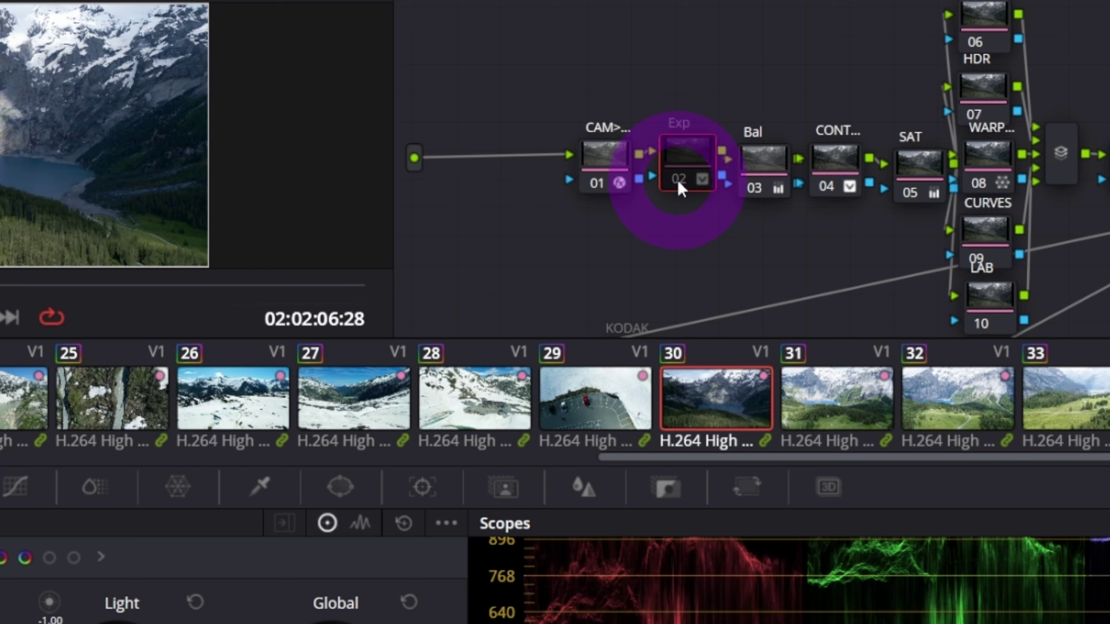
key(ctrl+d)
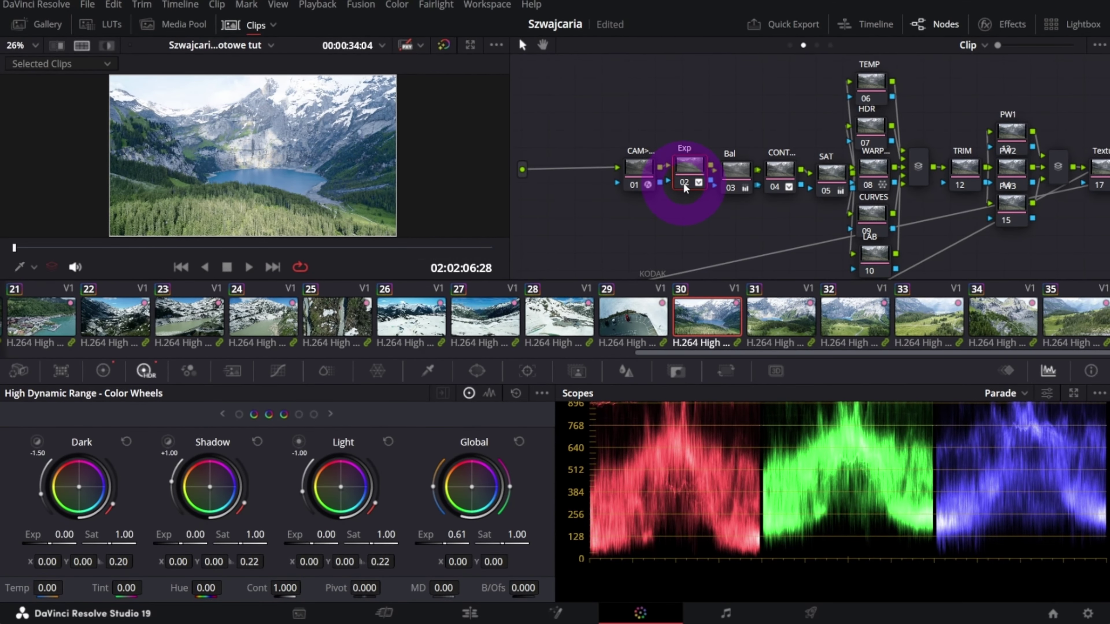
Step: On the Edit page, move the playhead near 02:05, then return to Color on the black subtitle clip
click(495, 613)
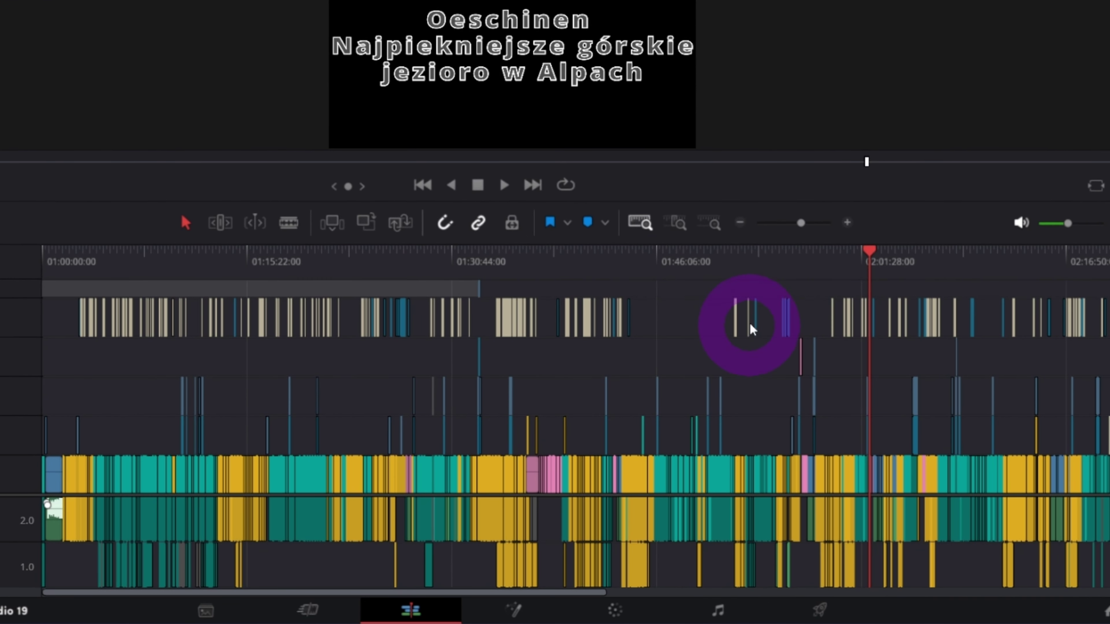
click(912, 261)
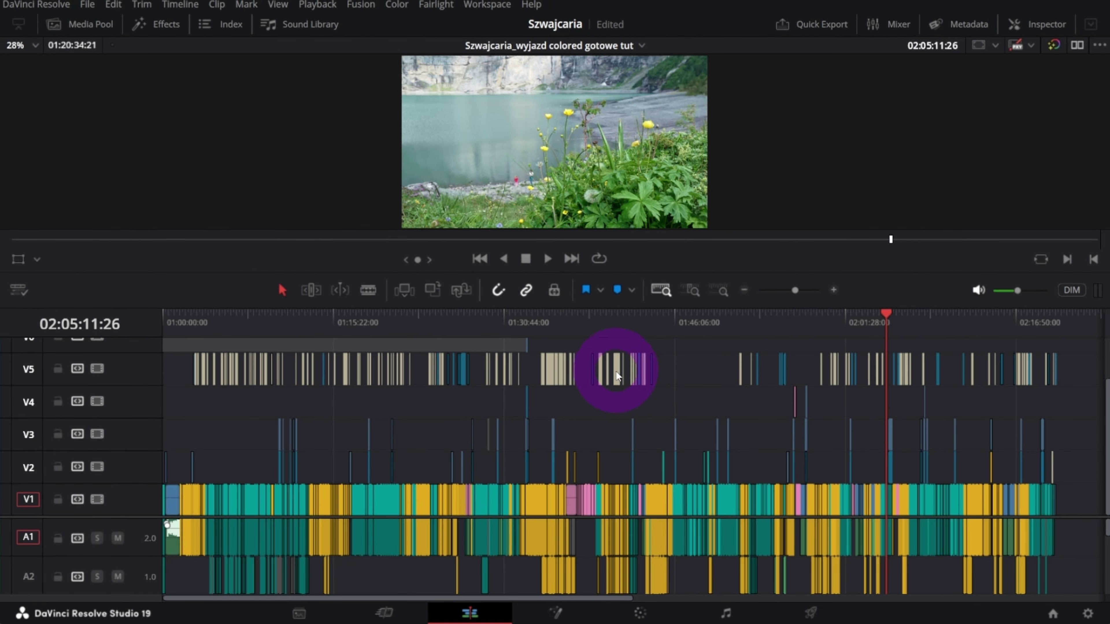
click(638, 612)
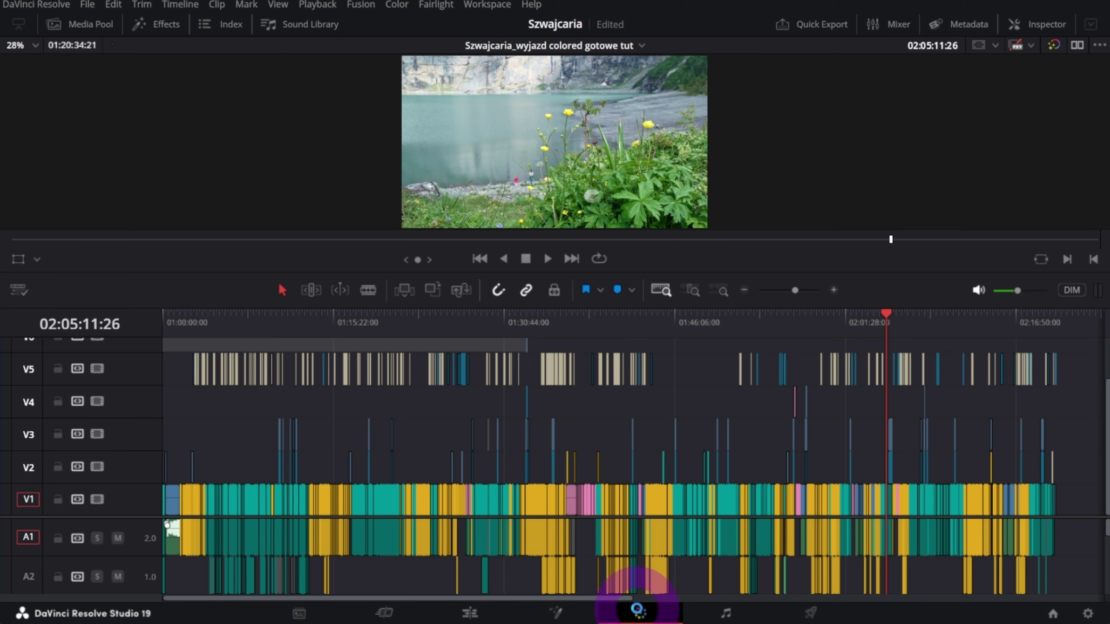
click(585, 323)
Step: Browse clips 989, 995, 998 and 1007 in the clips strip, checking the title text mid-clip
click(782, 323)
scroll(743, 321, down, 3)
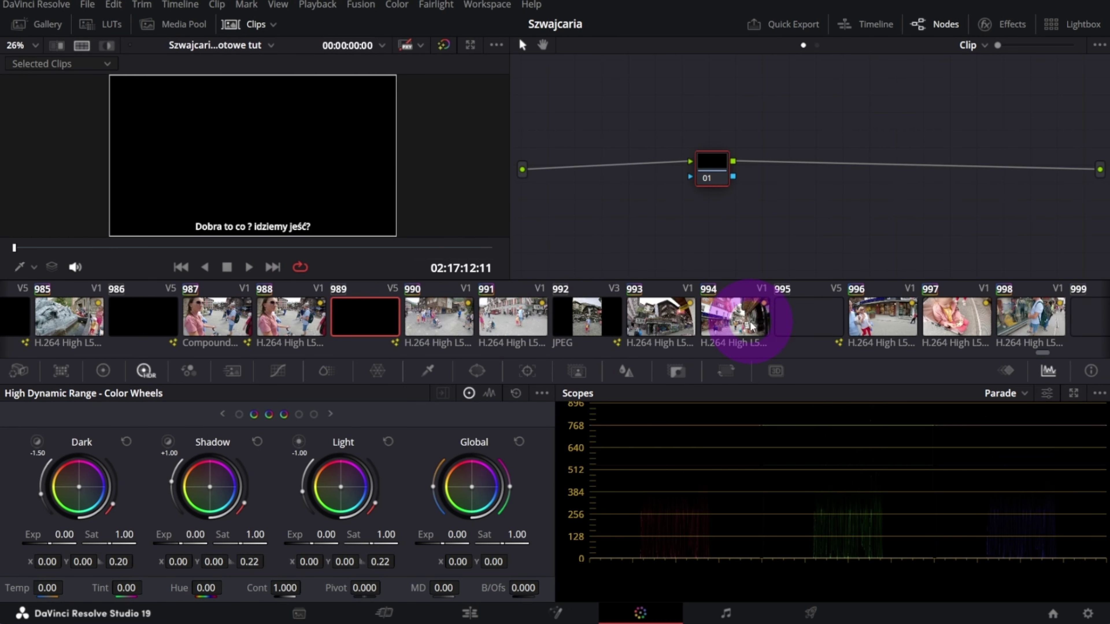
click(818, 322)
scroll(611, 311, down, 3)
click(619, 312)
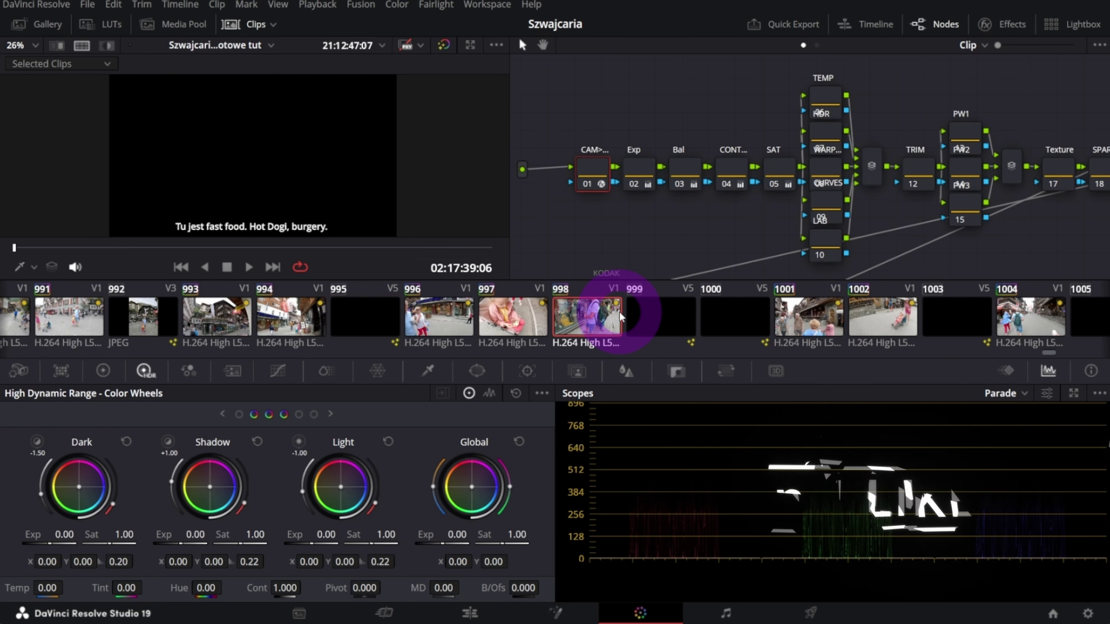
scroll(699, 310, down, 3)
click(782, 311)
click(917, 312)
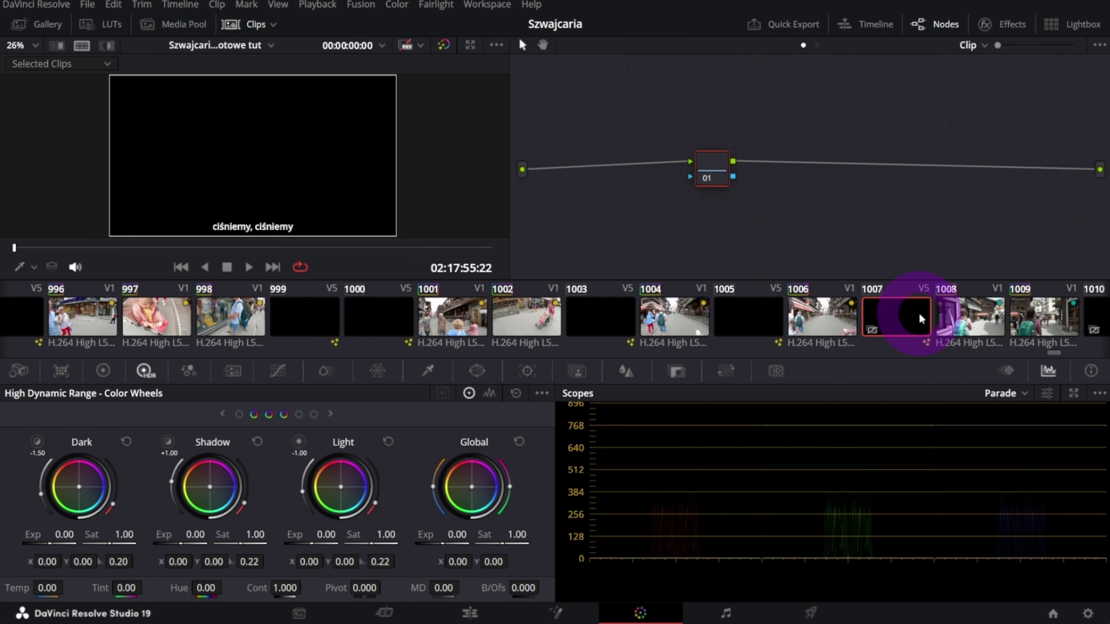
click(264, 247)
scroll(743, 306, down, 3)
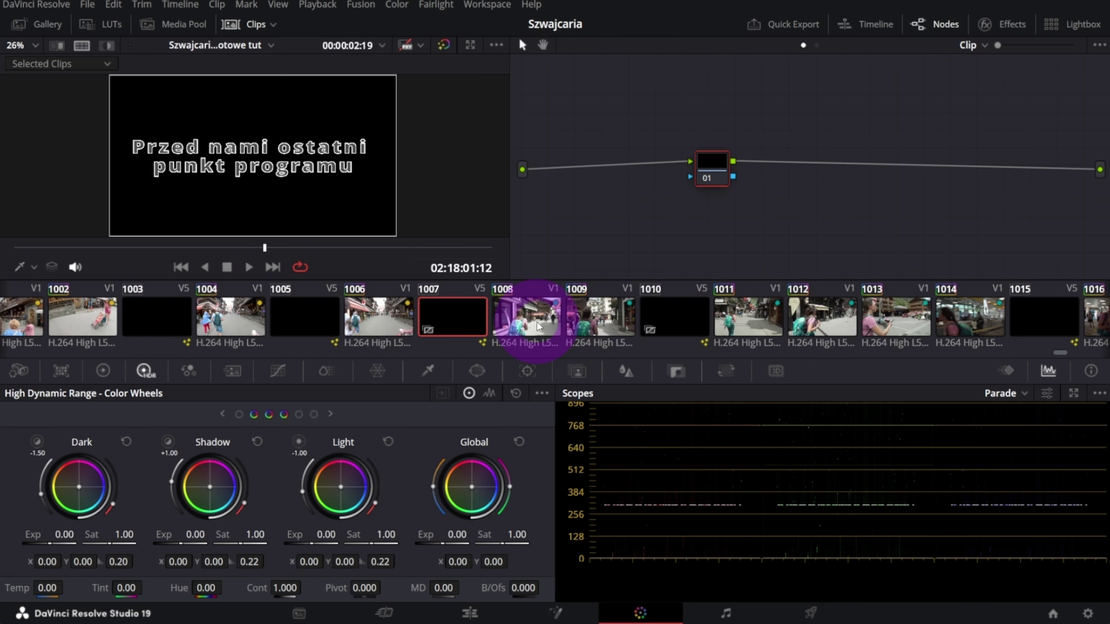
scroll(529, 325, up, 1)
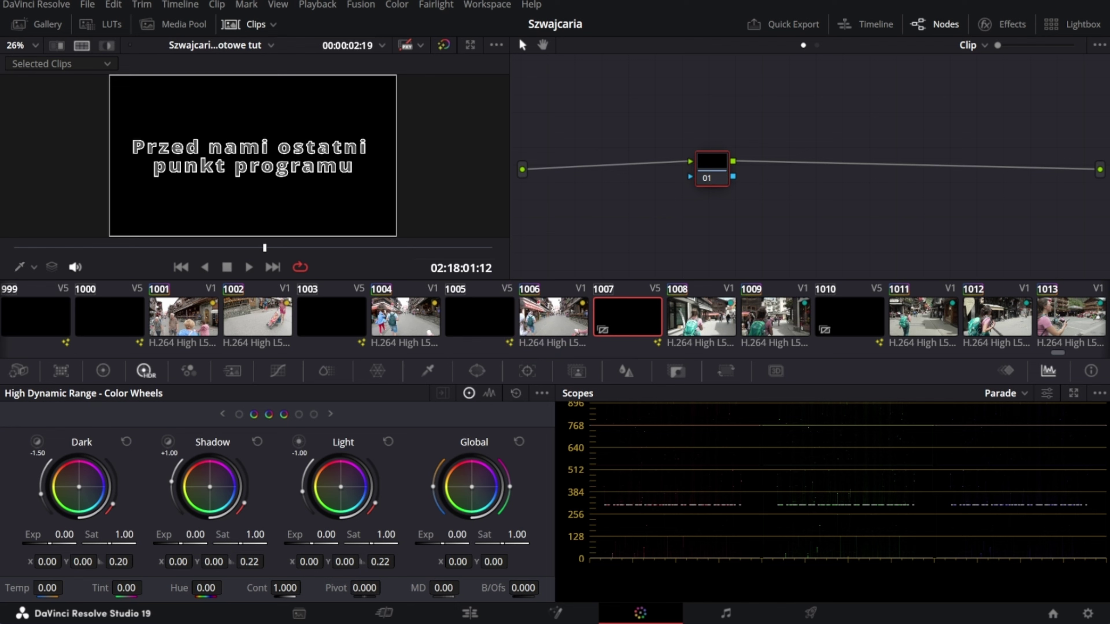
Step: Show the mini timeline and hide the V2 to V6 track clips from the clip list
click(872, 25)
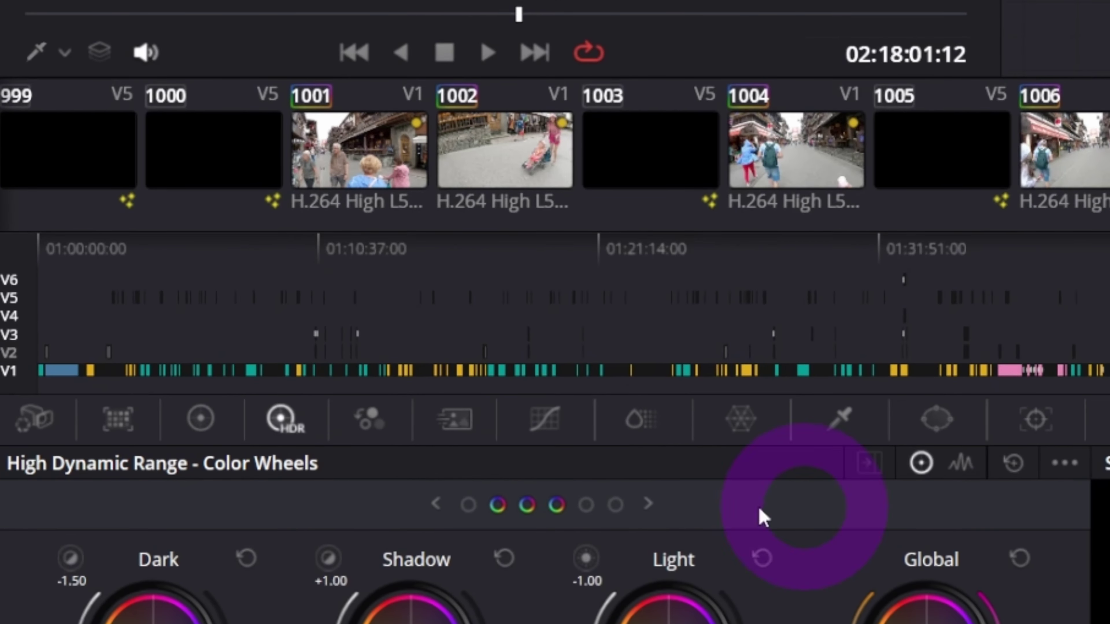
click(11, 354)
click(10, 334)
click(10, 316)
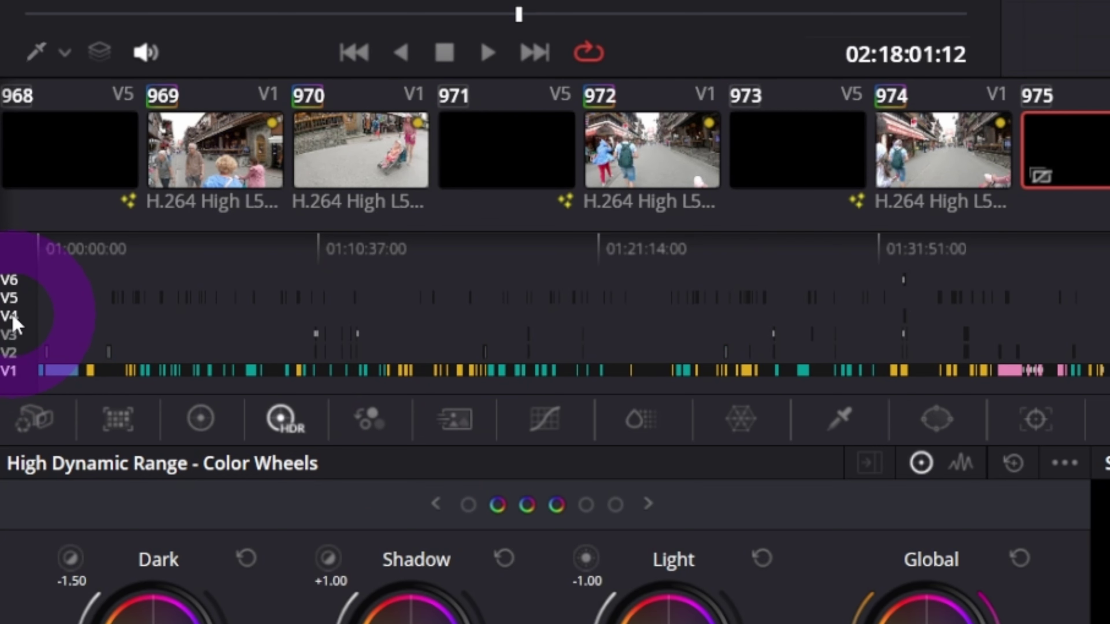
click(10, 299)
click(11, 280)
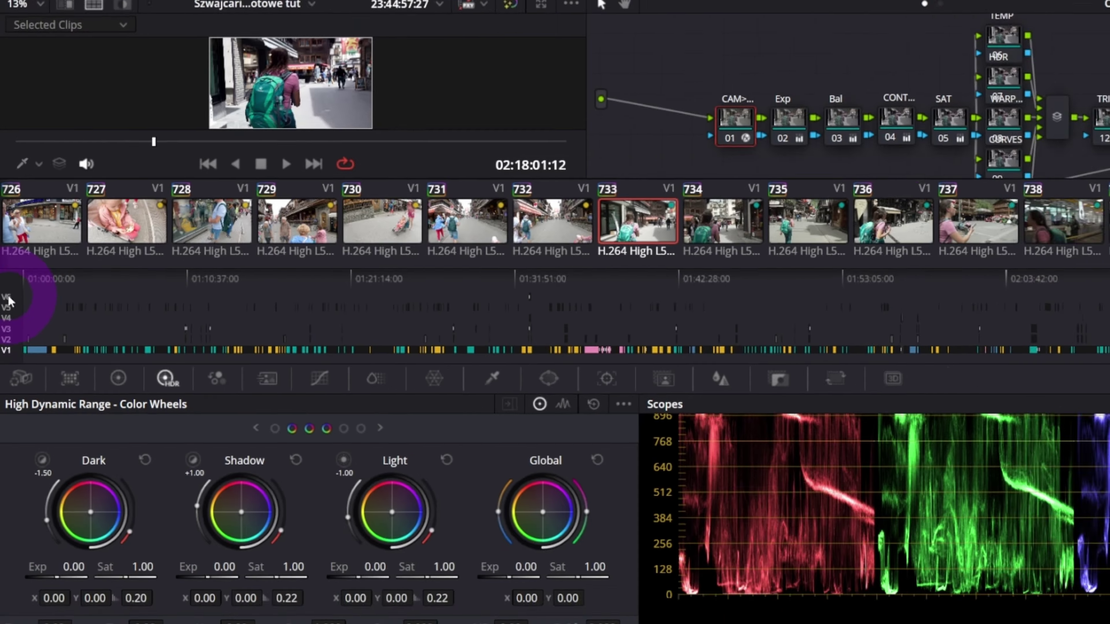
scroll(896, 247, down, 3)
scroll(895, 247, down, 2)
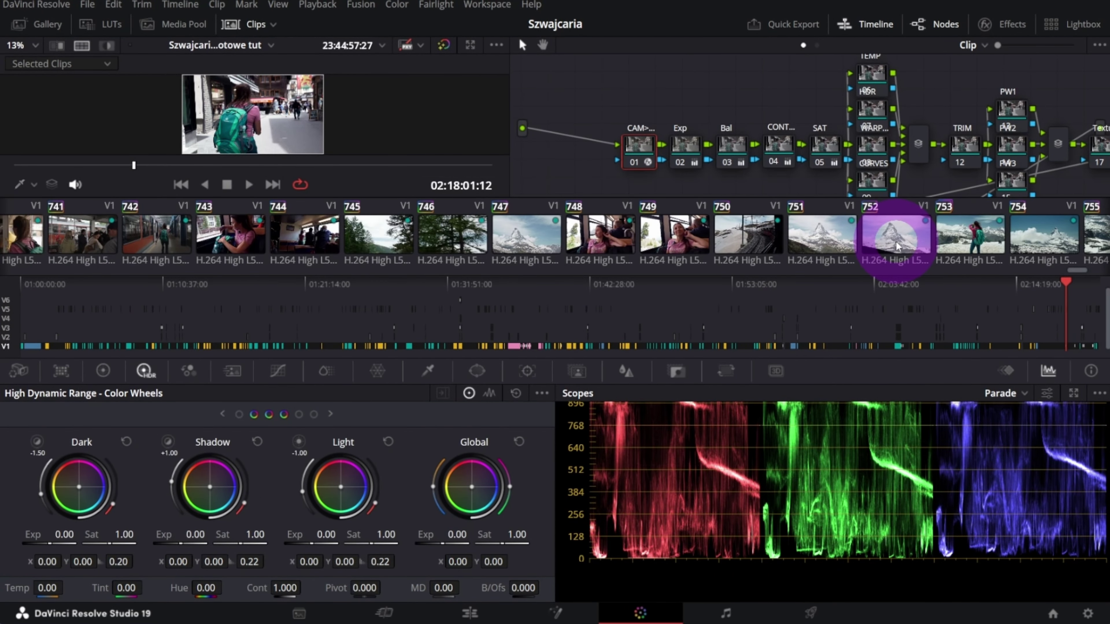
scroll(896, 246, down, 6)
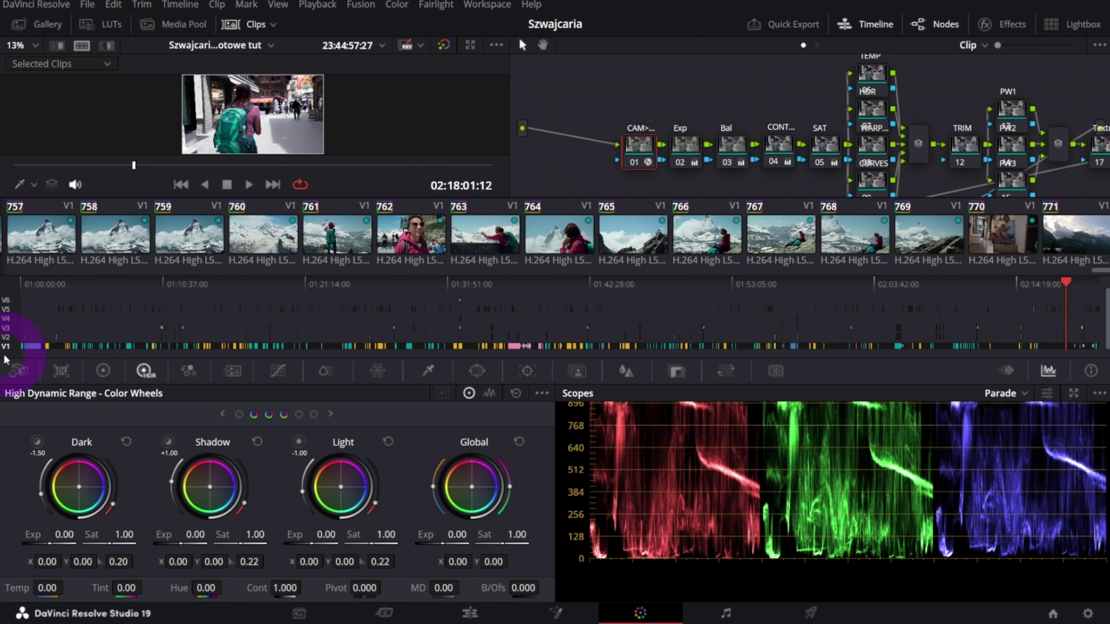
Step: Bring clip 733 back into view and include the V3, V5 and V6 track clips again
click(6, 334)
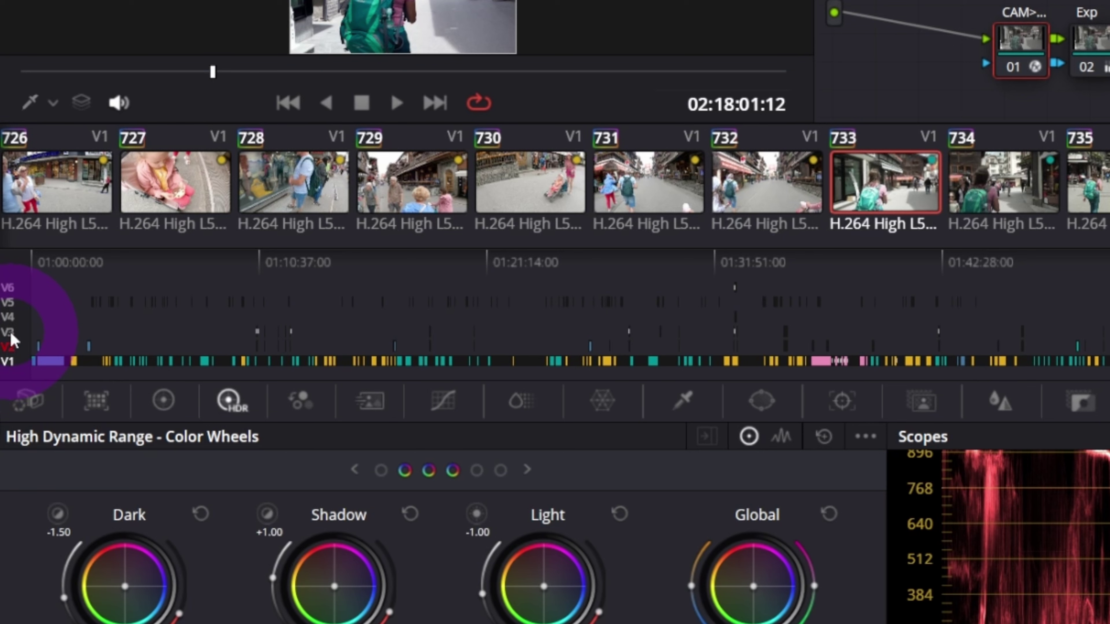
click(8, 329)
click(8, 302)
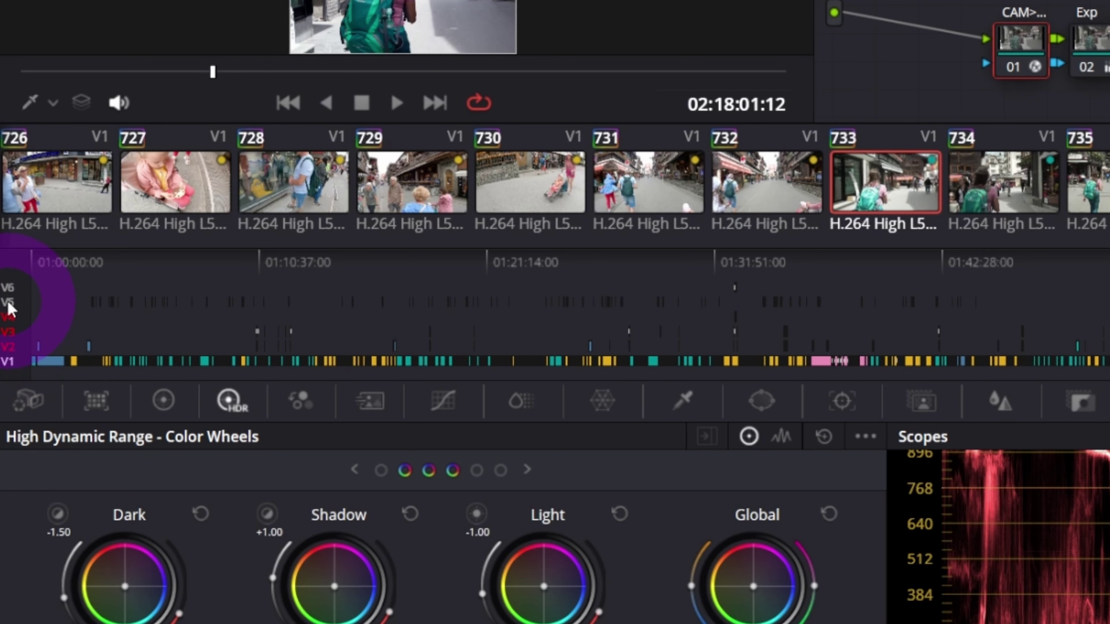
click(8, 288)
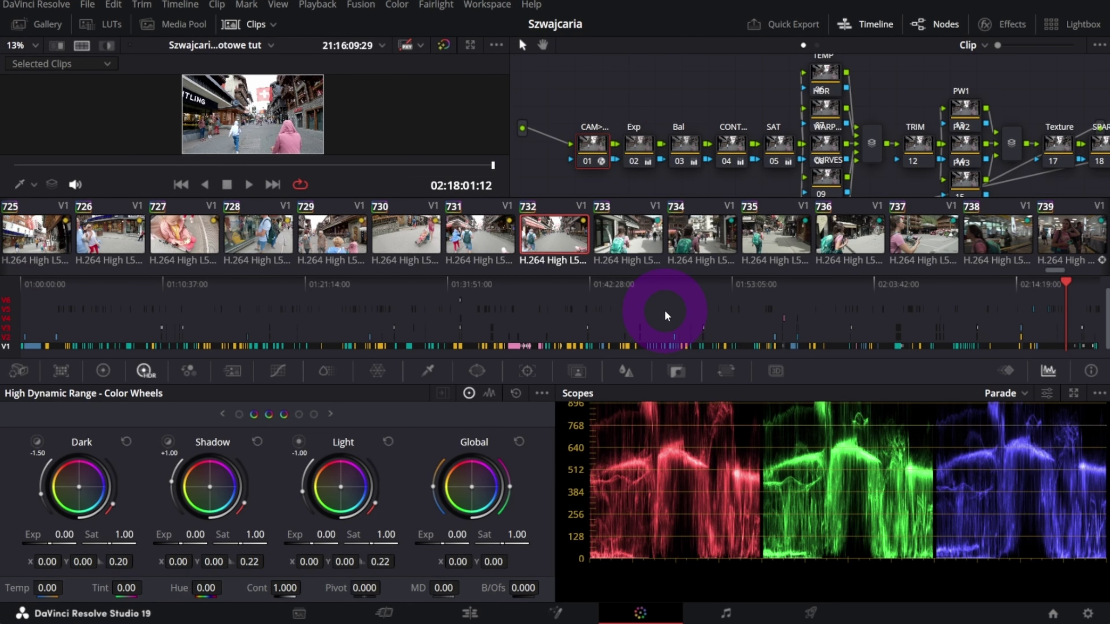
Step: Move the playhead to about 01:38 and load clip 320, the lakeside town shot
click(537, 306)
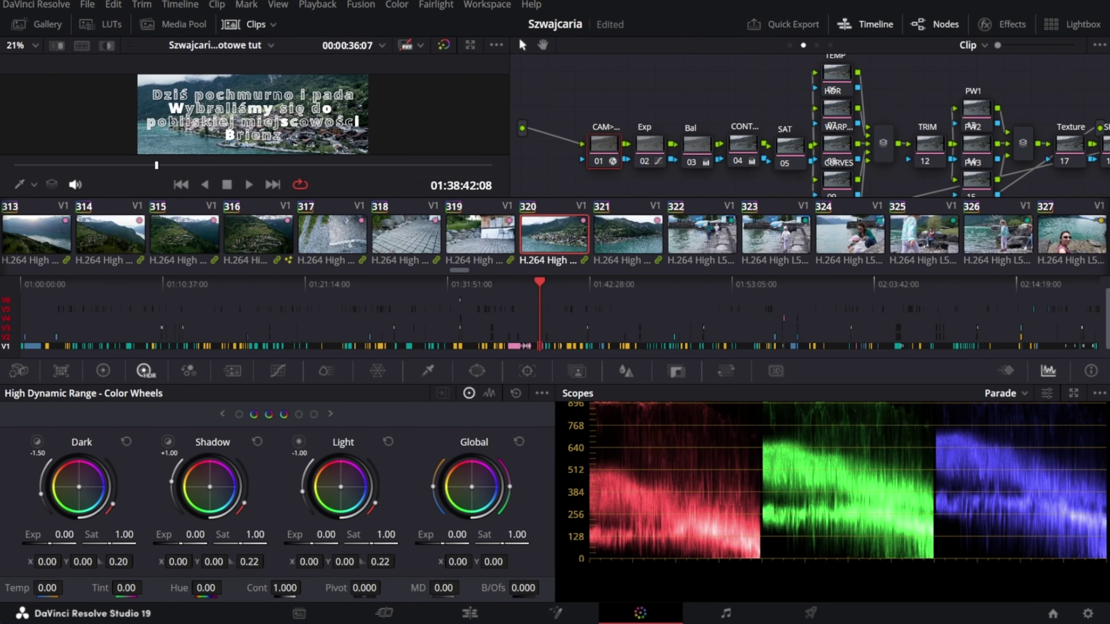
click(551, 241)
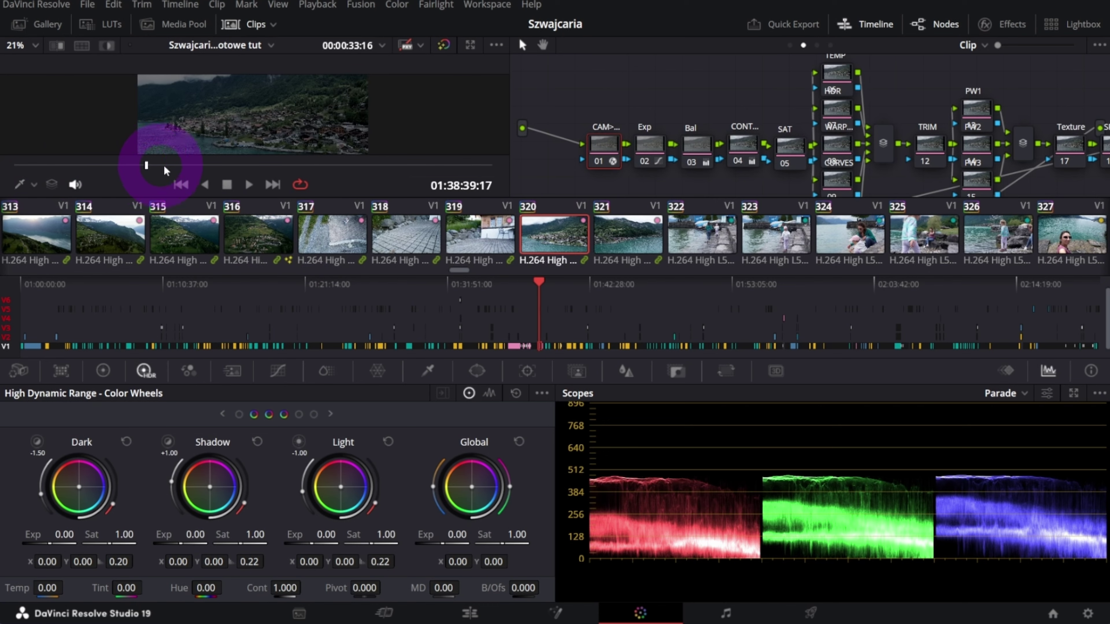
click(213, 165)
scroll(269, 106, up, 2)
scroll(269, 107, up, 1)
scroll(269, 107, down, 3)
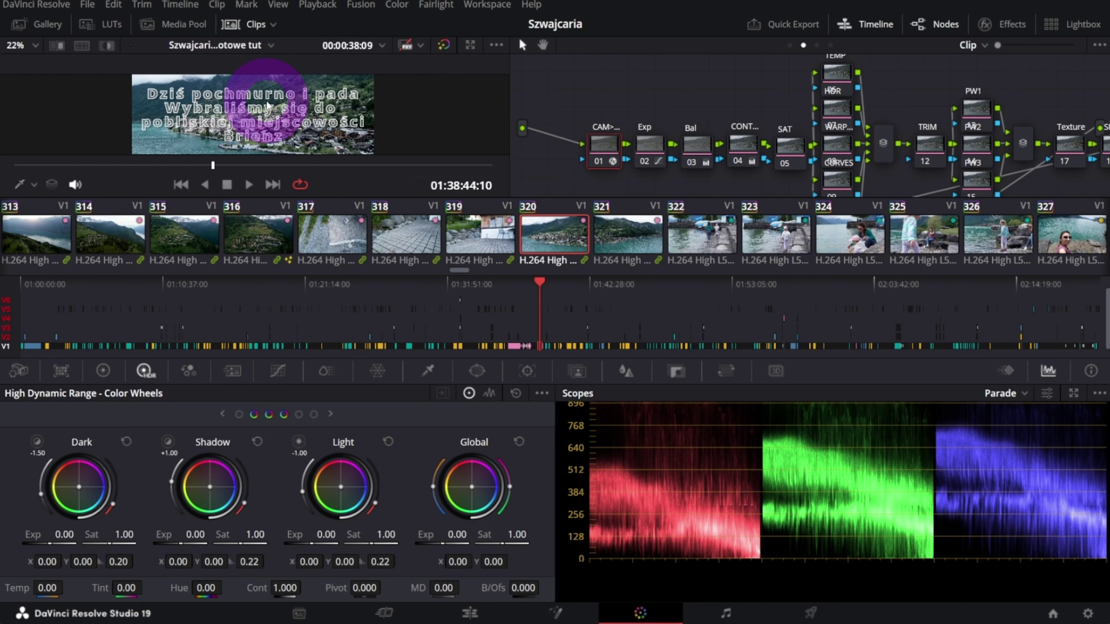
Step: Collapse the timeline and switch the node graph dropdown from Clip to Timeline
click(864, 24)
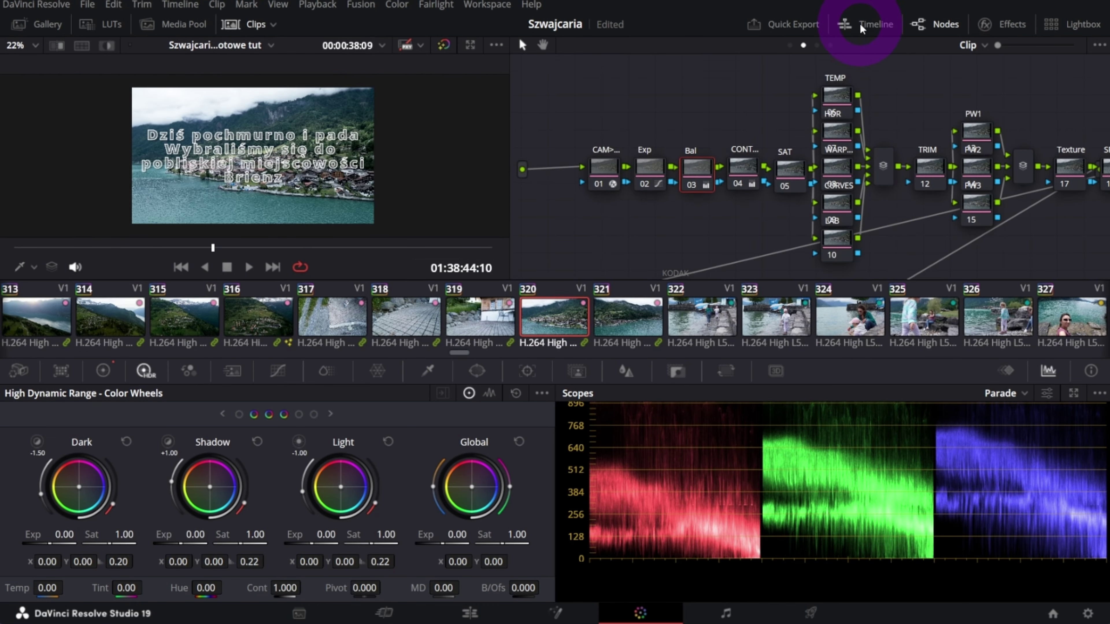
scroll(254, 174, up, 4)
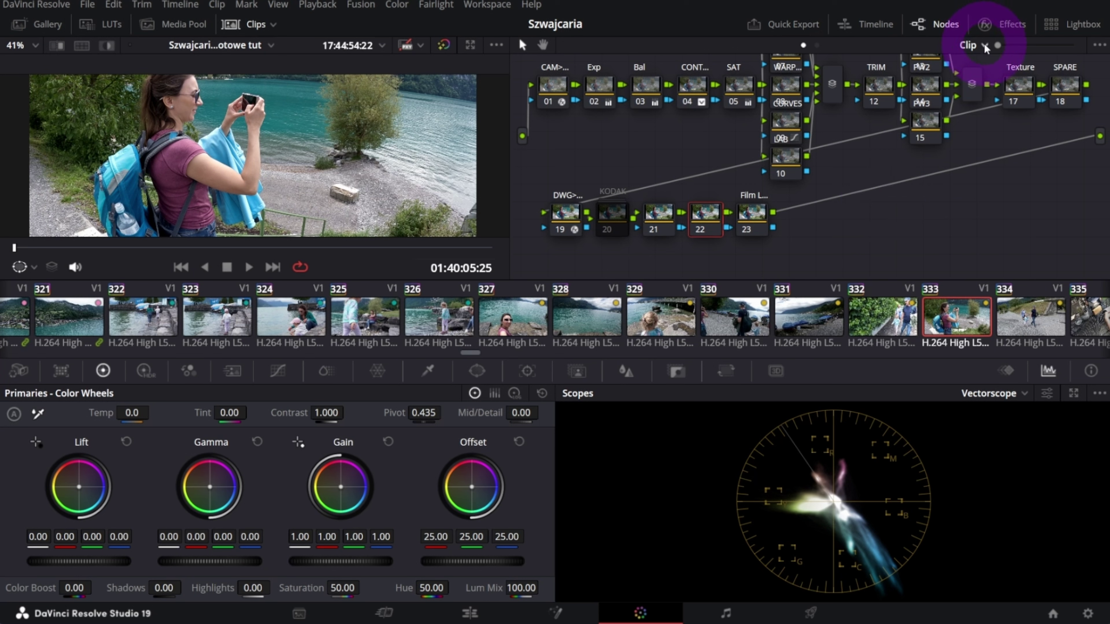
click(977, 44)
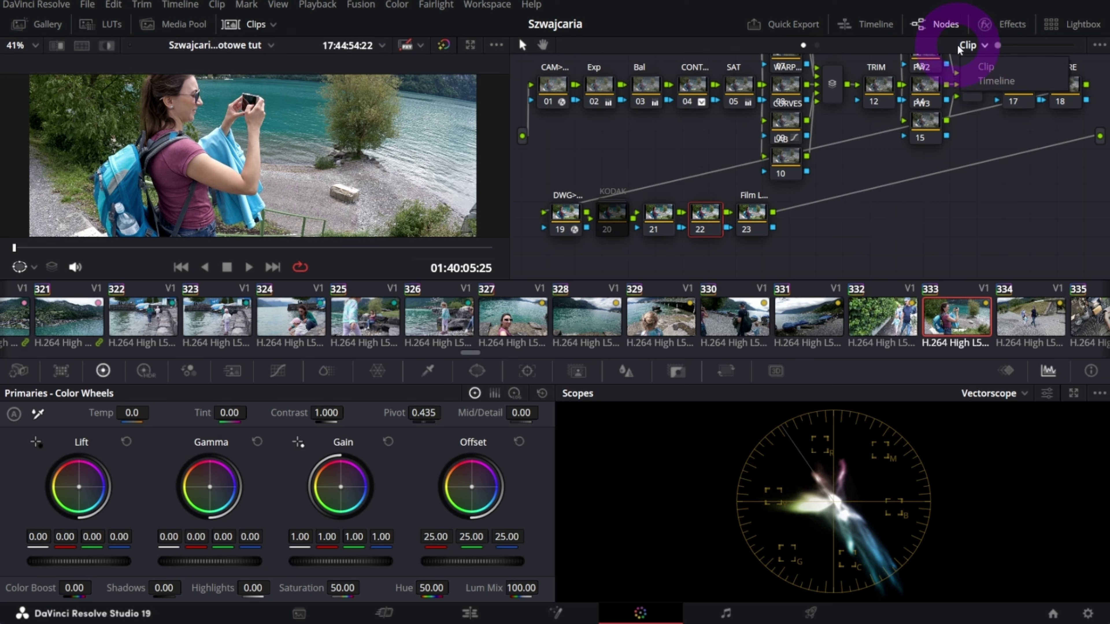
click(1000, 81)
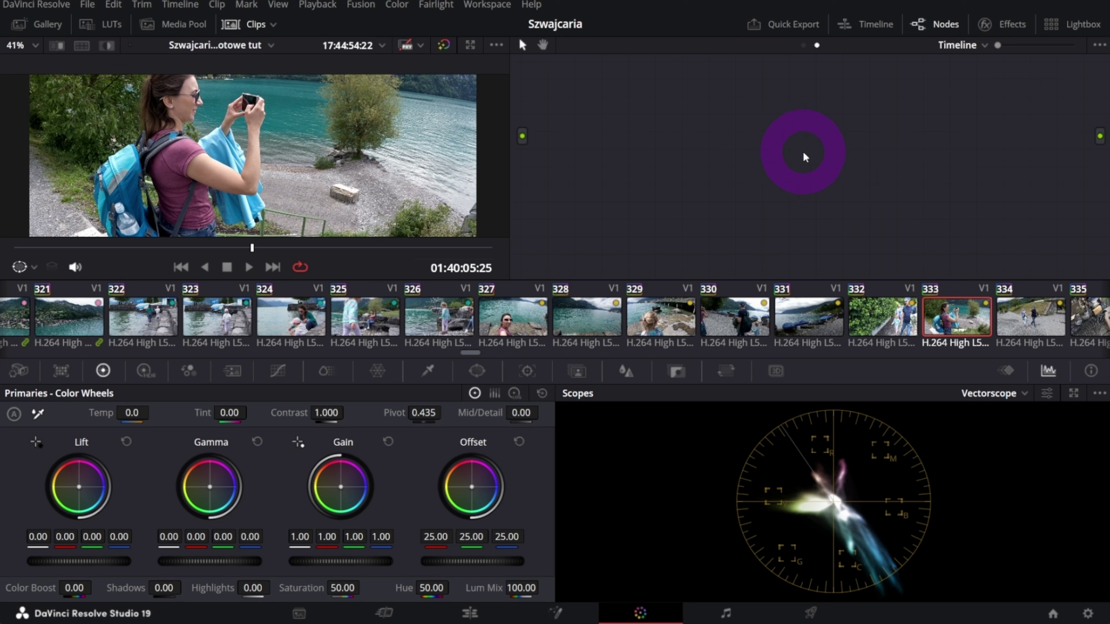
Step: Add a timeline node with Alt+S and label it 'Skin Checker'
key(alt+s)
right_click(711, 130)
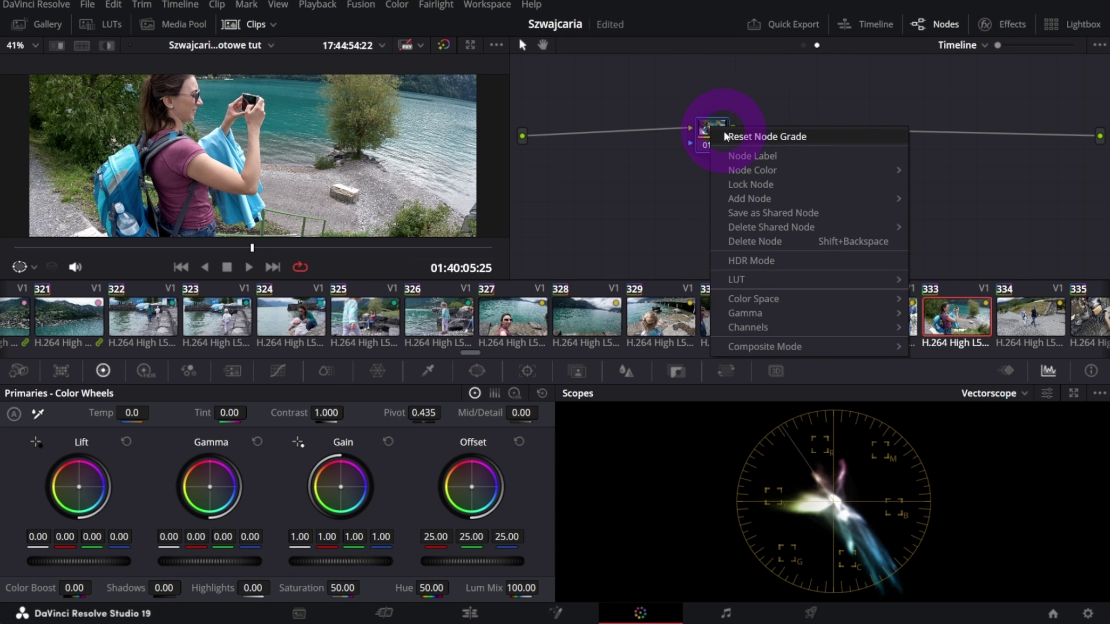
click(728, 146)
text(Skin Checker)
key(Return)
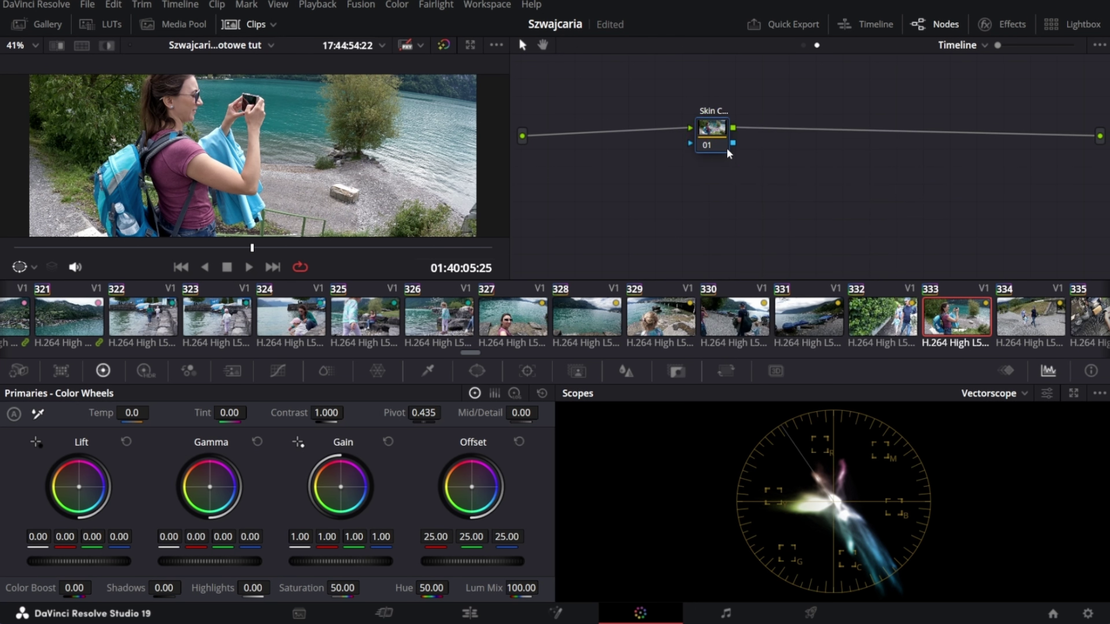
Step: Save the Skin Checker node as a shared node and unlock it for editing
right_click(710, 136)
click(750, 222)
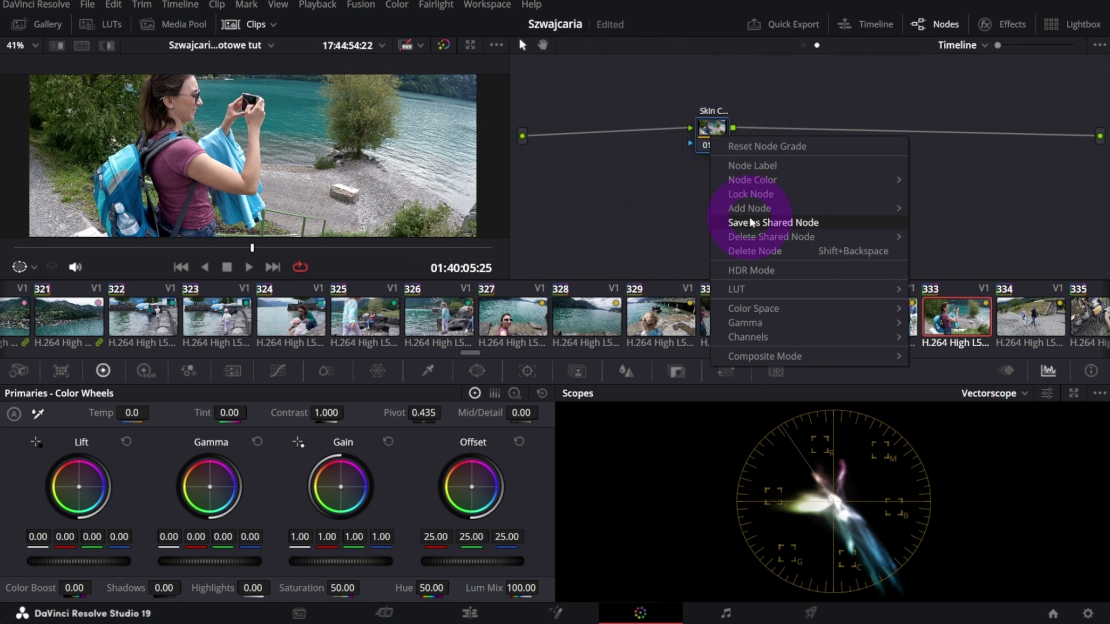
click(778, 222)
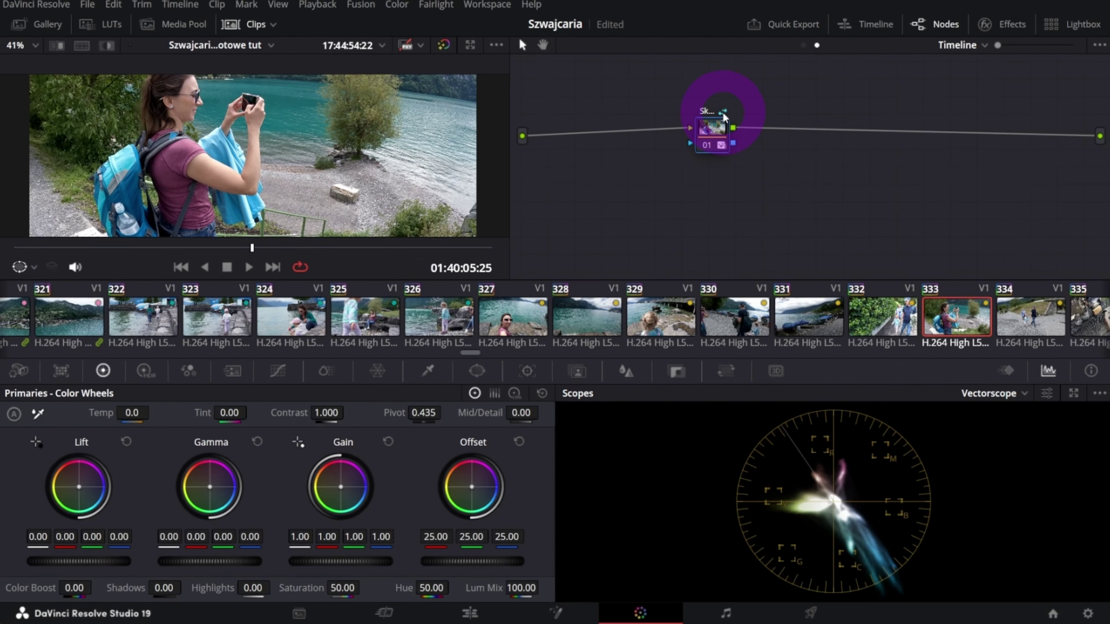
right_click(710, 135)
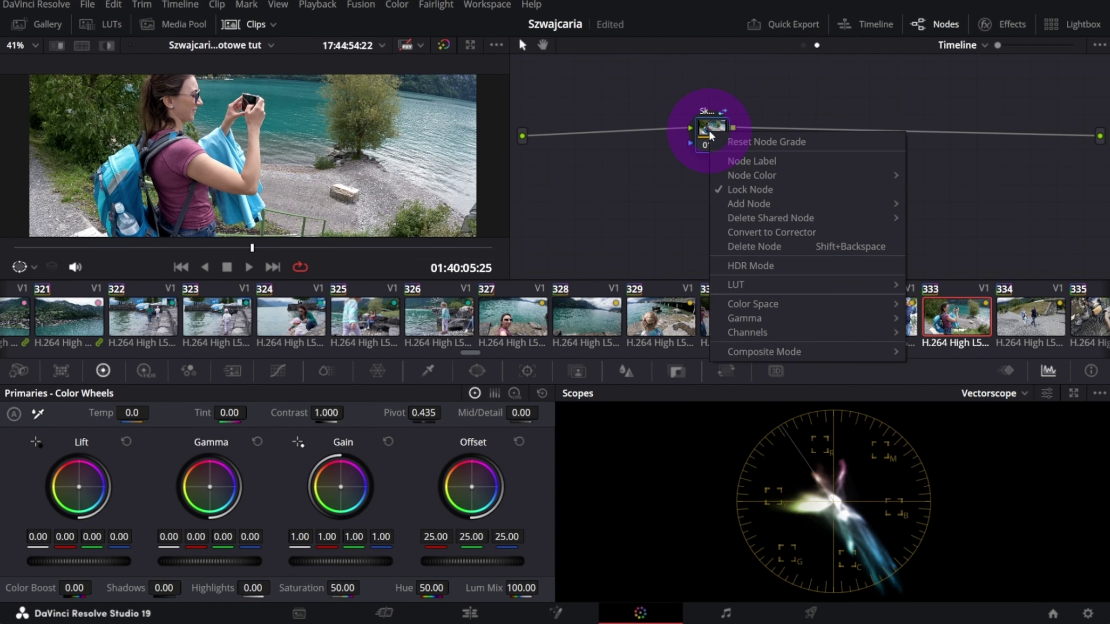
click(720, 191)
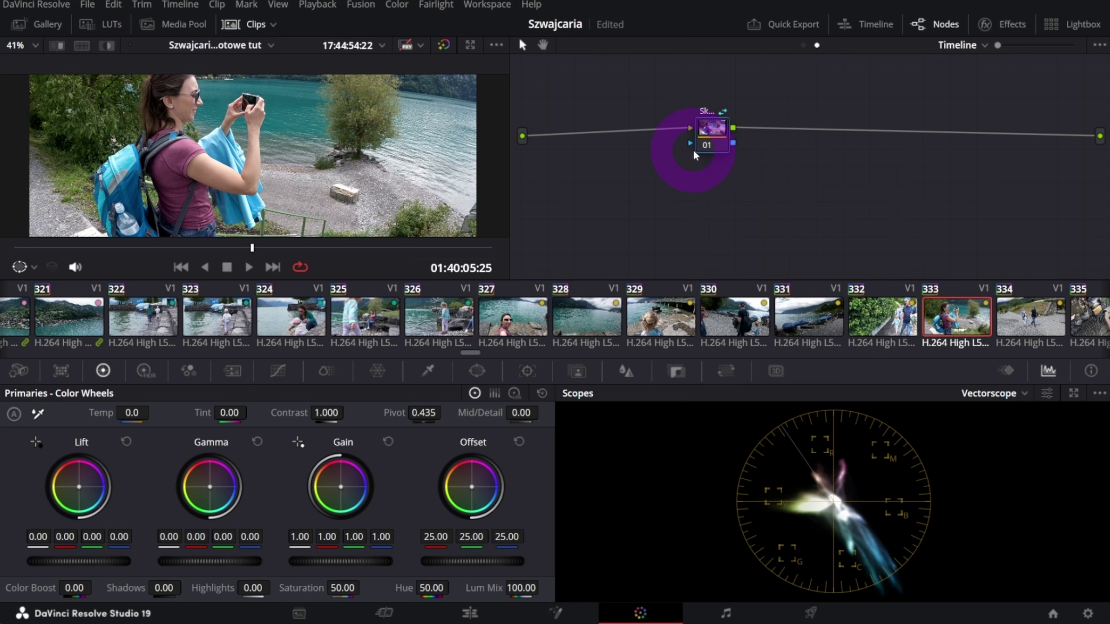
Step: Add a Circle window sized over the woman's cheek and invert it
click(477, 371)
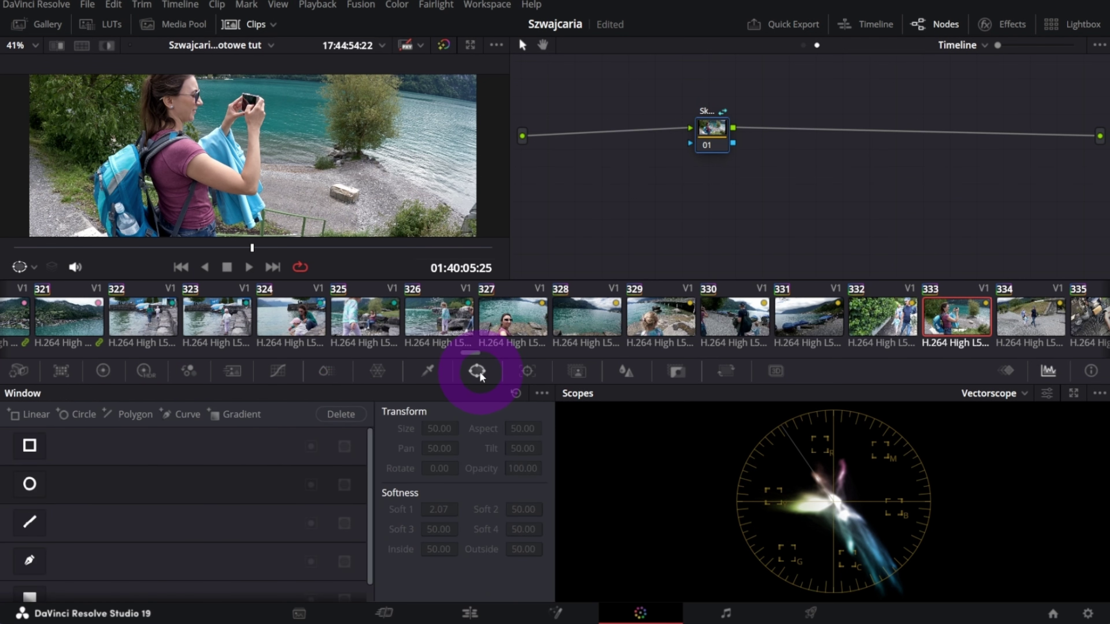
click(29, 484)
drag(253, 155, 193, 104)
scroll(193, 104, up, 2)
drag(153, 167, 108, 158)
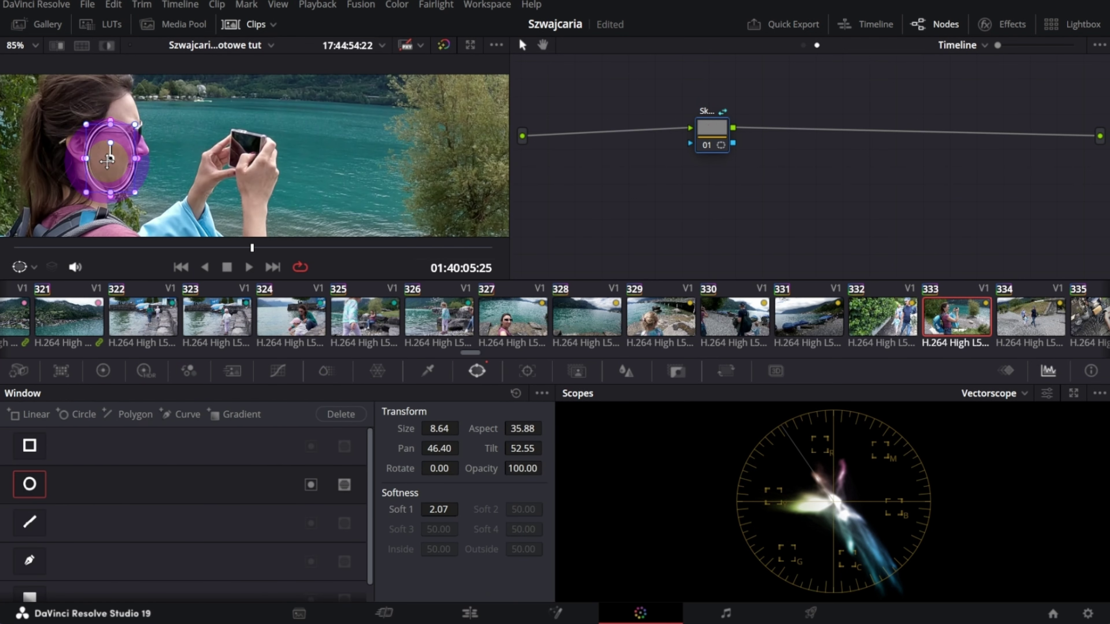
key(shift+z)
click(310, 484)
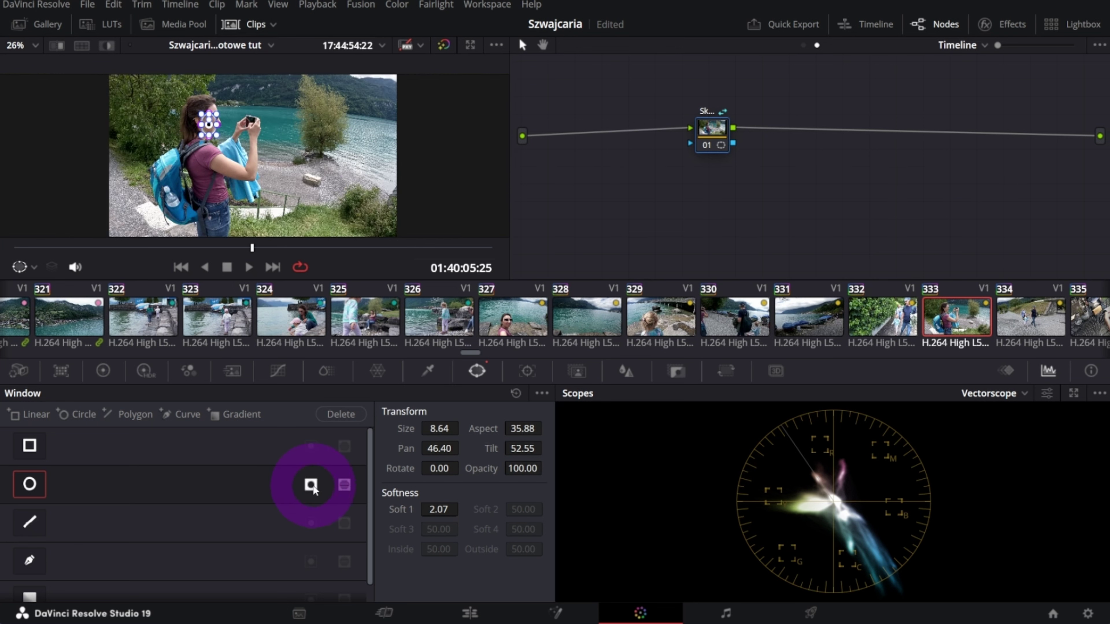
Step: Drop the Gain master wheel to 0.01 to black out everything outside the face, then return to Clip
click(105, 370)
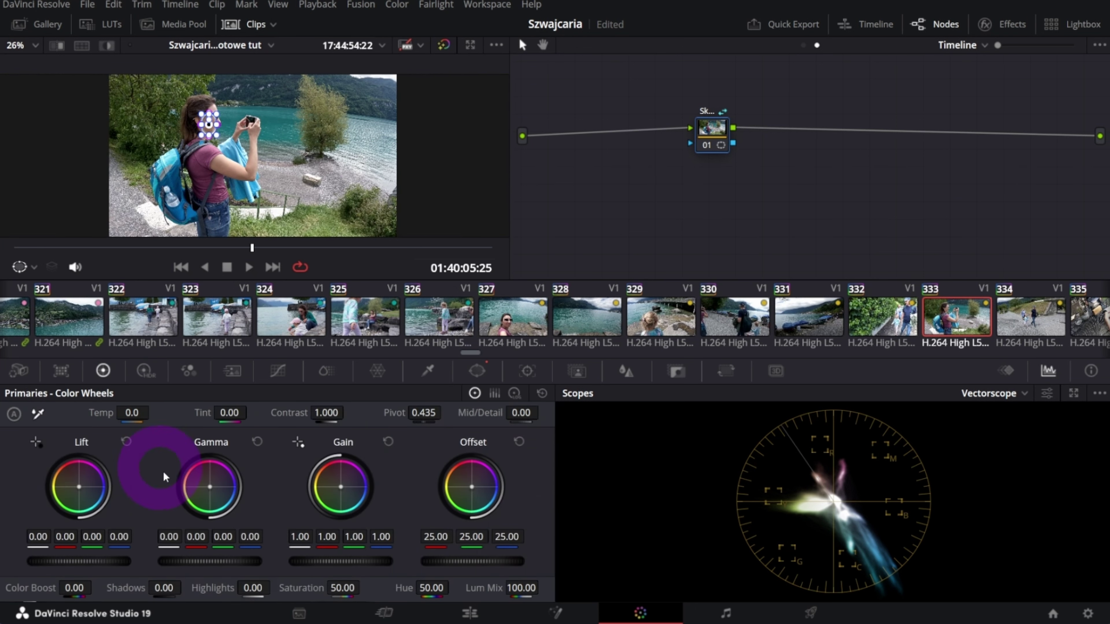
drag(389, 564, 9, 503)
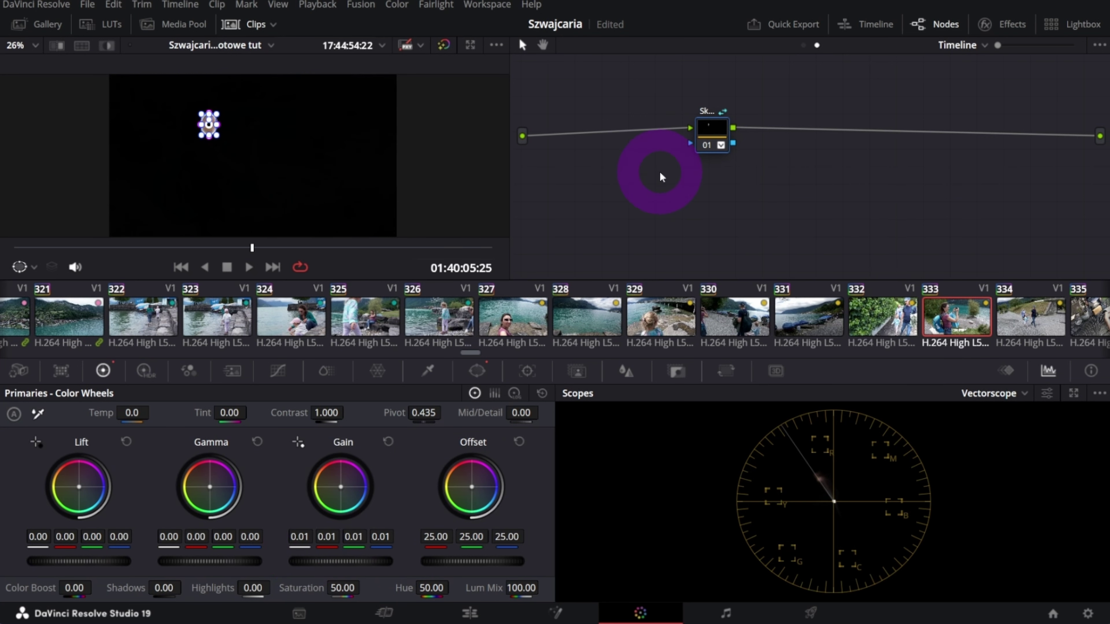
click(984, 46)
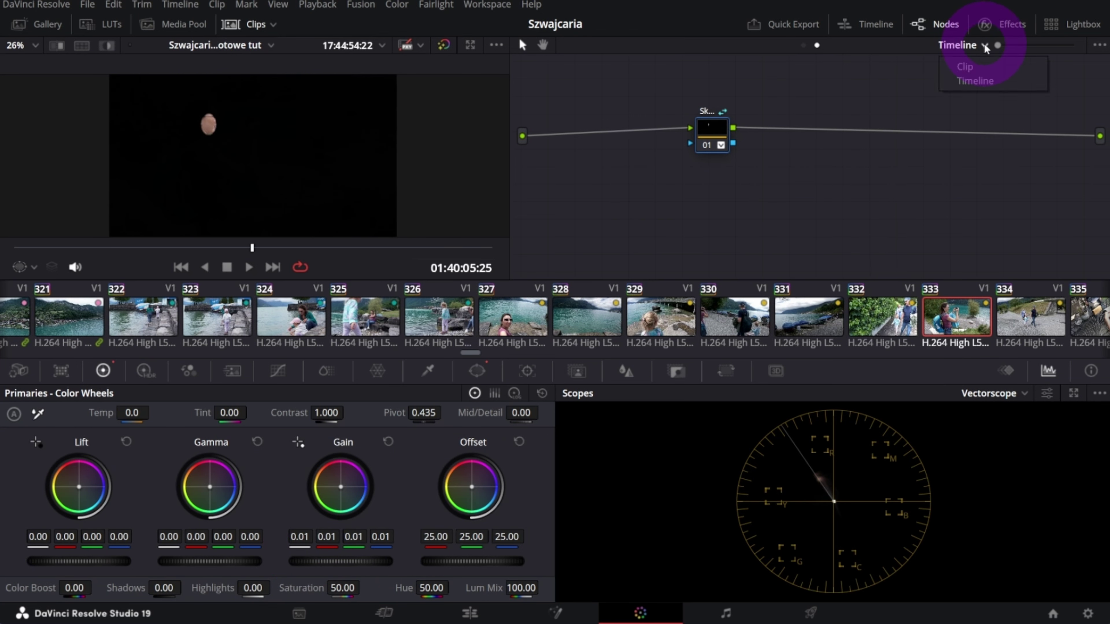
click(975, 66)
Step: Add the Skin Checker shared node as node 24, reposition it, and toggle it off and on
right_click(938, 245)
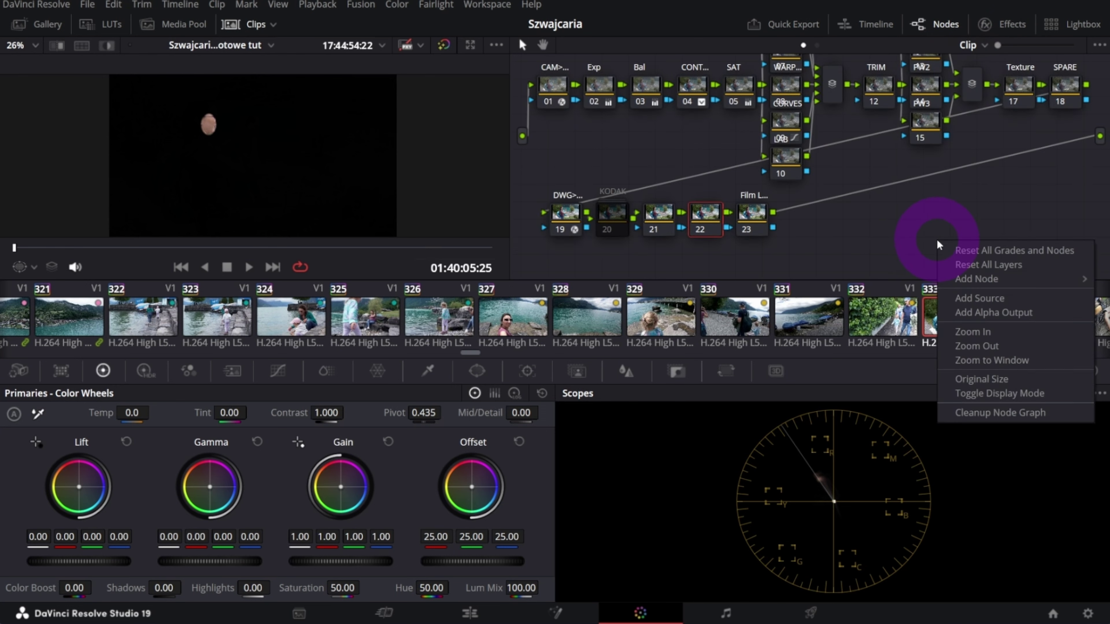
mouse_move(957, 274)
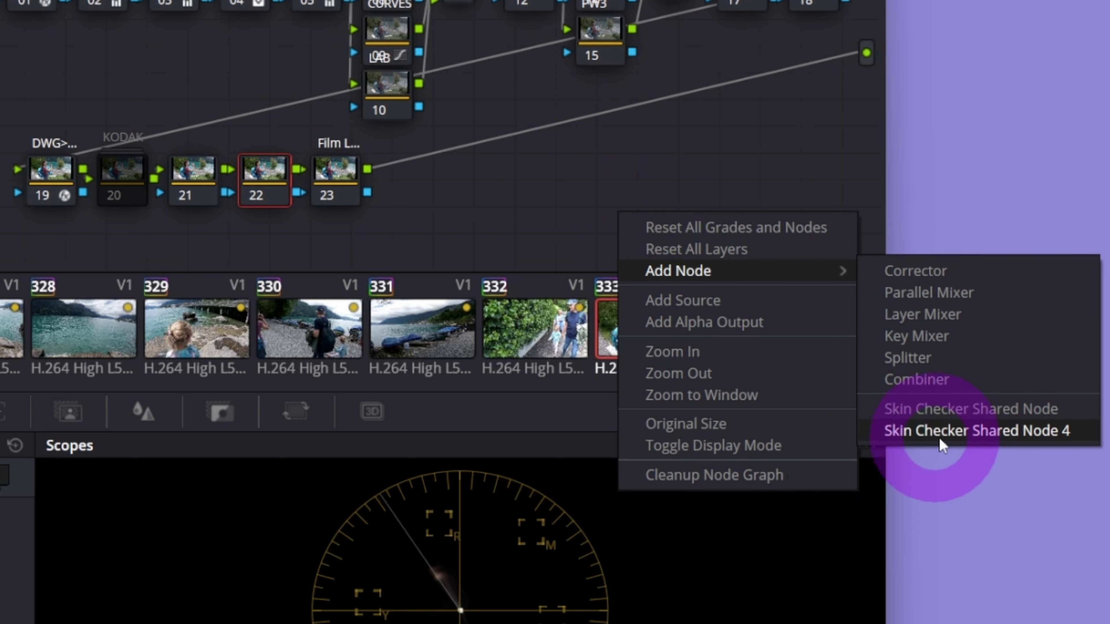
click(940, 445)
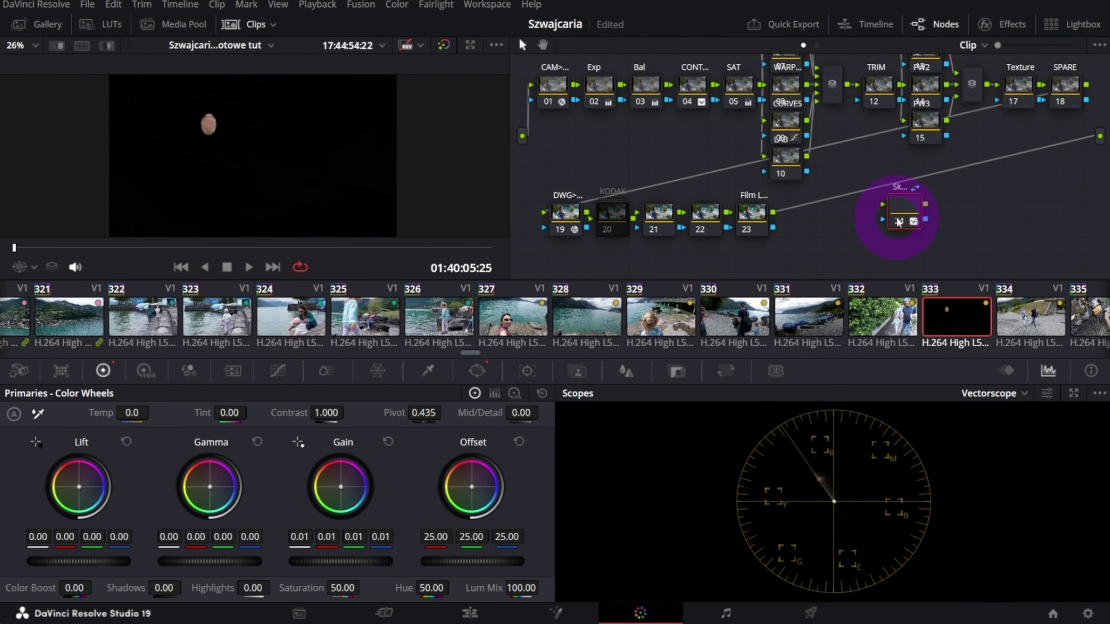
click(898, 220)
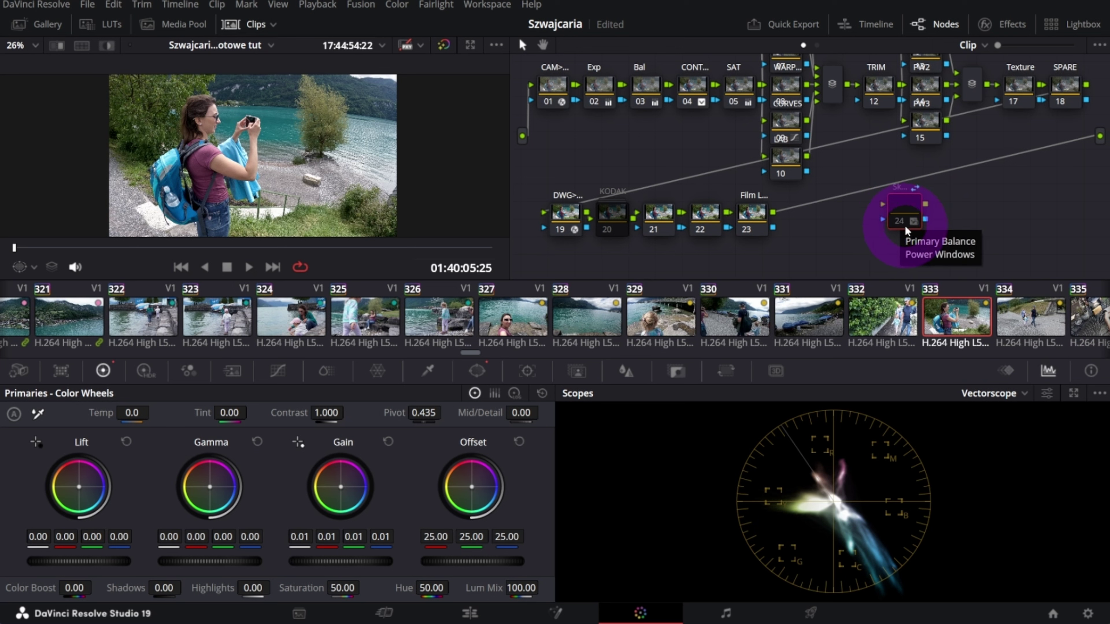
drag(901, 204, 940, 210)
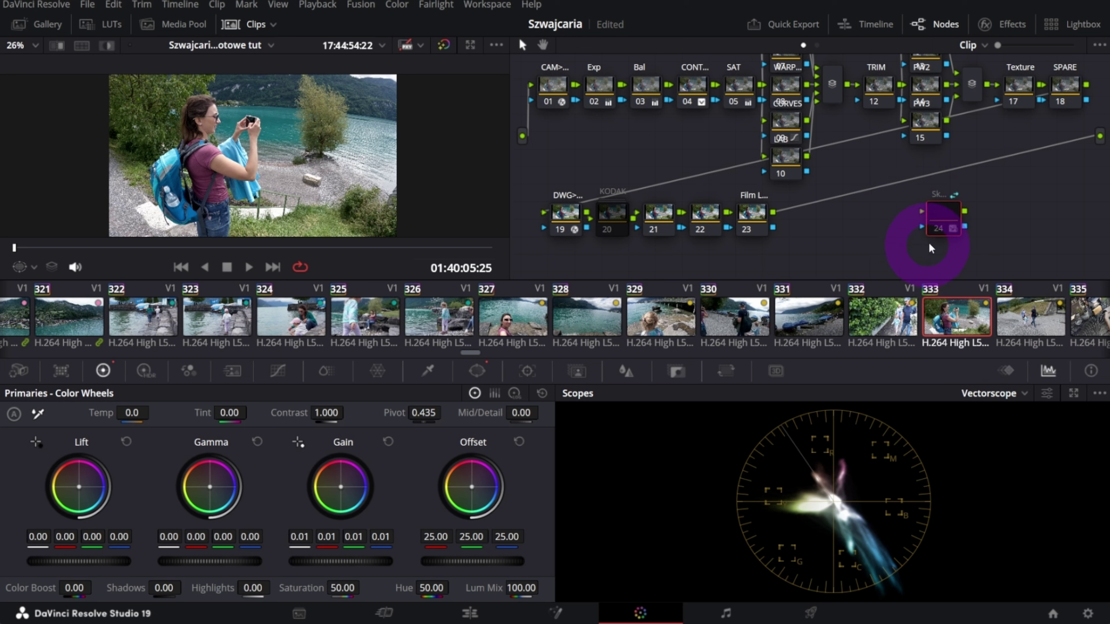
click(936, 234)
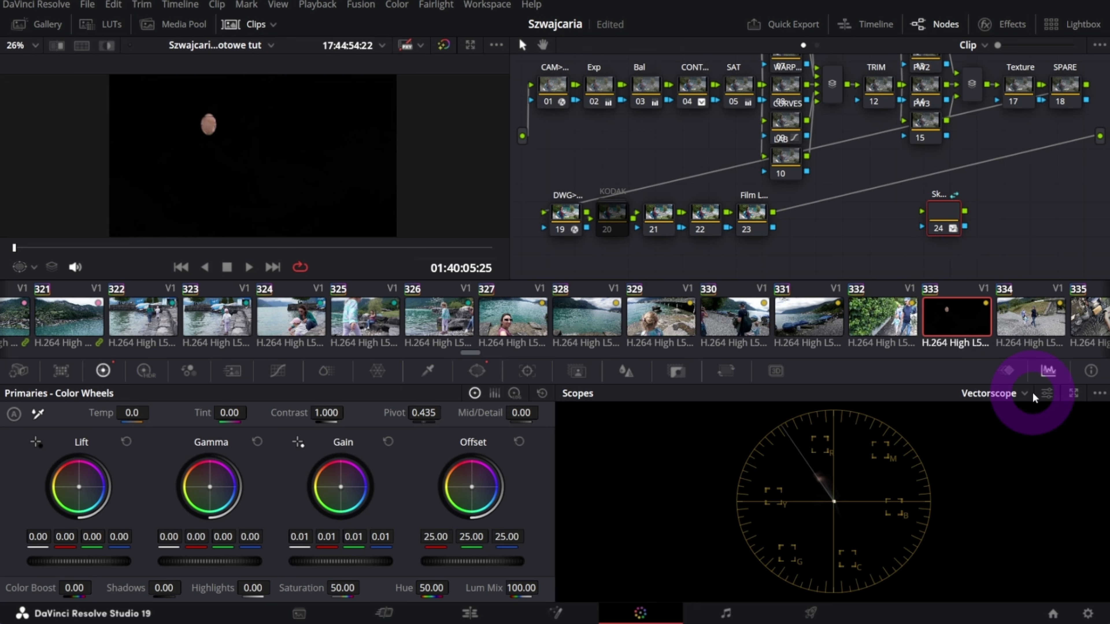
Step: Keep the Vectorscope, move nodes 10 and 09 lower, and show CURVES node 09's Hue vs Hue curve
click(1024, 393)
click(1005, 445)
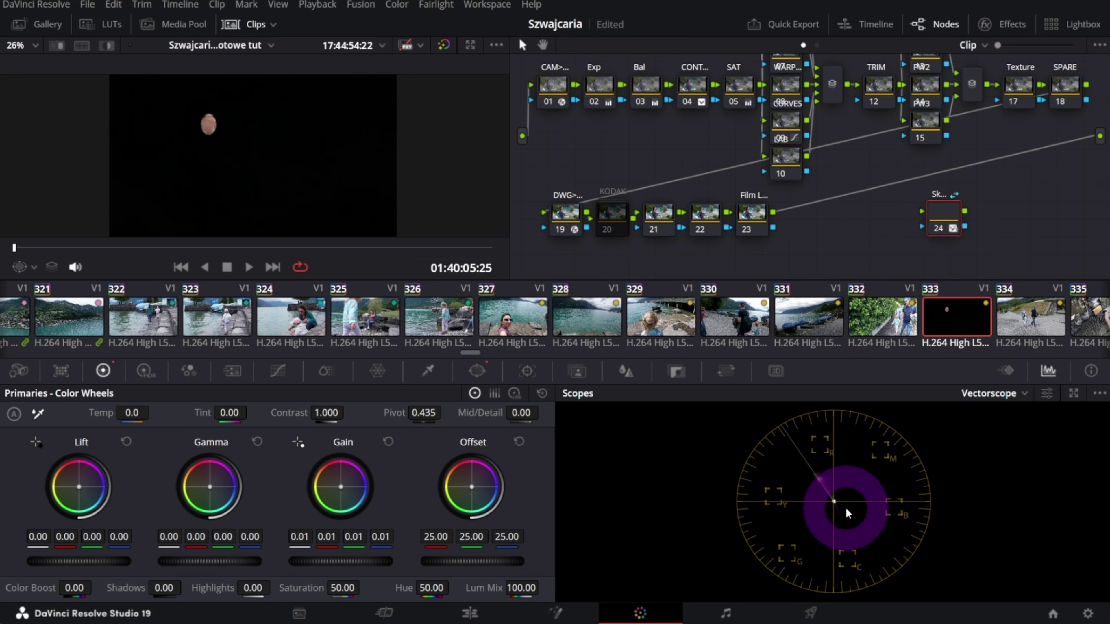
drag(787, 151, 792, 179)
drag(792, 126, 796, 139)
click(277, 371)
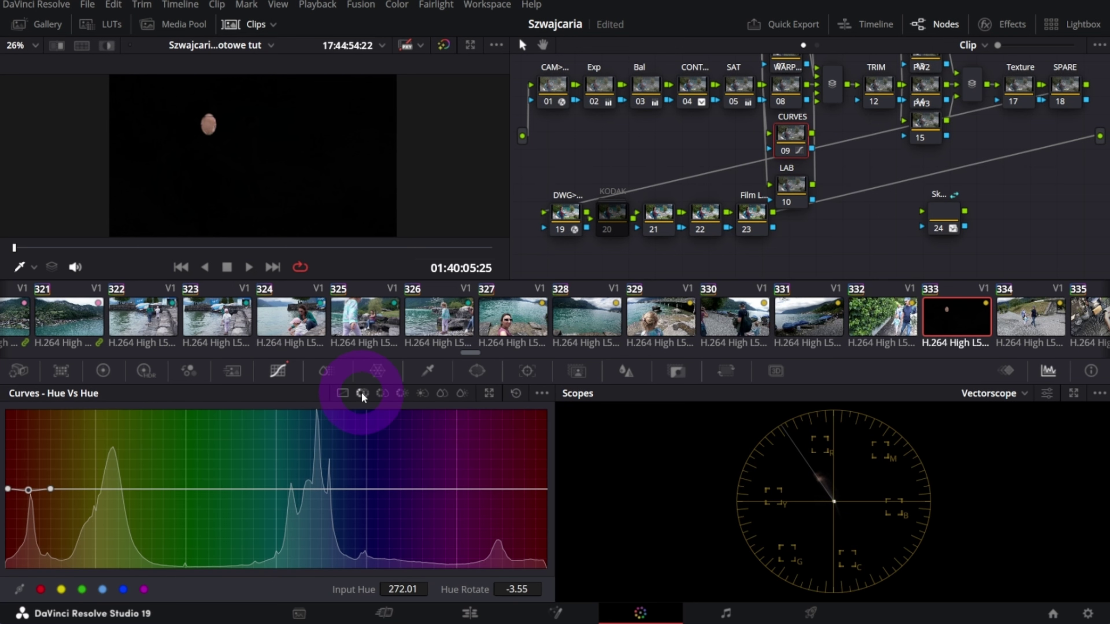
click(35, 266)
click(48, 278)
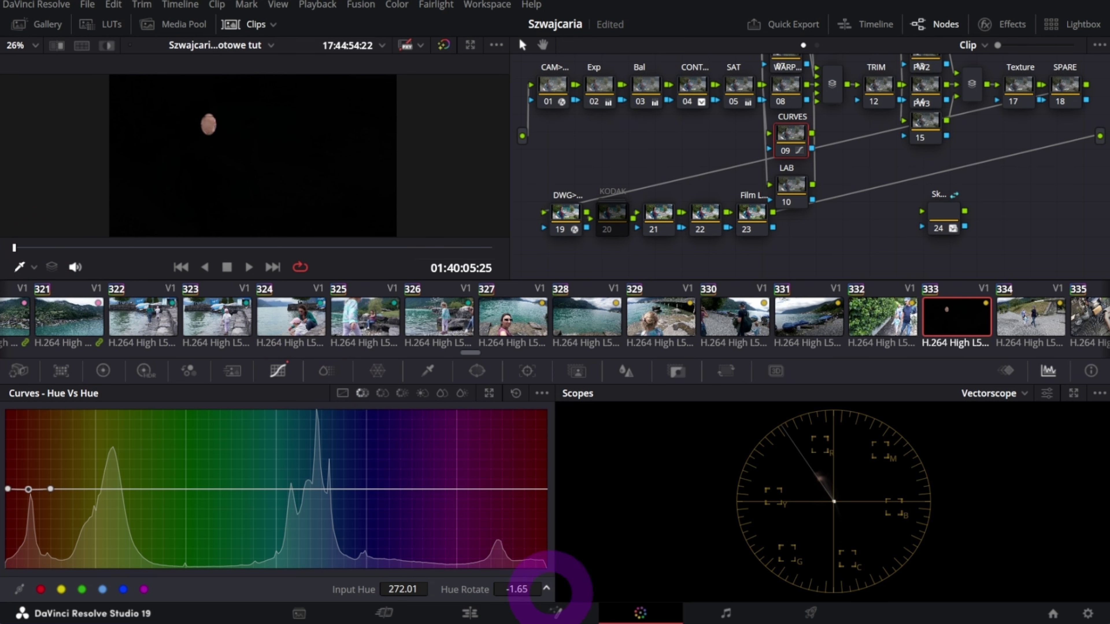
scroll(523, 588, up, 1)
scroll(516, 588, down, 1)
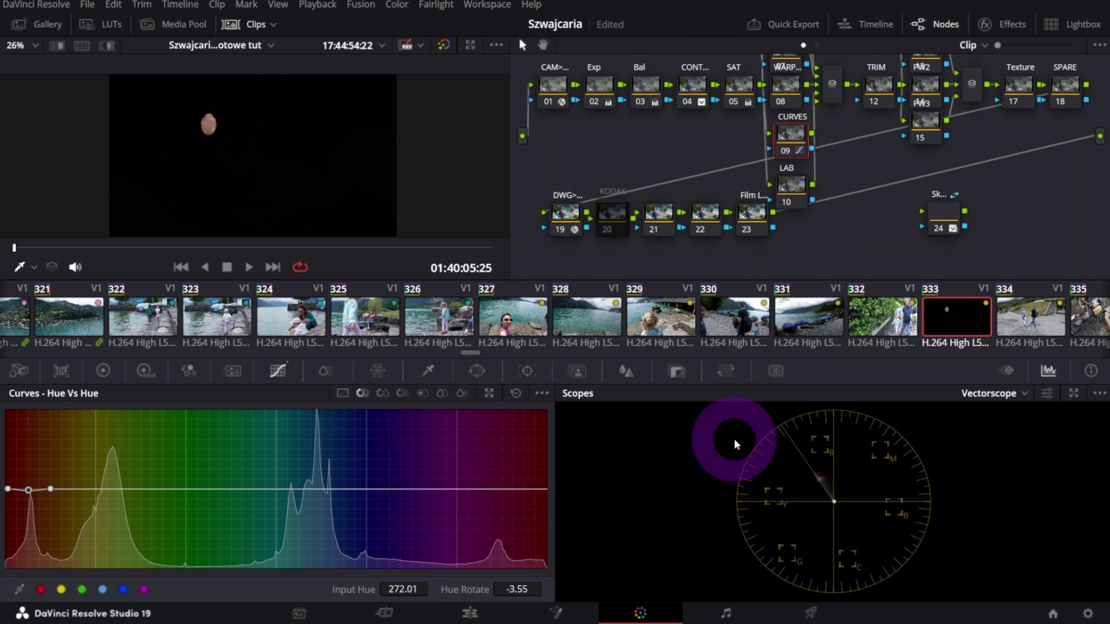
Step: Disable Skin Checker node 24 so the full graded lake shot shows
click(940, 230)
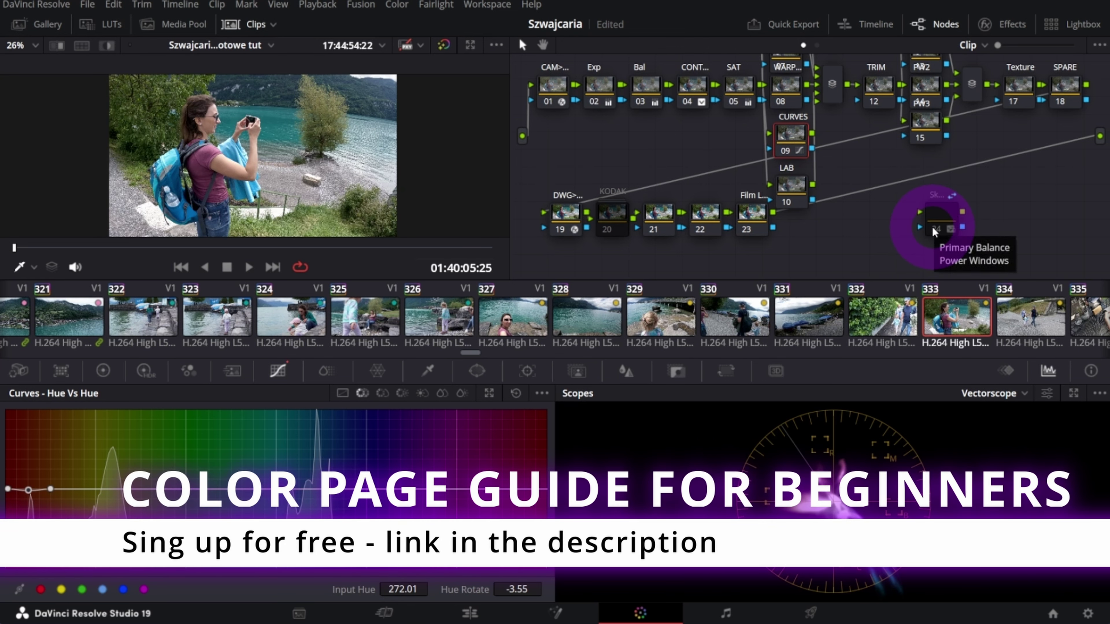